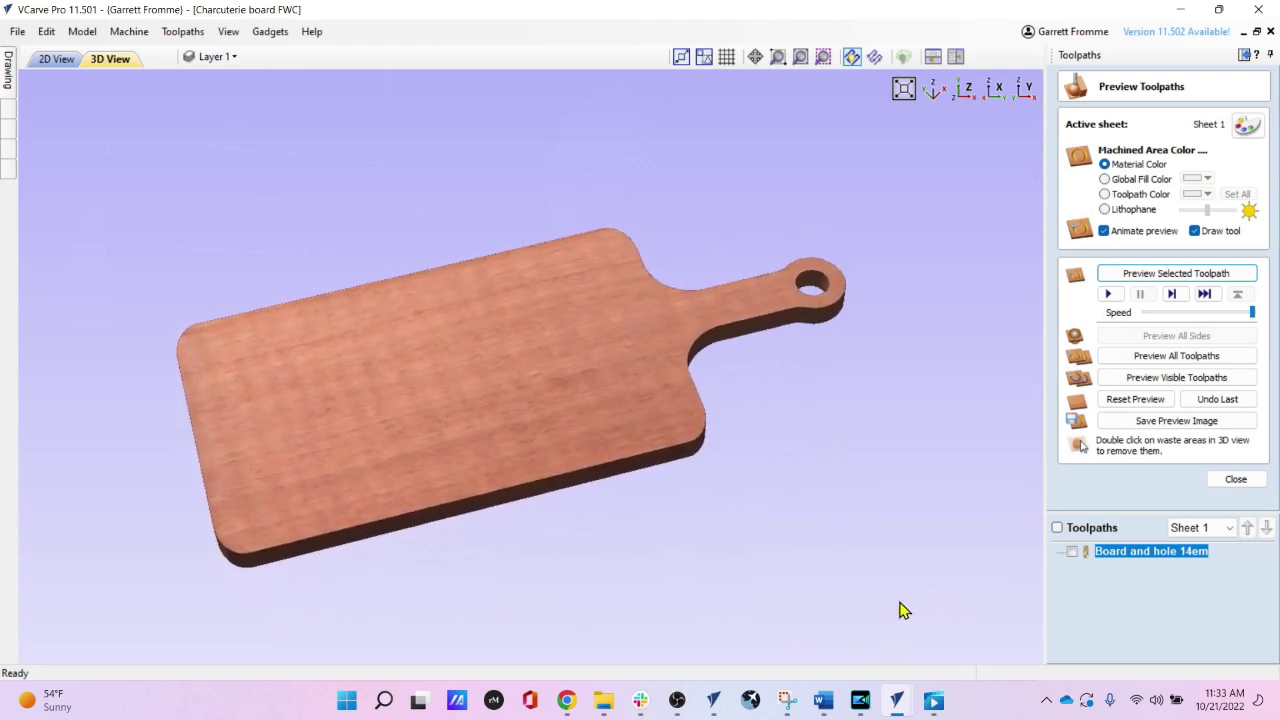
left_click_drag(1011, 437, 831, 391)
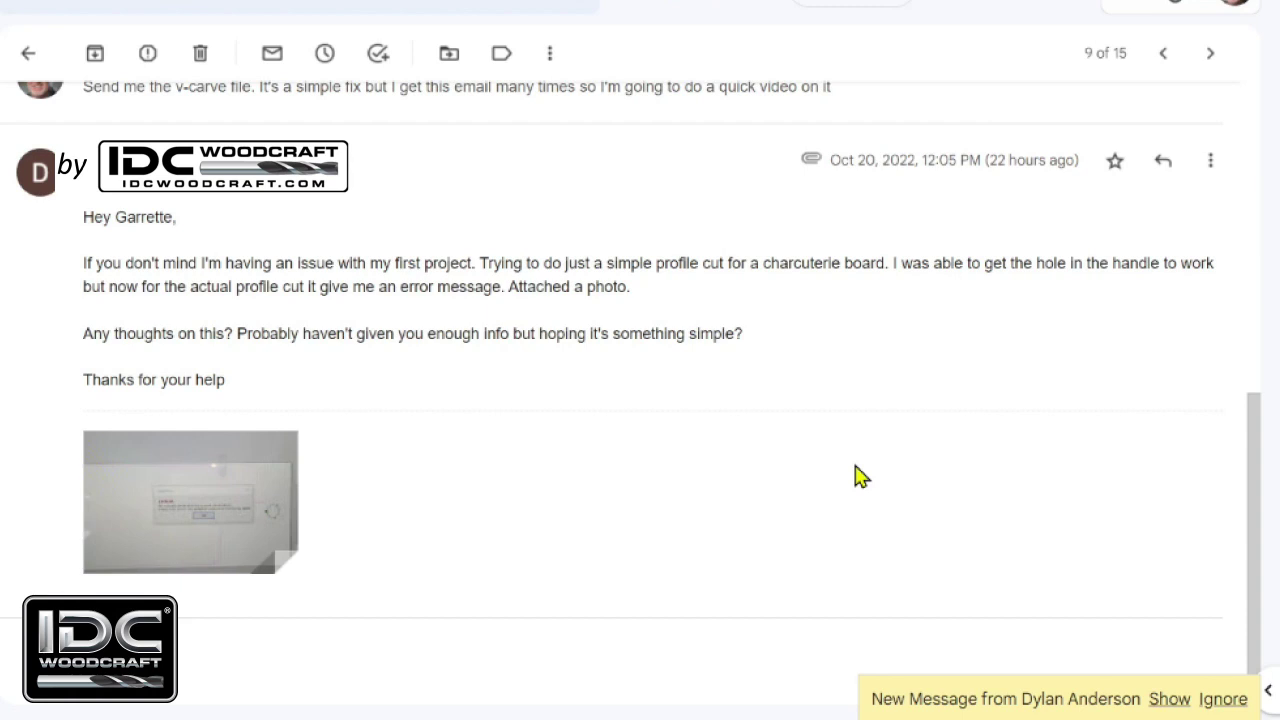
Open the photo attached to the email, read the error message up close, and close the photo
mouse_move(171, 494)
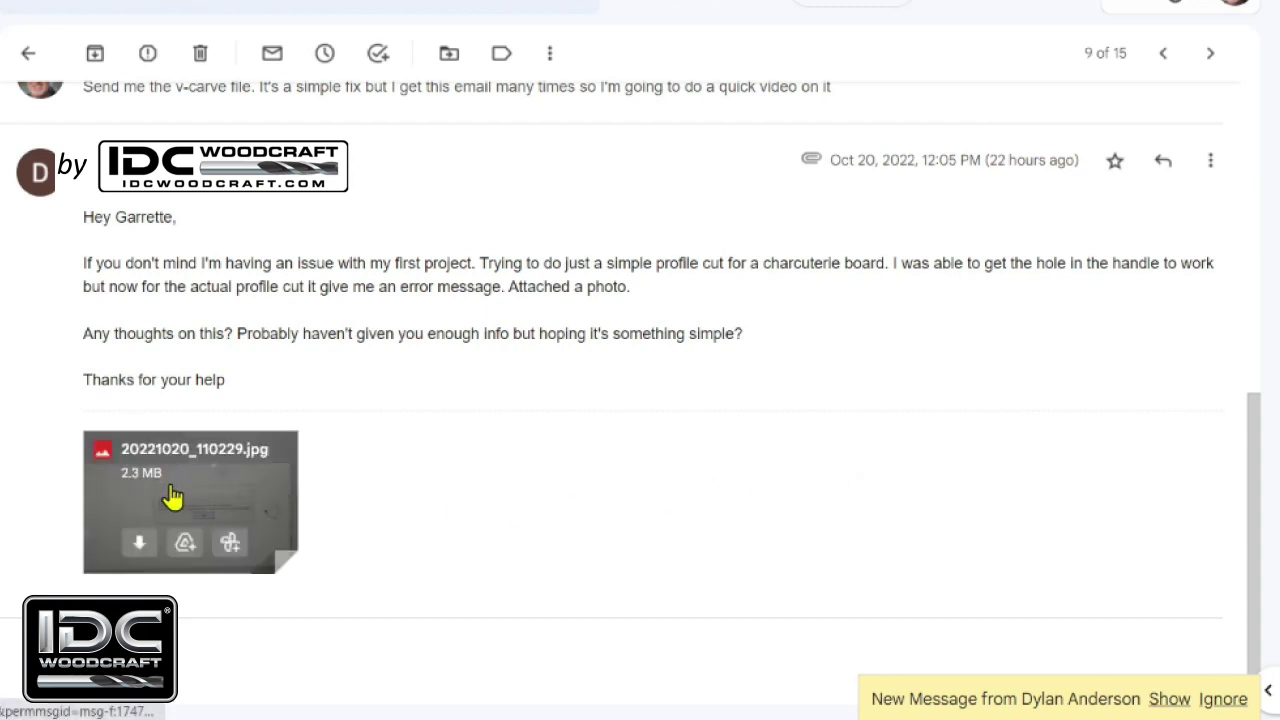
left_click(171, 494)
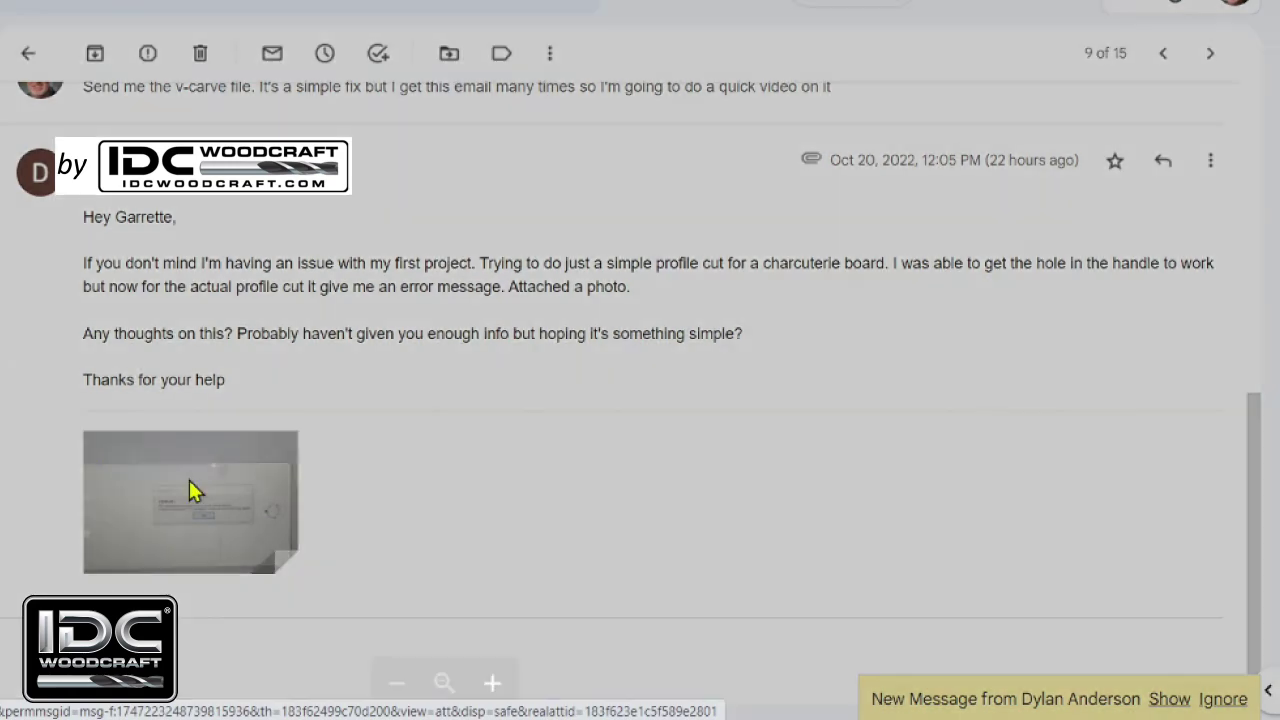
scroll(540, 525, "up", 3)
scroll(537, 522, "up", 2)
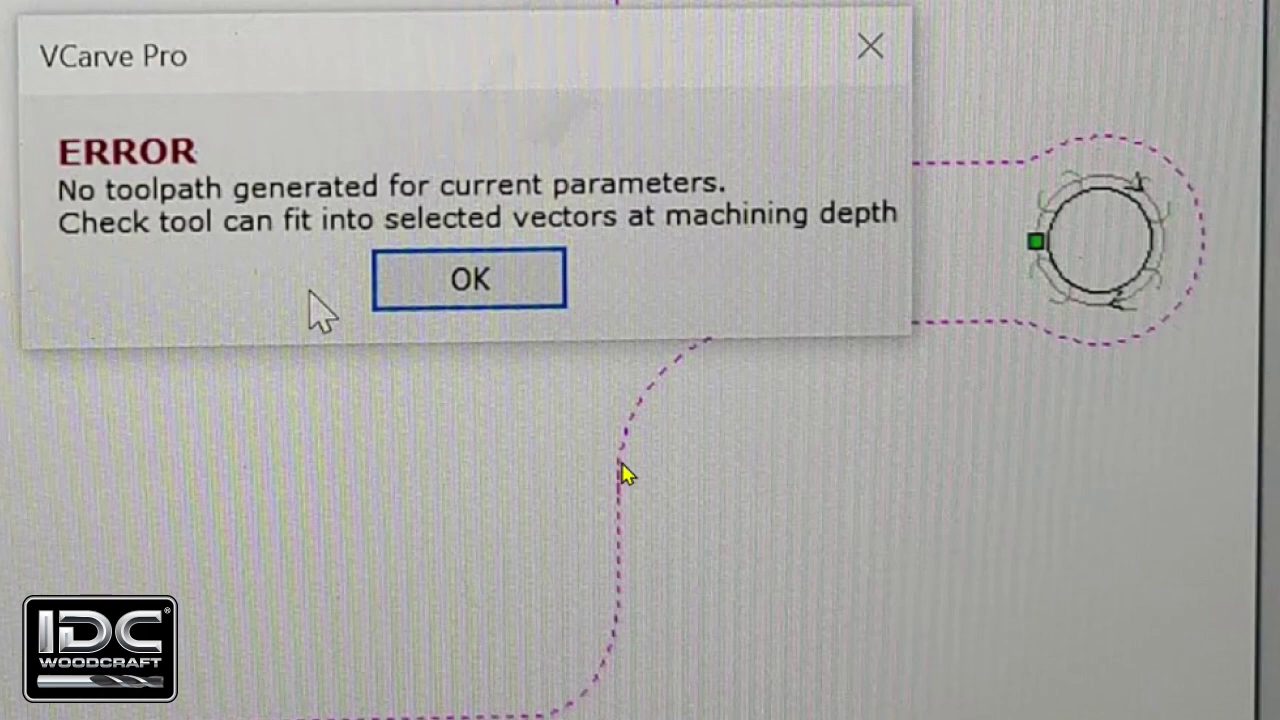
scroll(626, 480, "down", 5)
key("Escape")
Switch to the Charcuterie board FWC file in VCarve Pro and show the toolpath commands
mouse_move(540, 719)
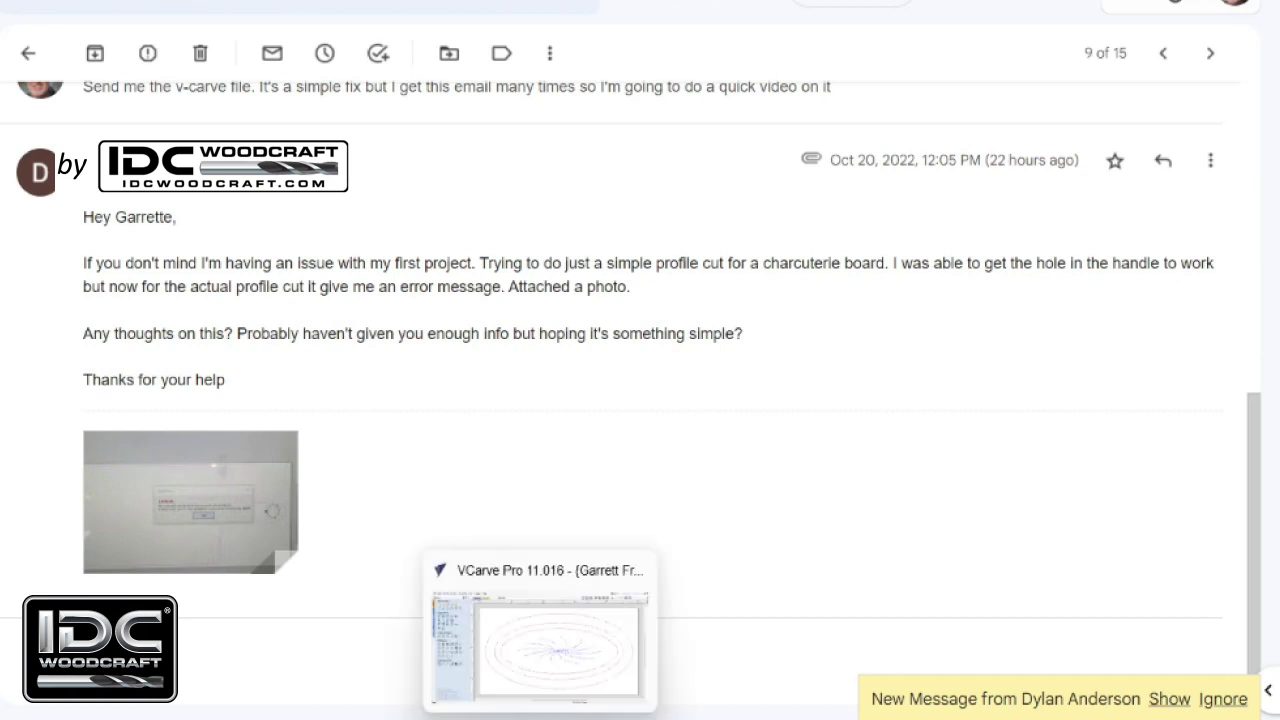
left_click(897, 663)
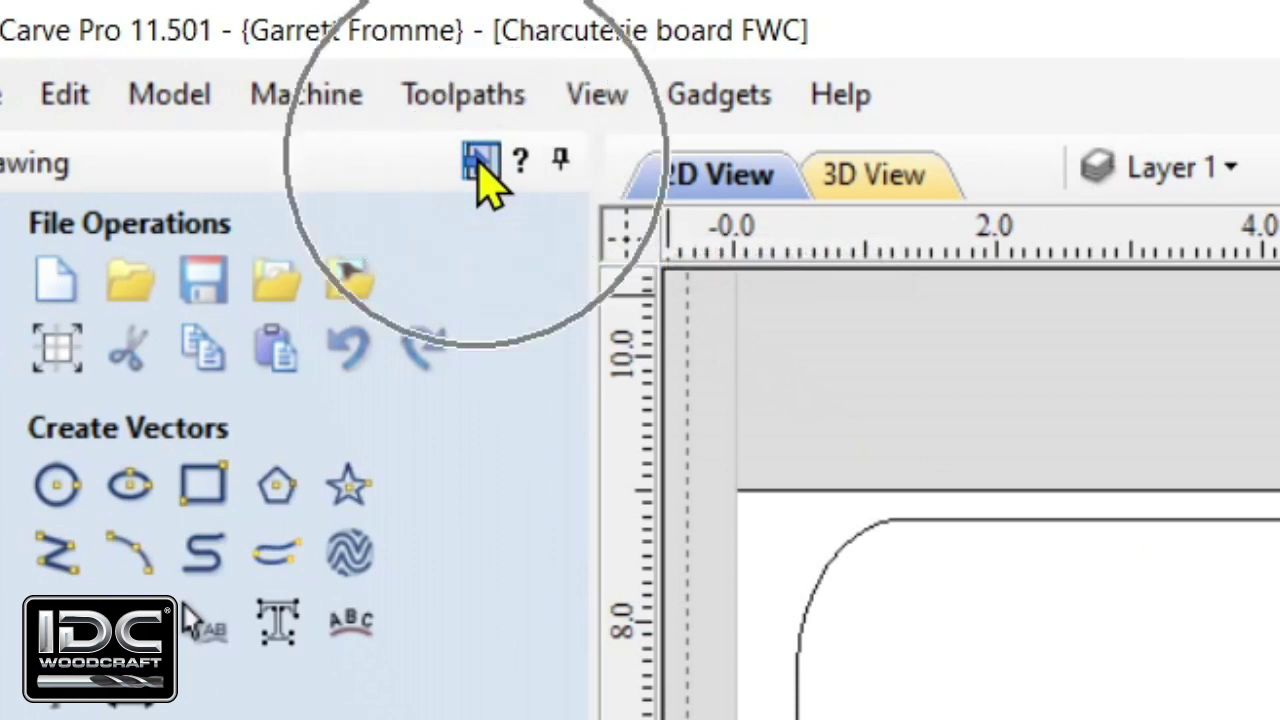
left_click(480, 162)
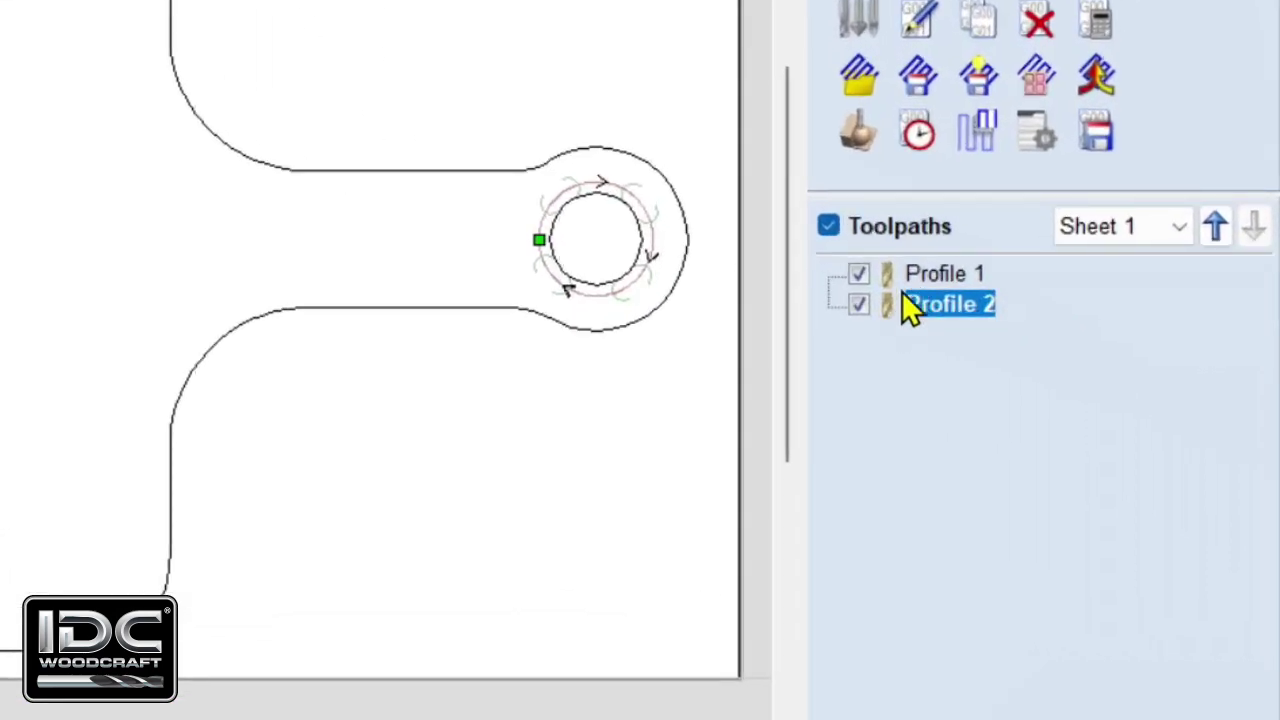
Open the toolpath preview and examine the depth passes and tabs of the handle hole's toolpath from several angles in 3D
mouse_move(925, 274)
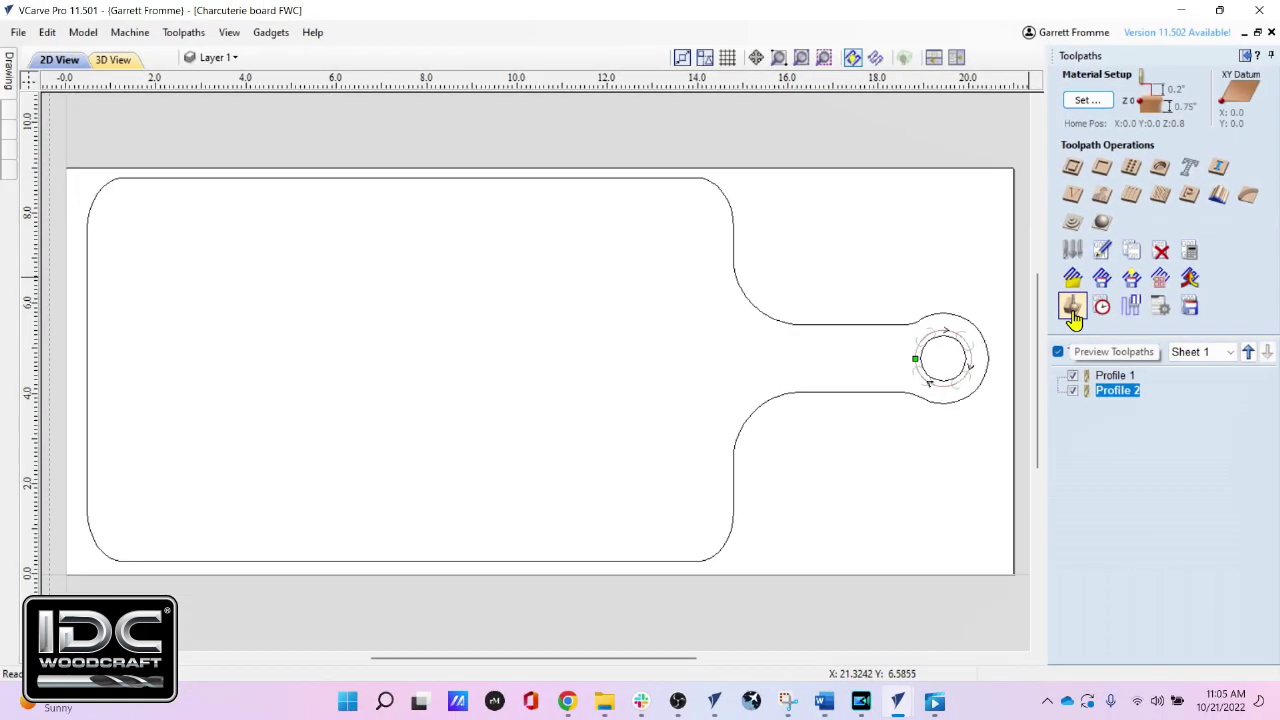
left_click(1073, 310)
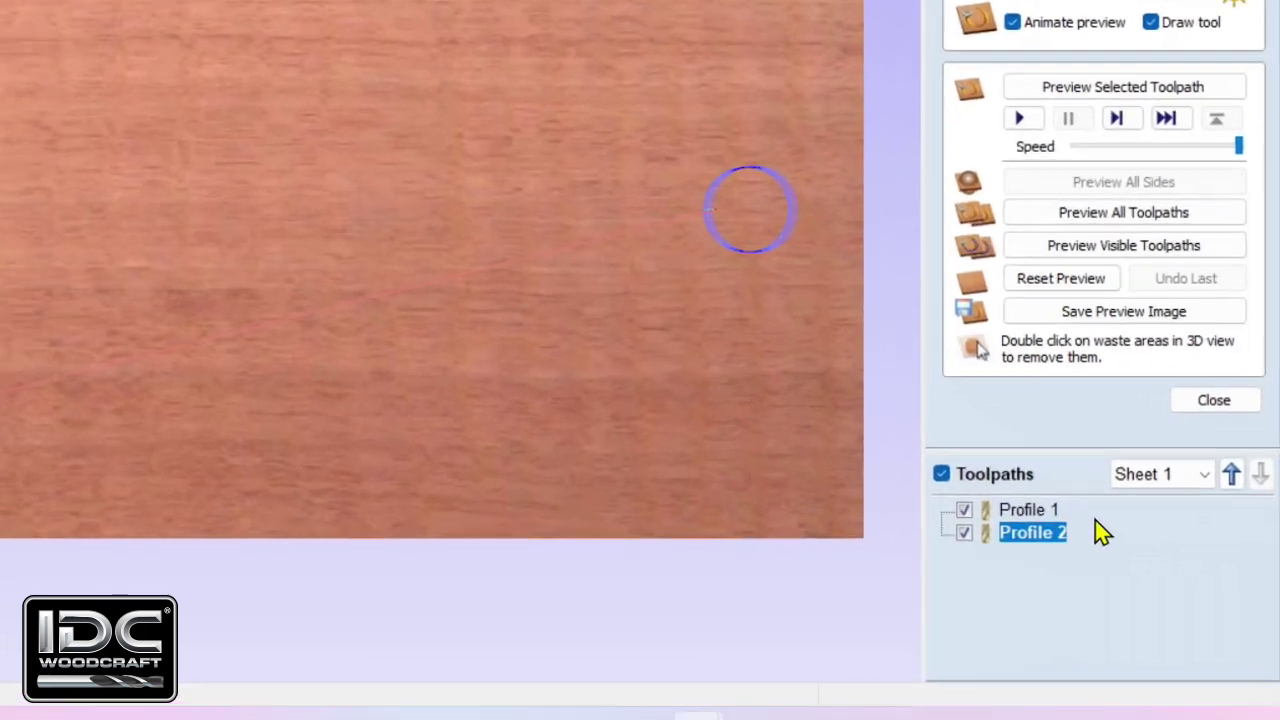
left_click(1157, 558)
left_click(1023, 478)
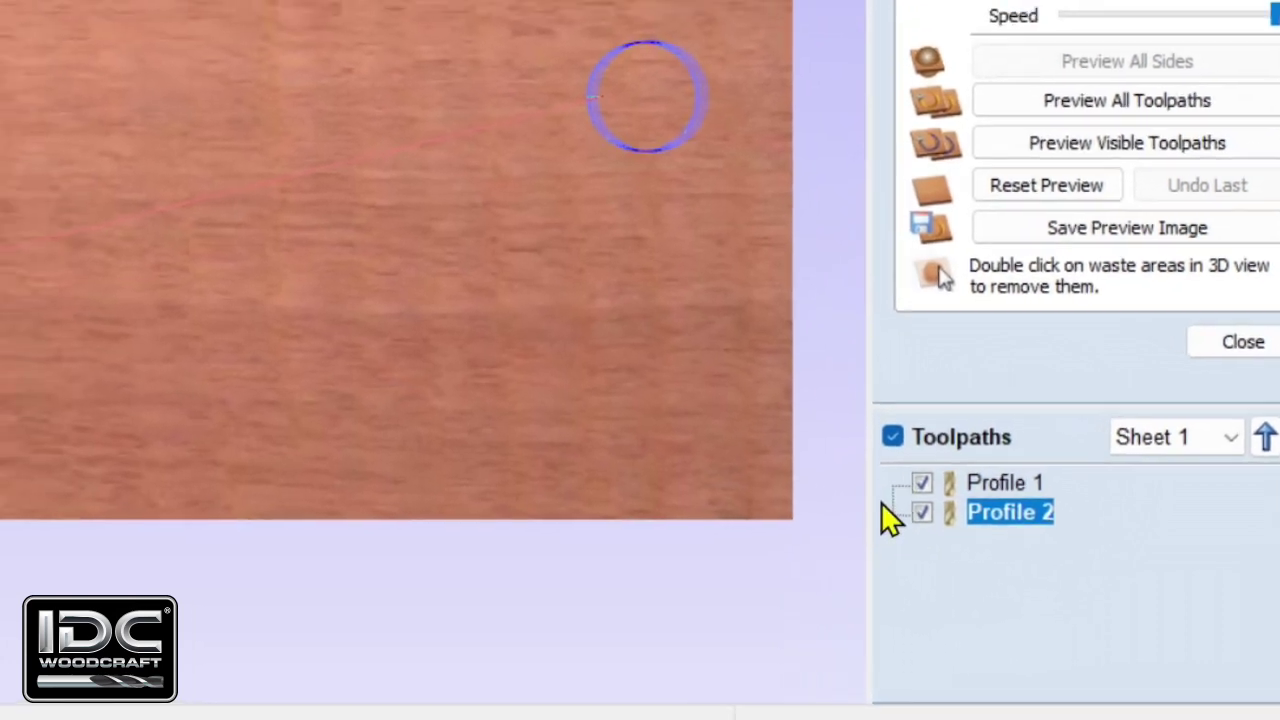
left_click_drag(863, 449, 492, 194)
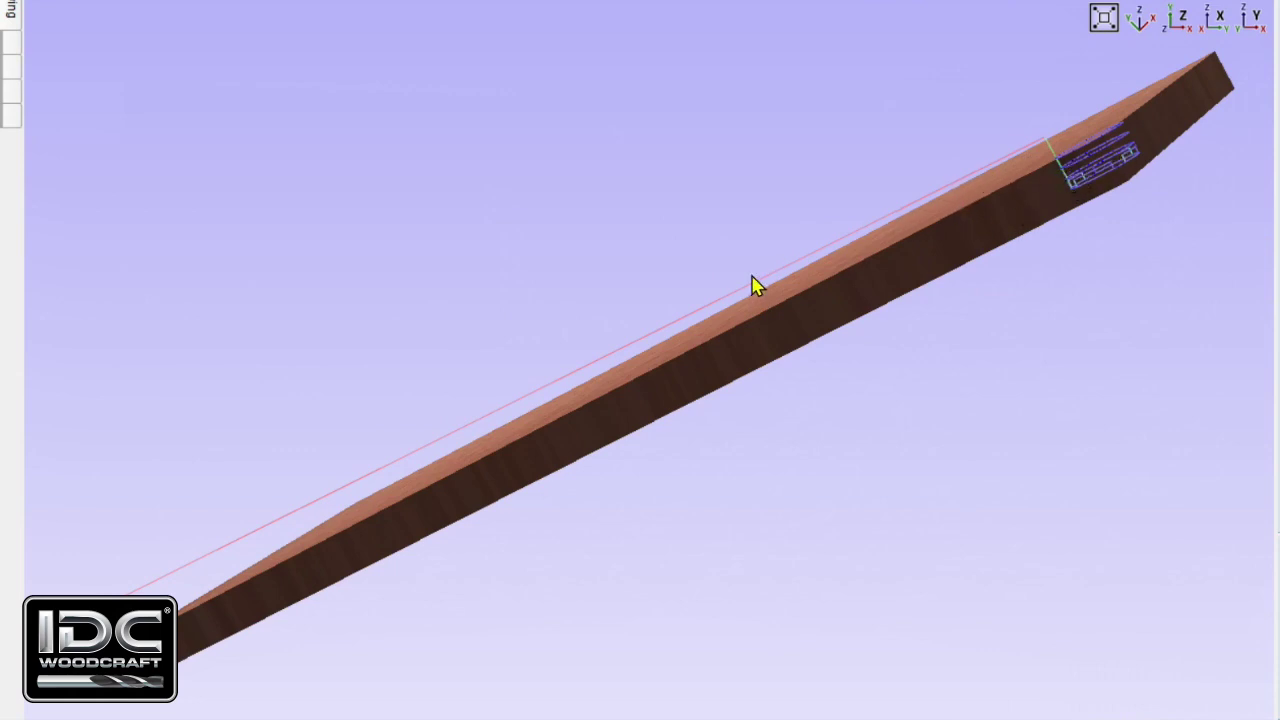
left_click_drag(940, 203, 1000, 345)
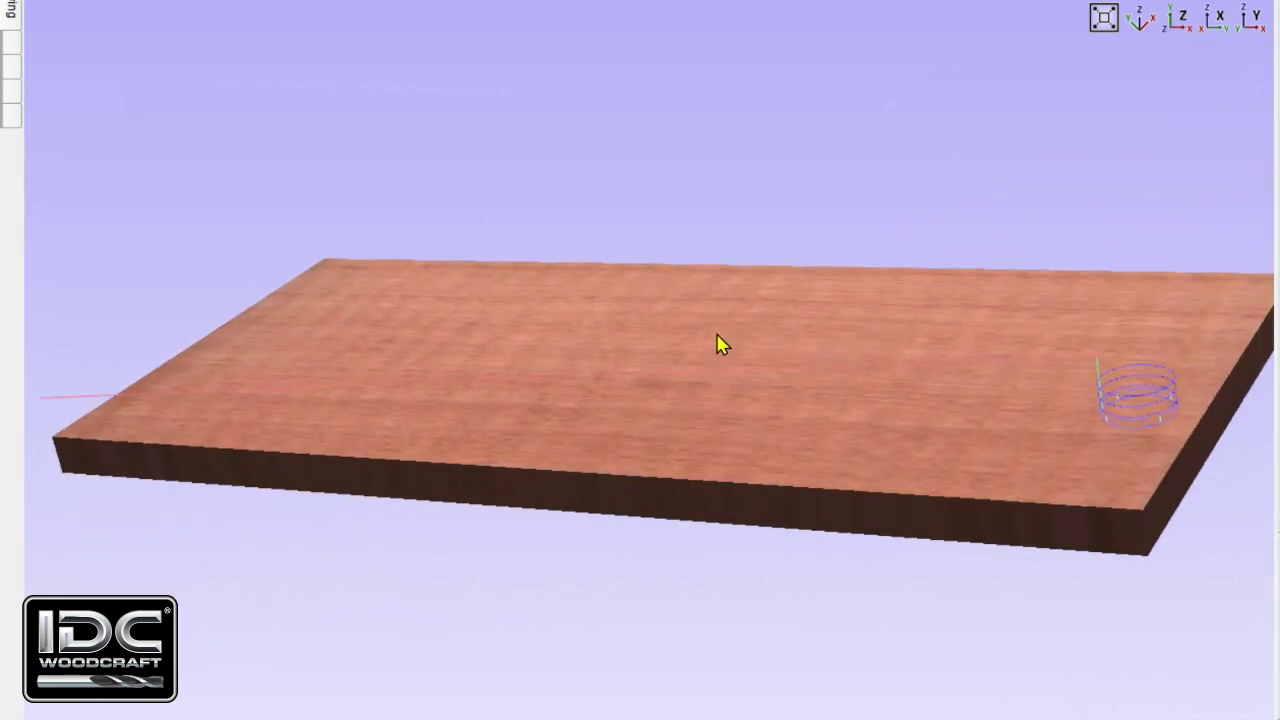
left_click(86, 418)
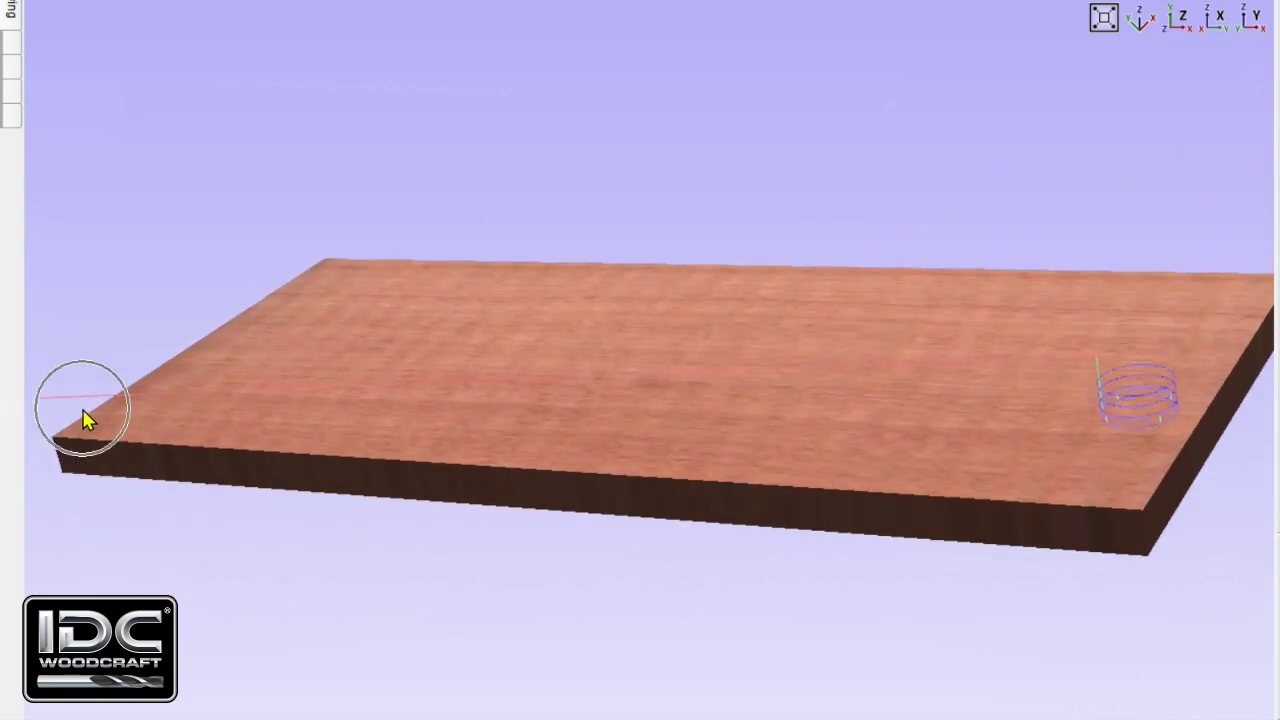
left_click_drag(335, 422, 571, 334)
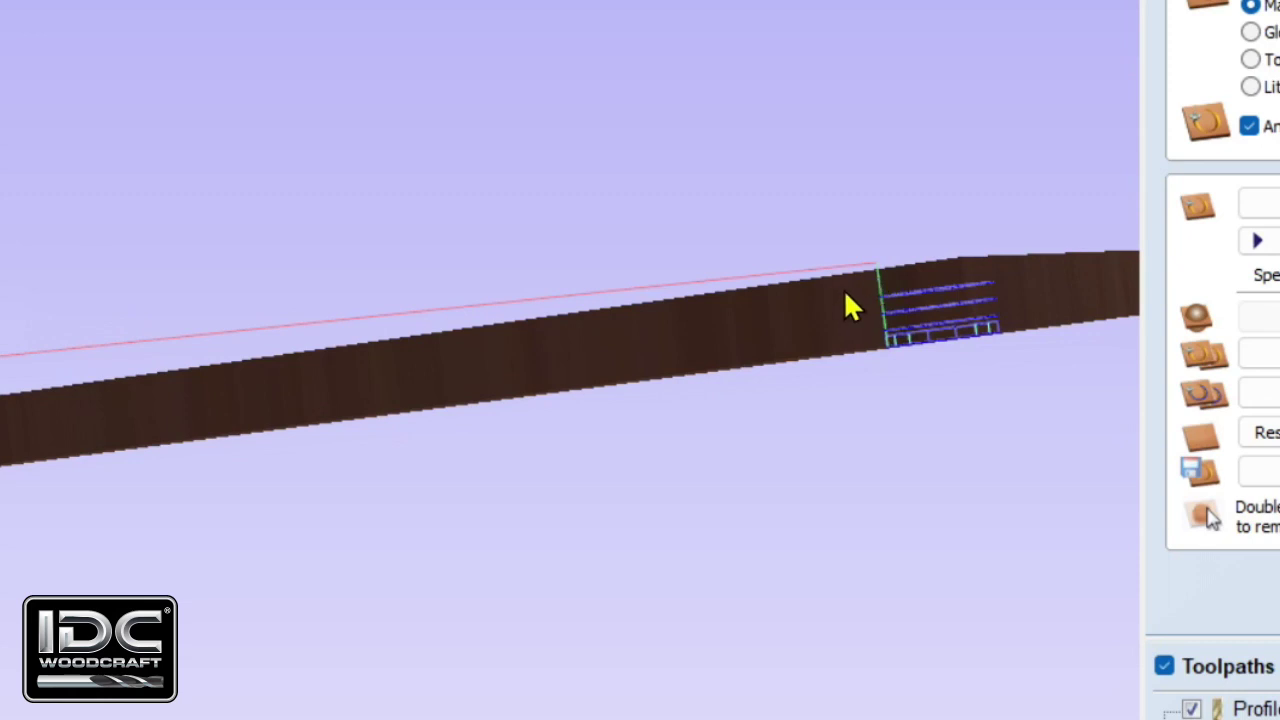
scroll(876, 276, "up", 3)
left_click_drag(875, 287, 110, 392)
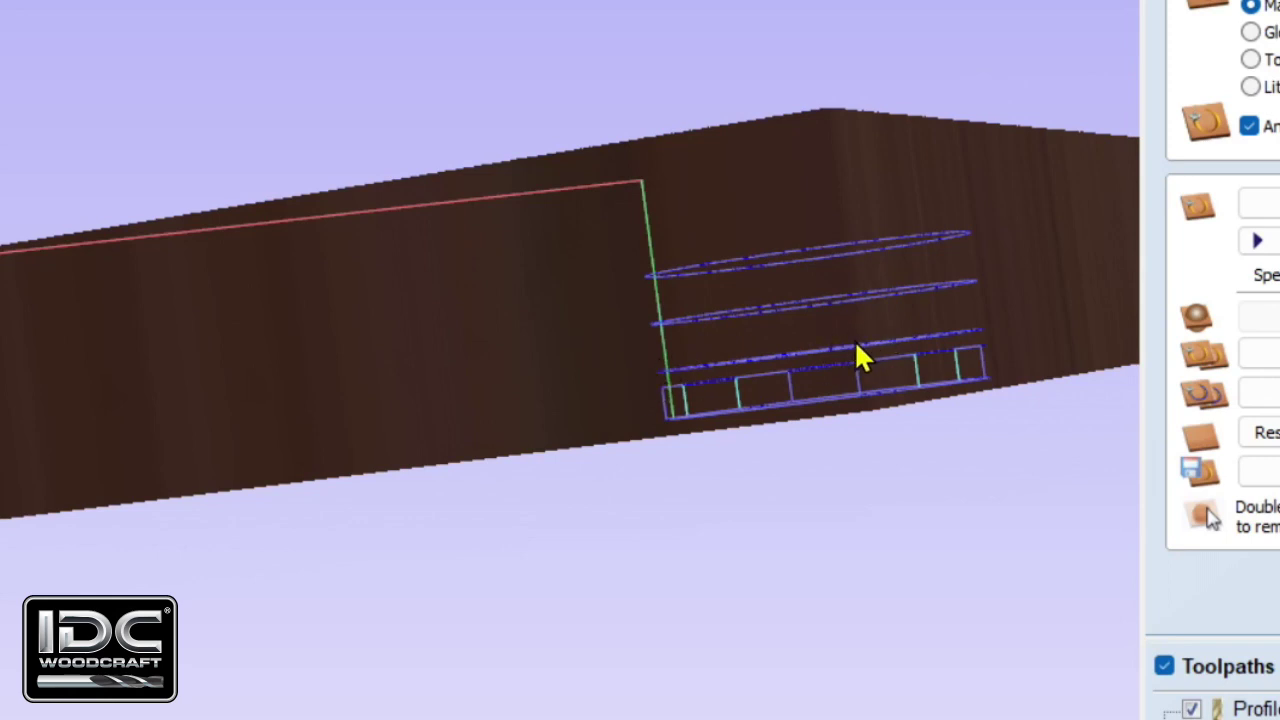
left_click_drag(718, 400, 771, 590)
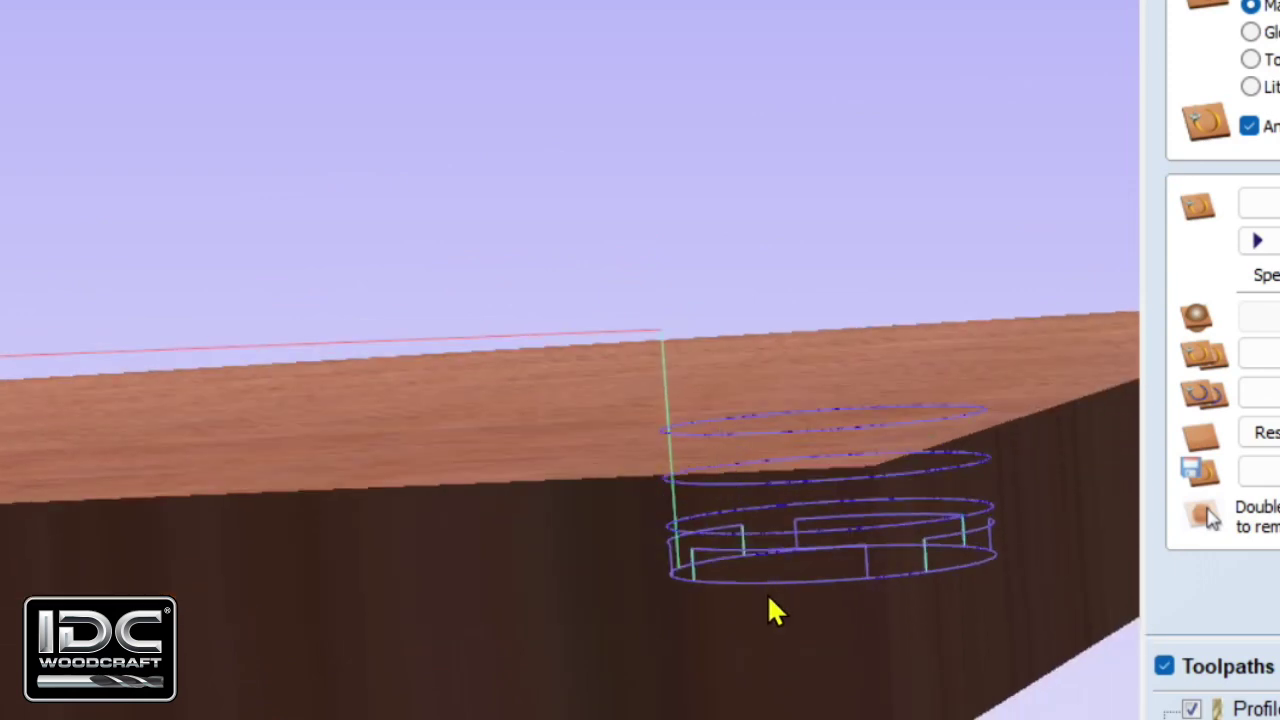
scroll(280, 425, "down", 5)
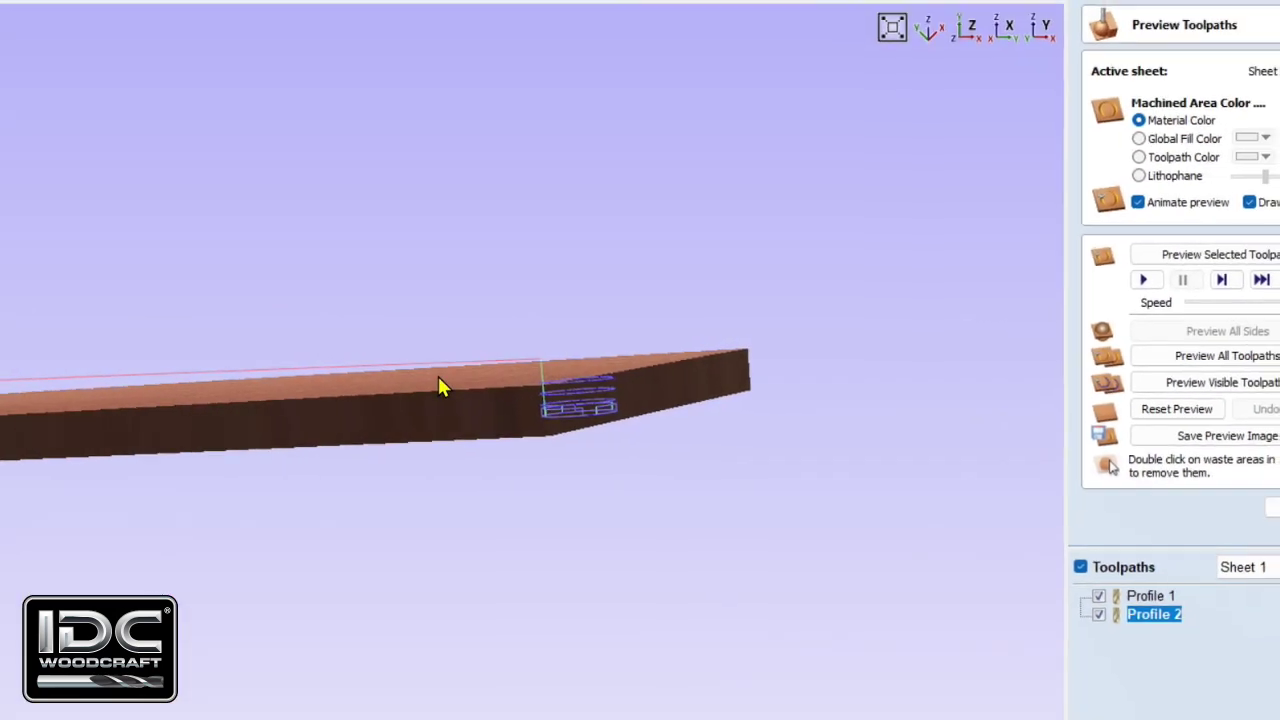
left_click_drag(438, 386, 860, 434)
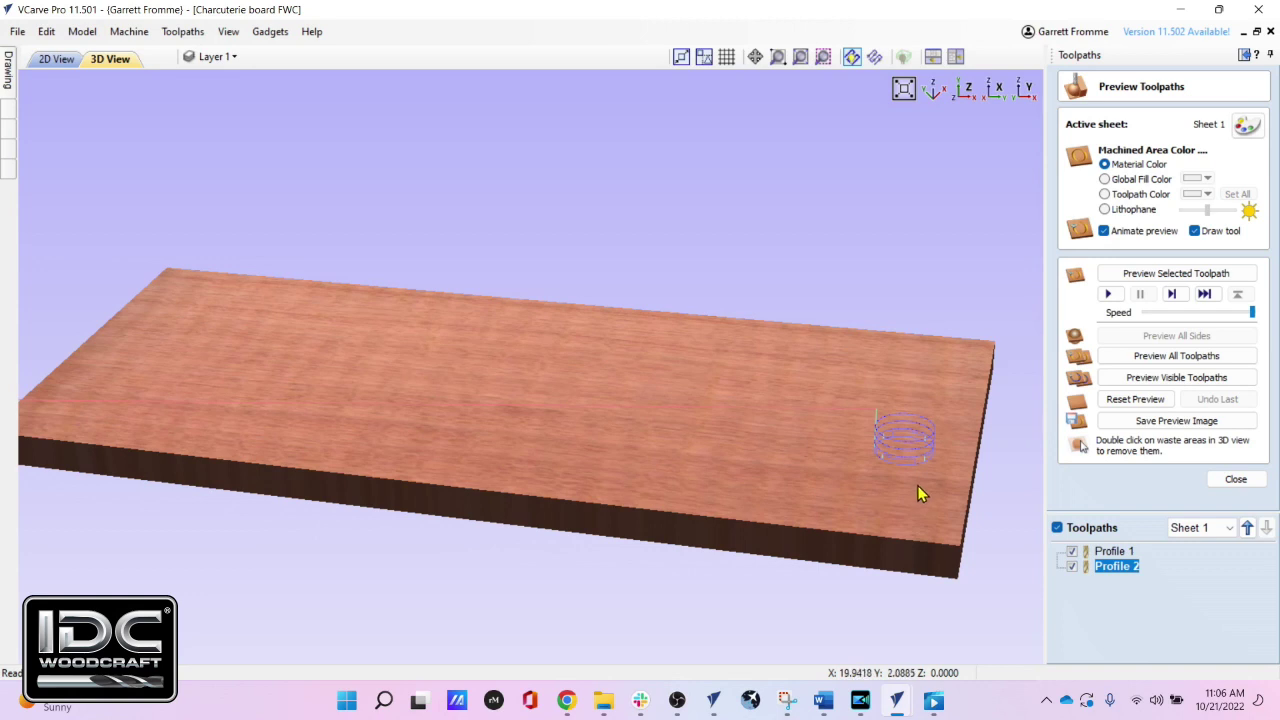
Preview all toolpaths on the board material and inspect the cut at the handle hole
left_click(1146, 357)
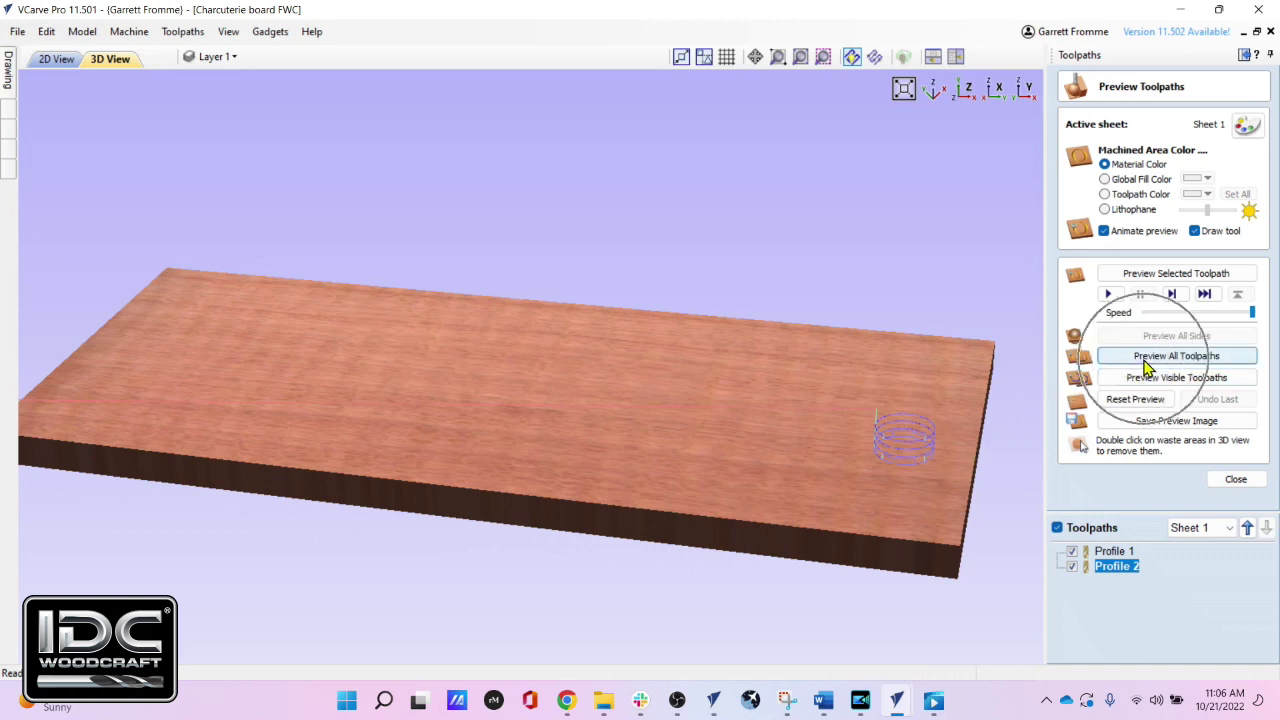
left_click_drag(749, 374, 574, 560)
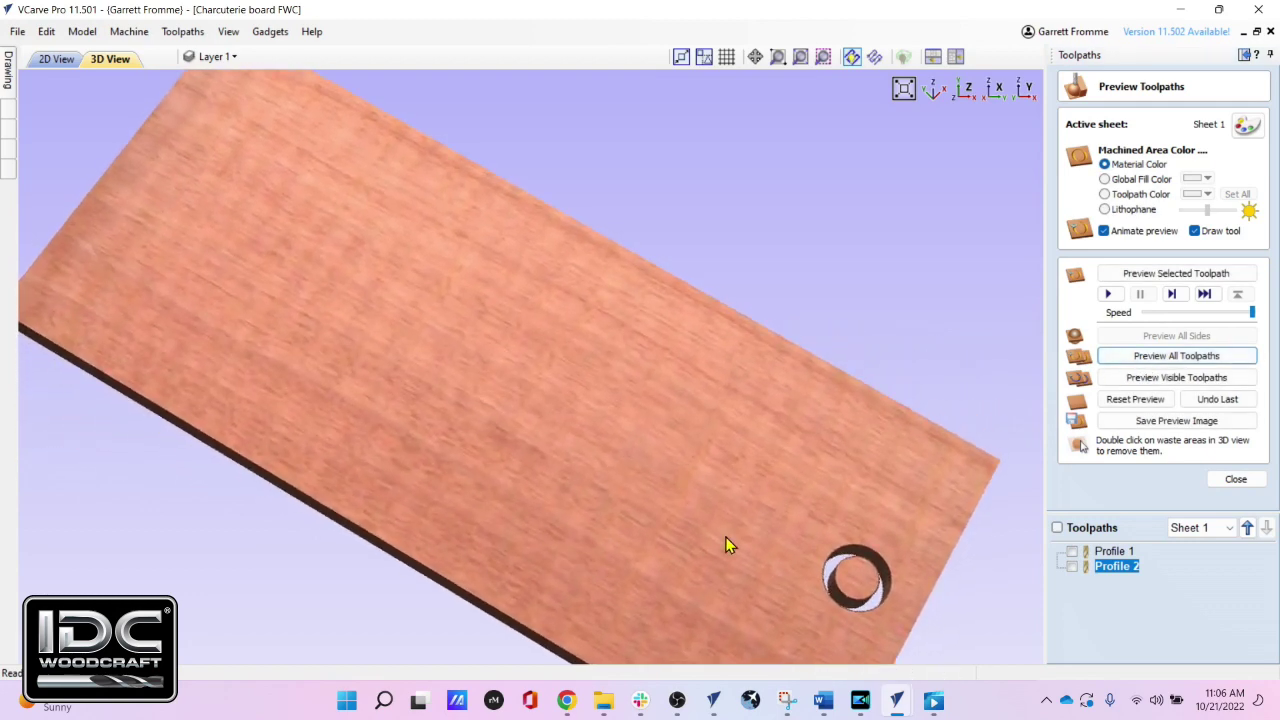
left_click_drag(802, 522, 732, 327)
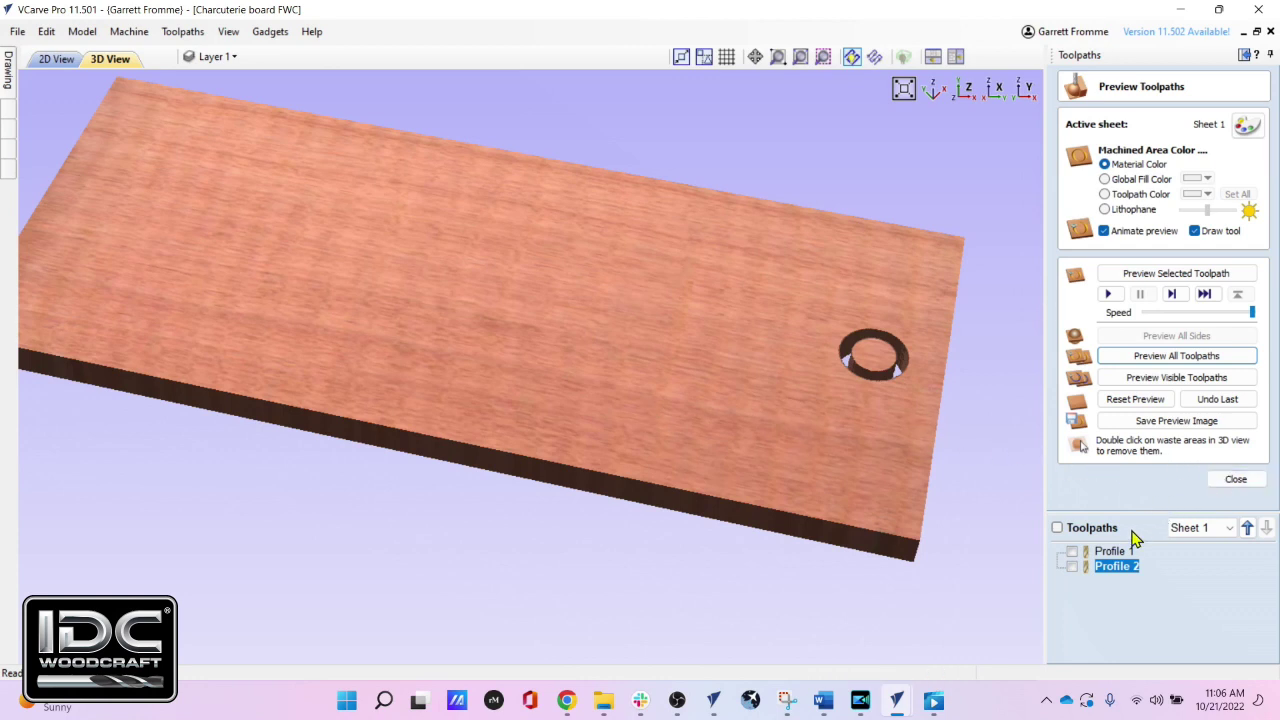
Open the Profile 1 toolpath for editing and display its vectors in a full-size 2D view around the handle hole
mouse_move(1108, 556)
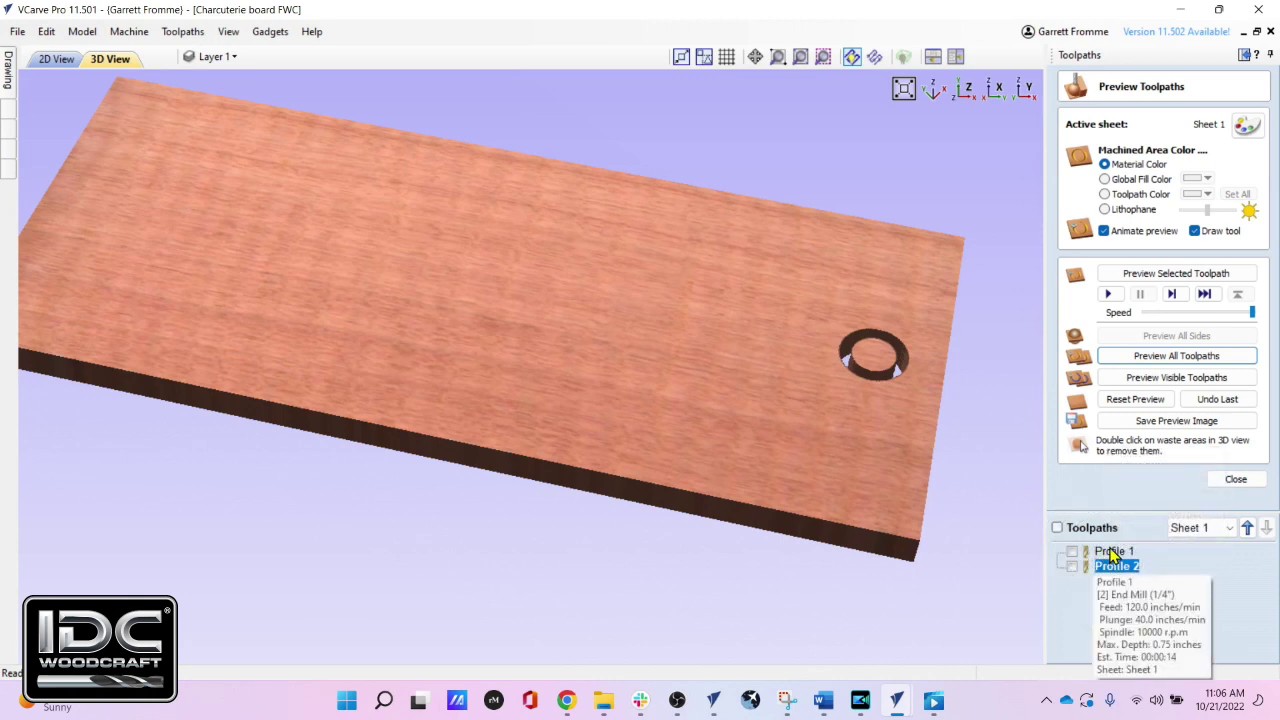
double_click(1113, 553)
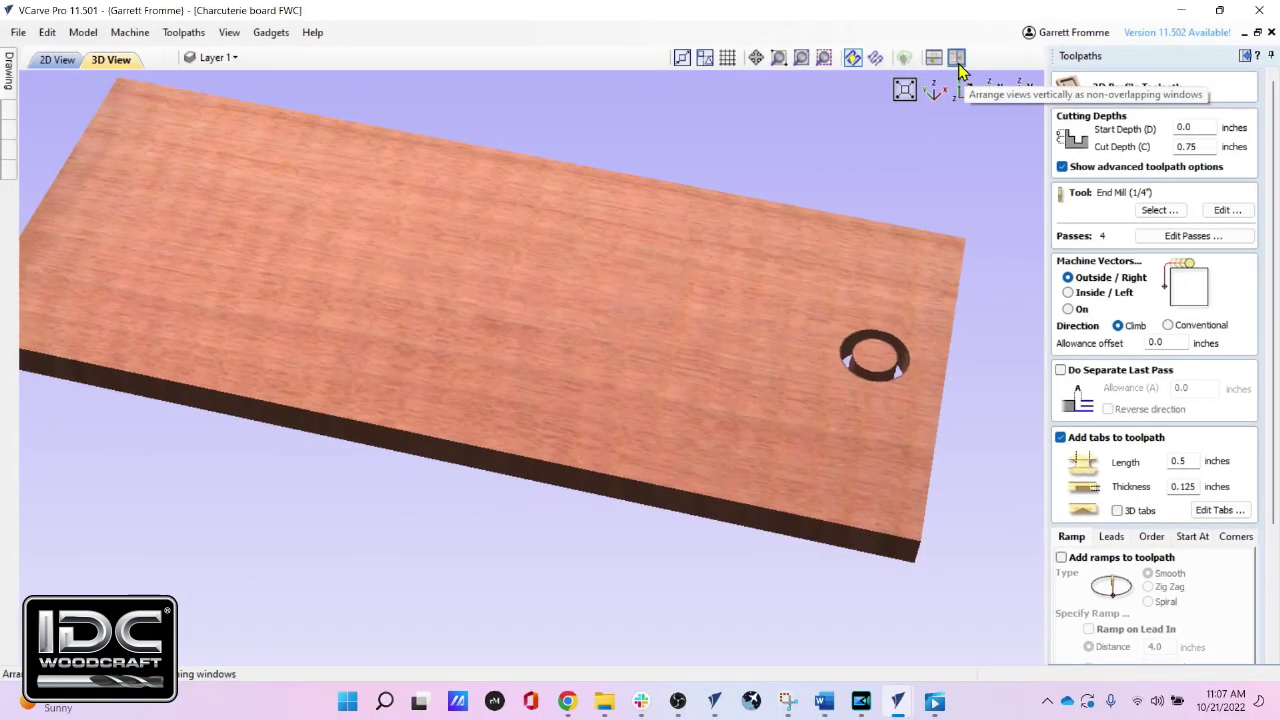
left_click(956, 58)
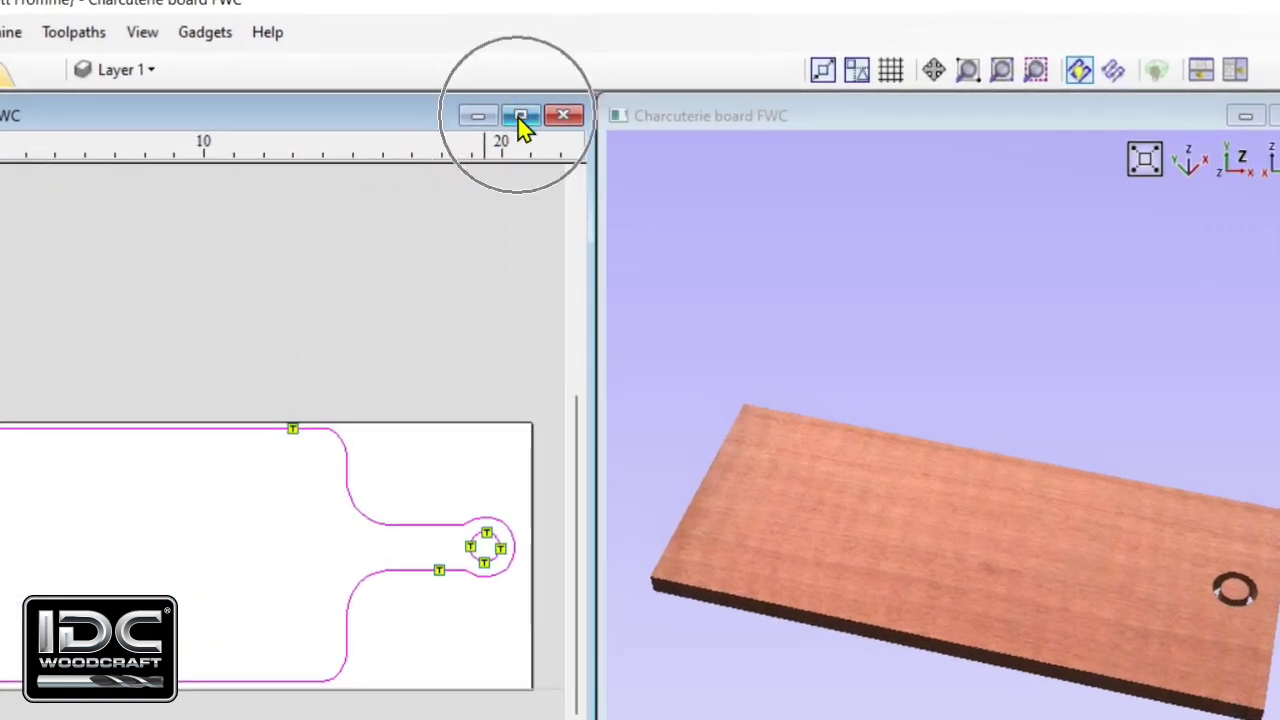
left_click(520, 116)
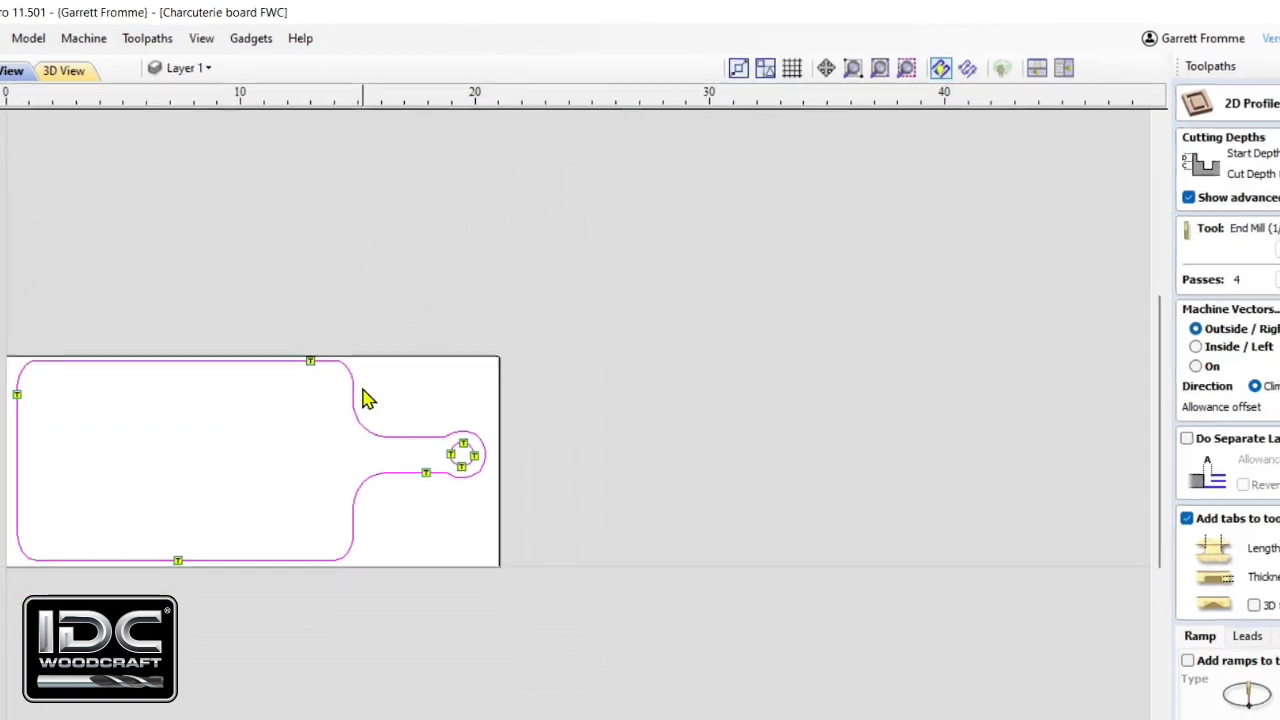
middle_click_drag(266, 334, 549, 259)
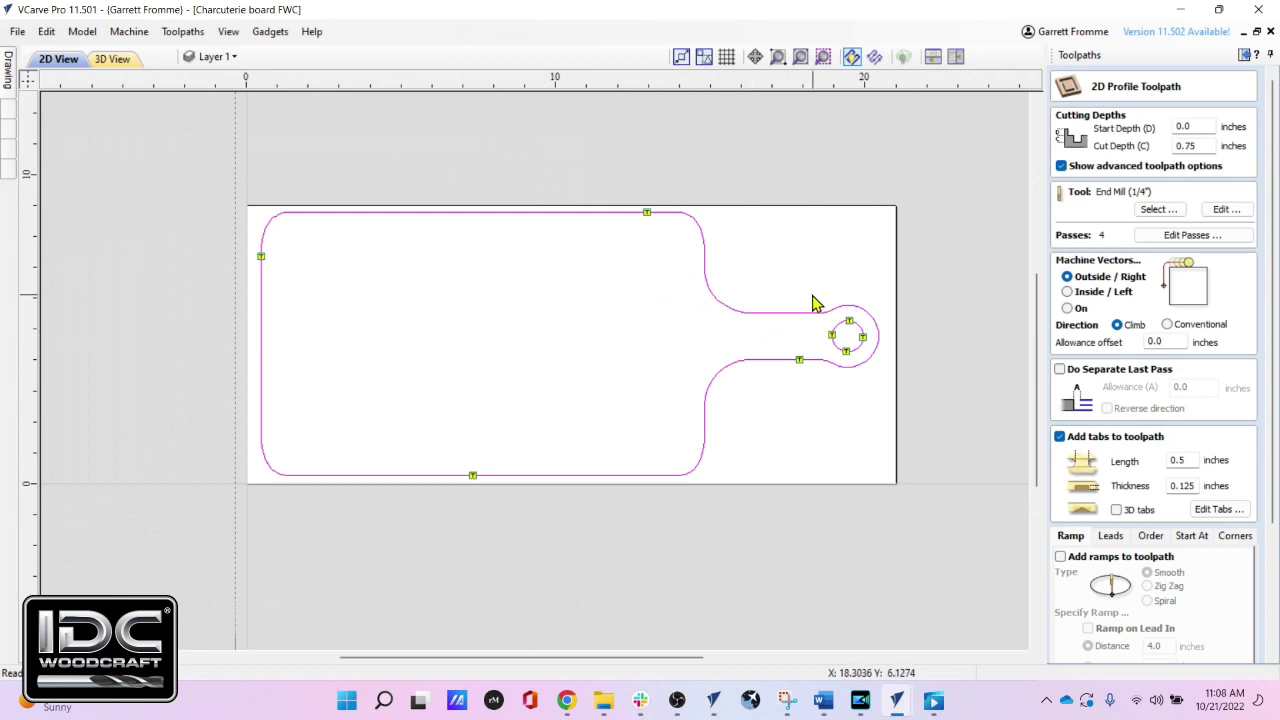
scroll(814, 297, "up", 3)
middle_click_drag(863, 329, 651, 266)
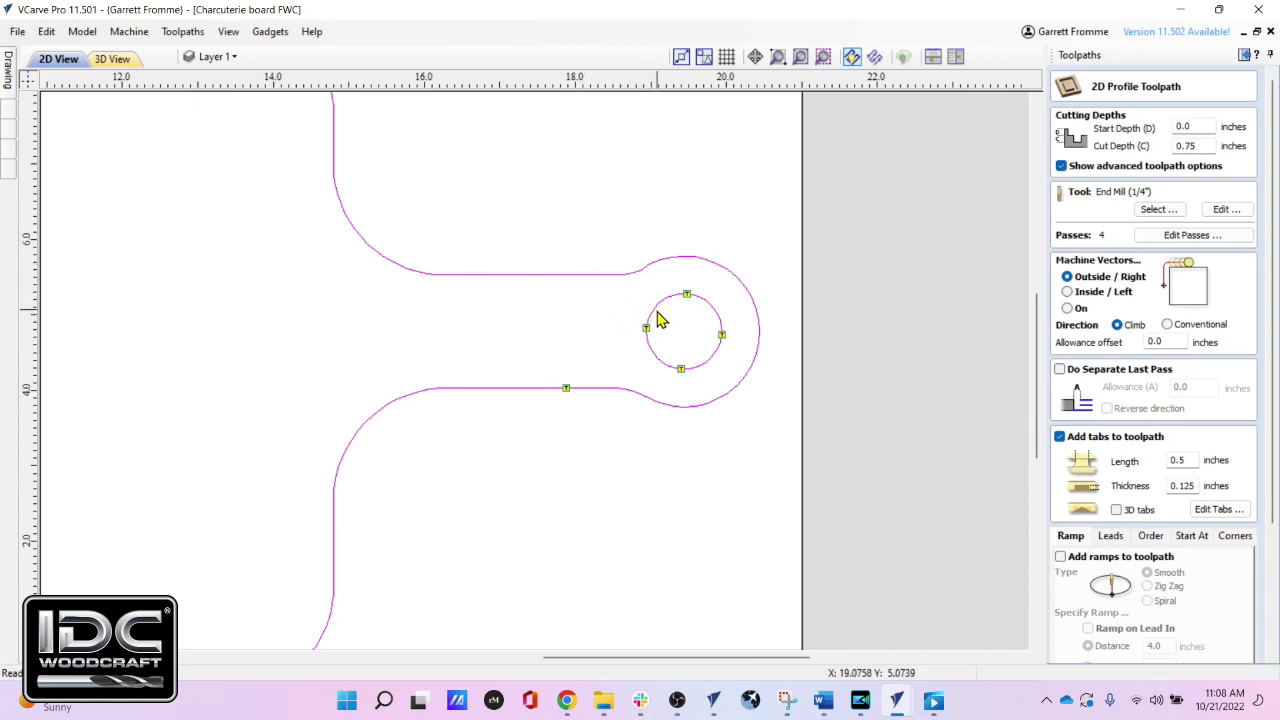
Clear the vector selection and reselect the handle hole together with the board outline
left_click(543, 332)
left_click(543, 332)
left_click(543, 332)
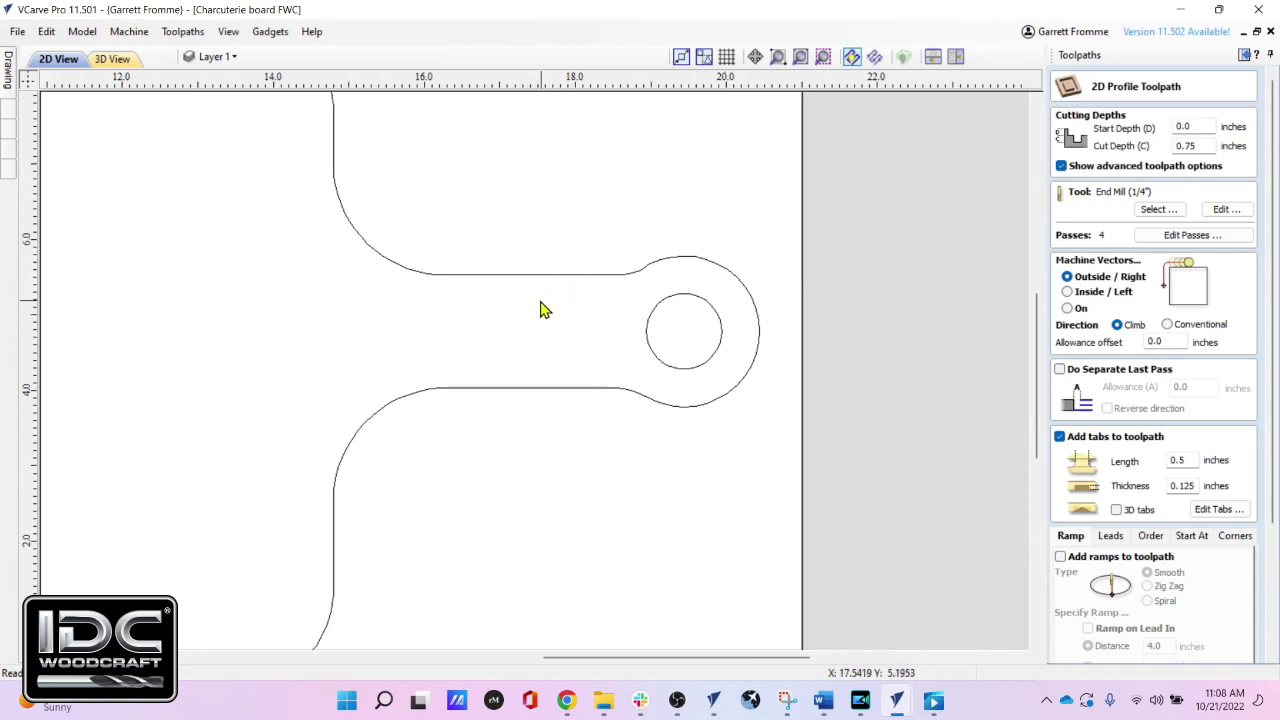
left_click(650, 325)
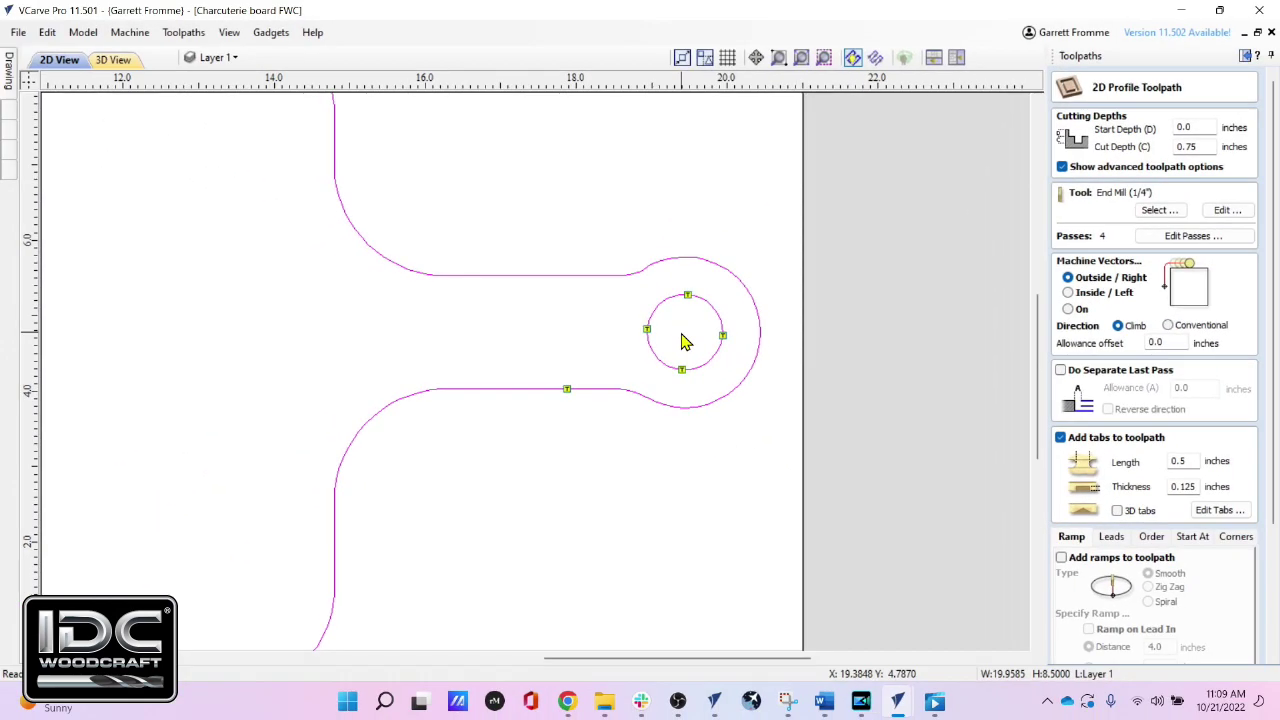
Examine the board outline in close-up, especially the lower transition from the board's body into the handle curve
scroll(598, 421, "down", 1)
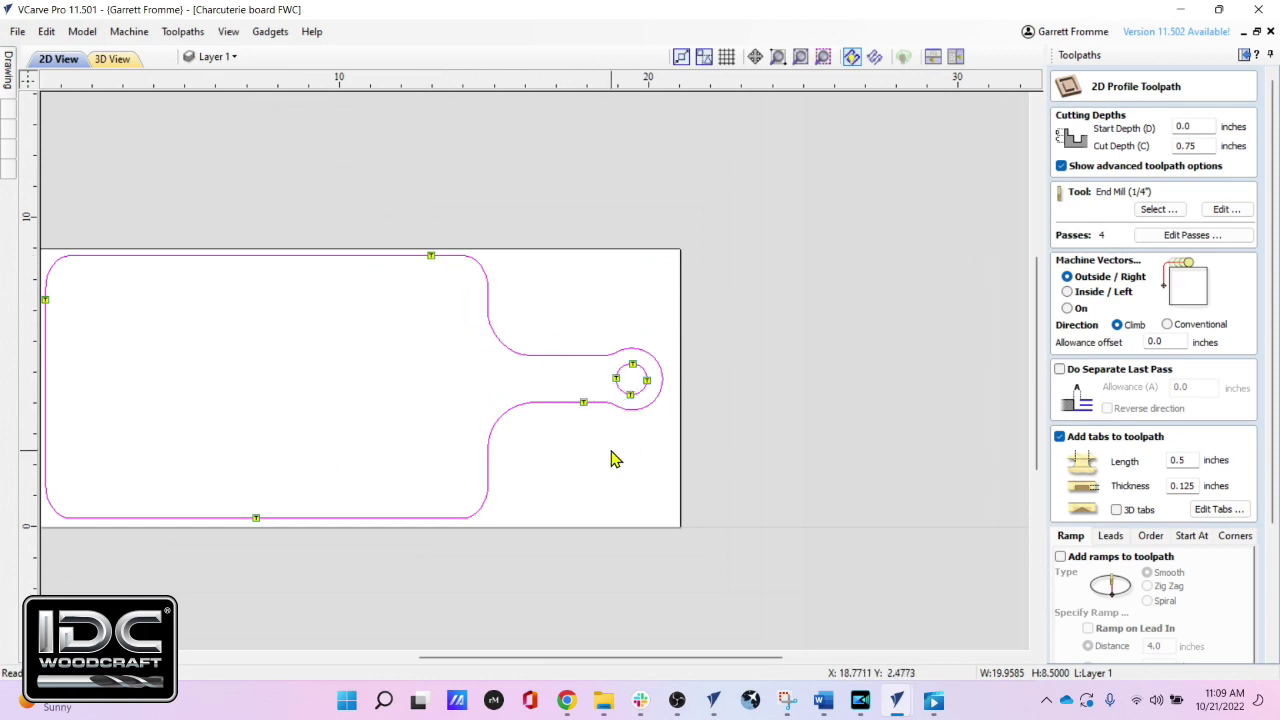
scroll(594, 423, "up", 2)
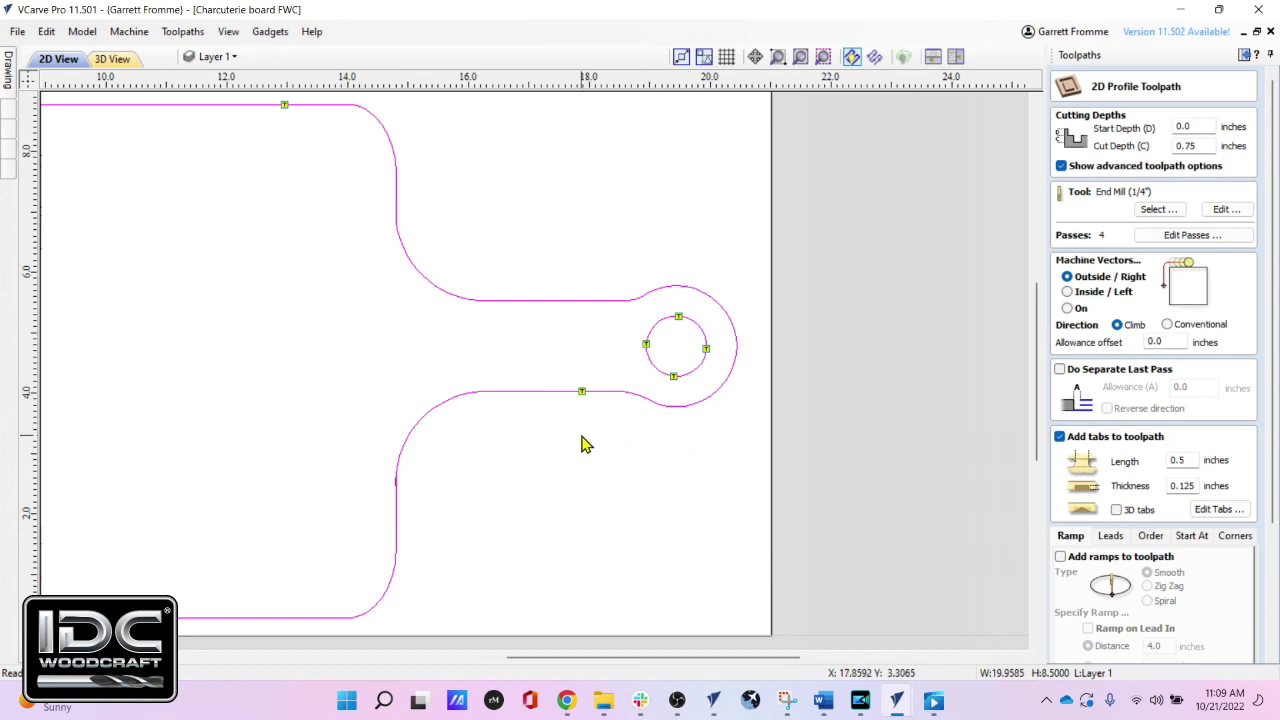
middle_click_drag(520, 478, 770, 414)
scroll(804, 408, "down", 2)
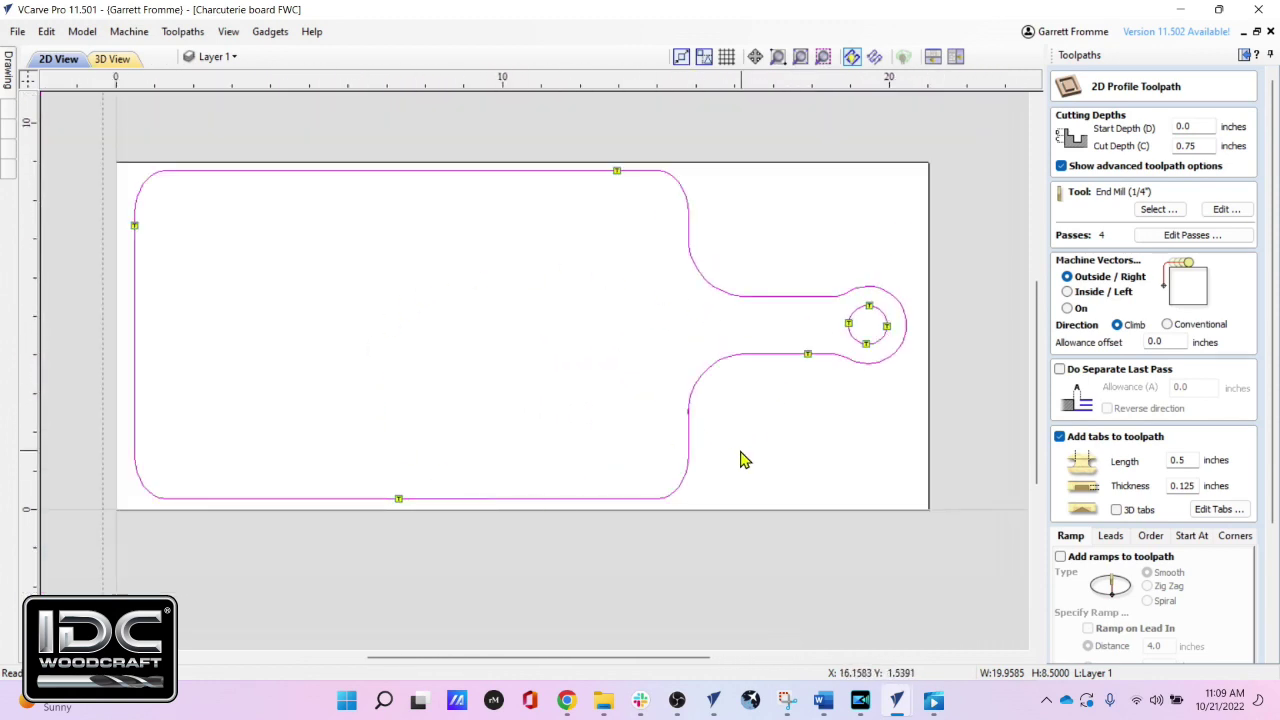
scroll(740, 457, "up", 2)
scroll(727, 456, "up", 2)
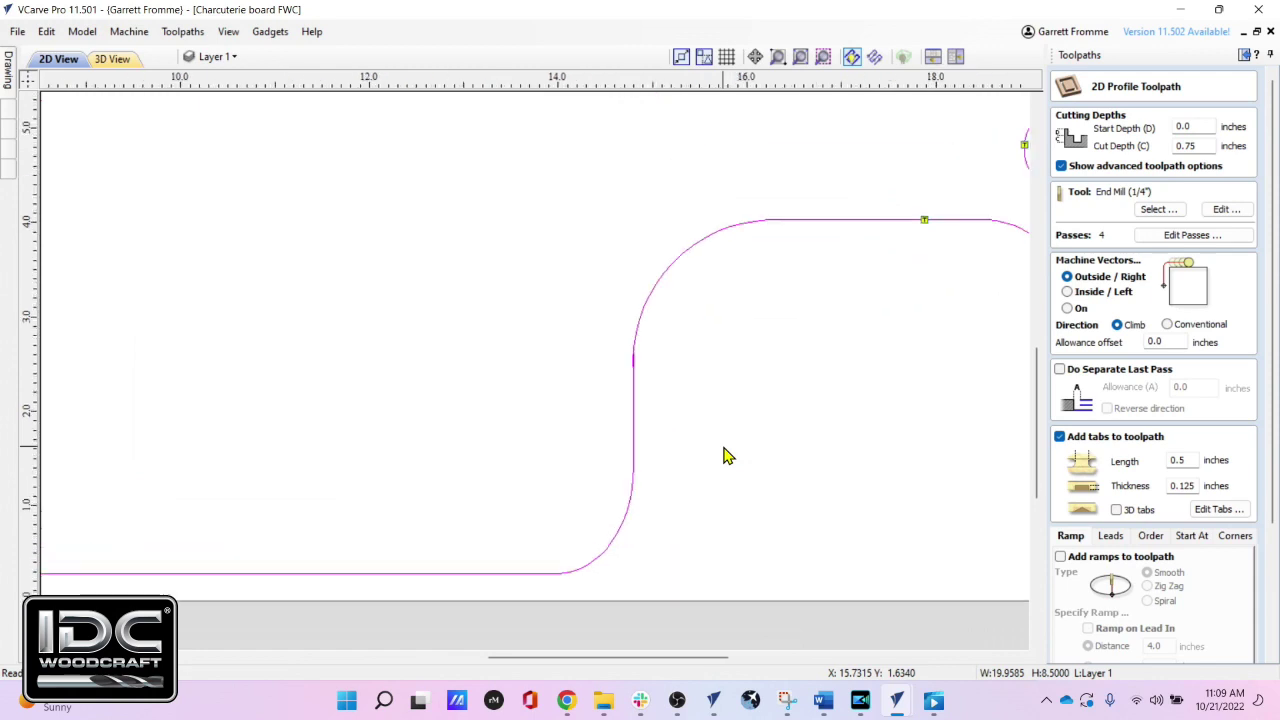
scroll(616, 380, "up", 2)
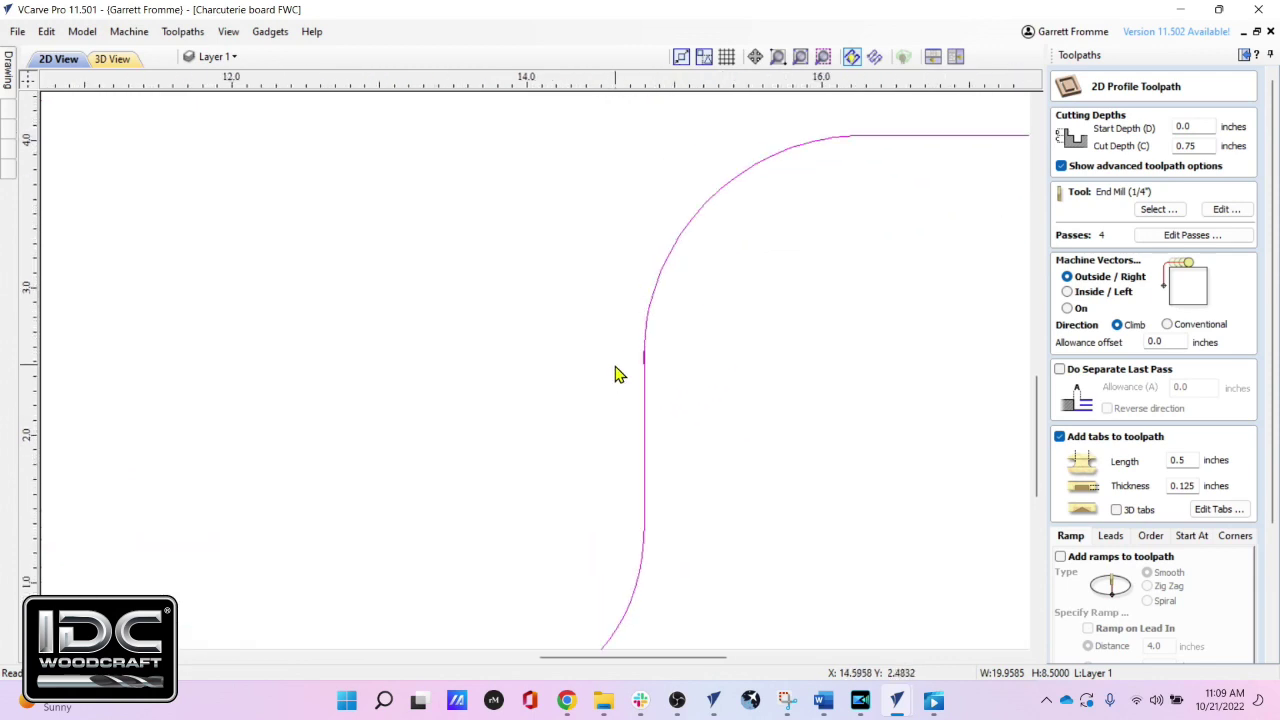
scroll(615, 373, "up", 2)
scroll(660, 367, "up", 2)
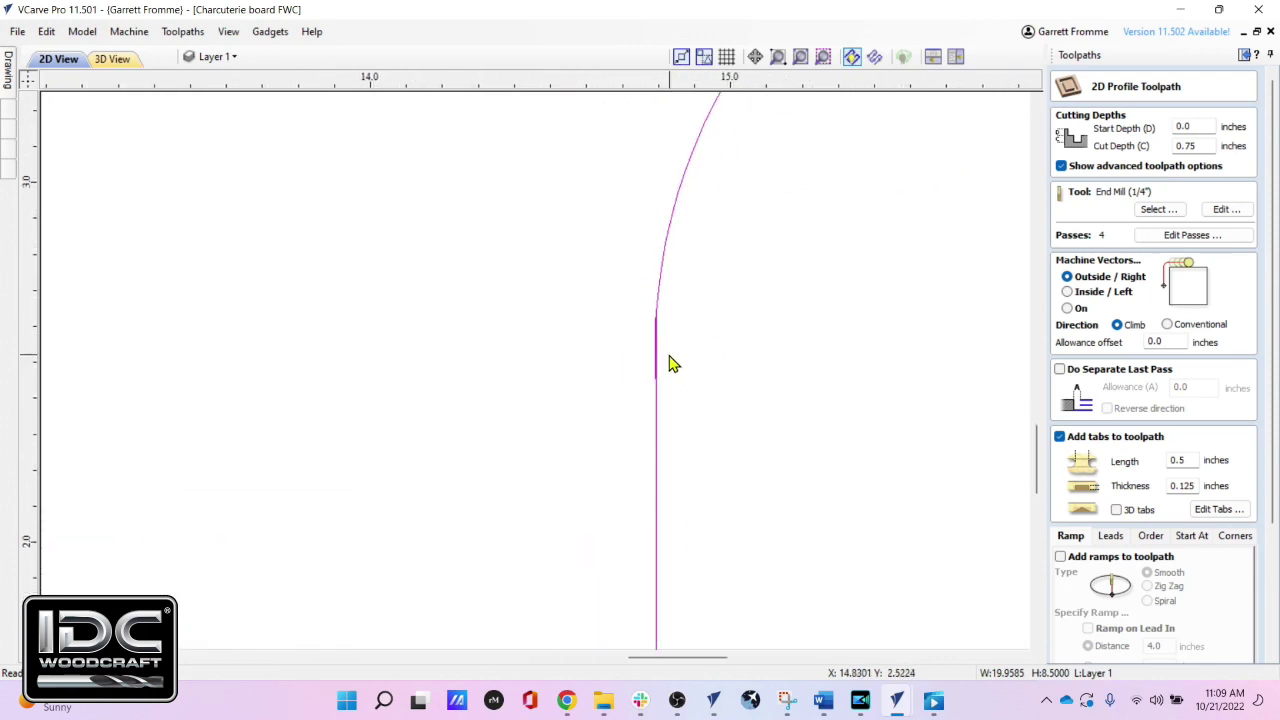
Examine the overlapping line segments on the board outline's vertical edge just below the handle curve
scroll(671, 364, "up", 2)
scroll(657, 367, "up", 4)
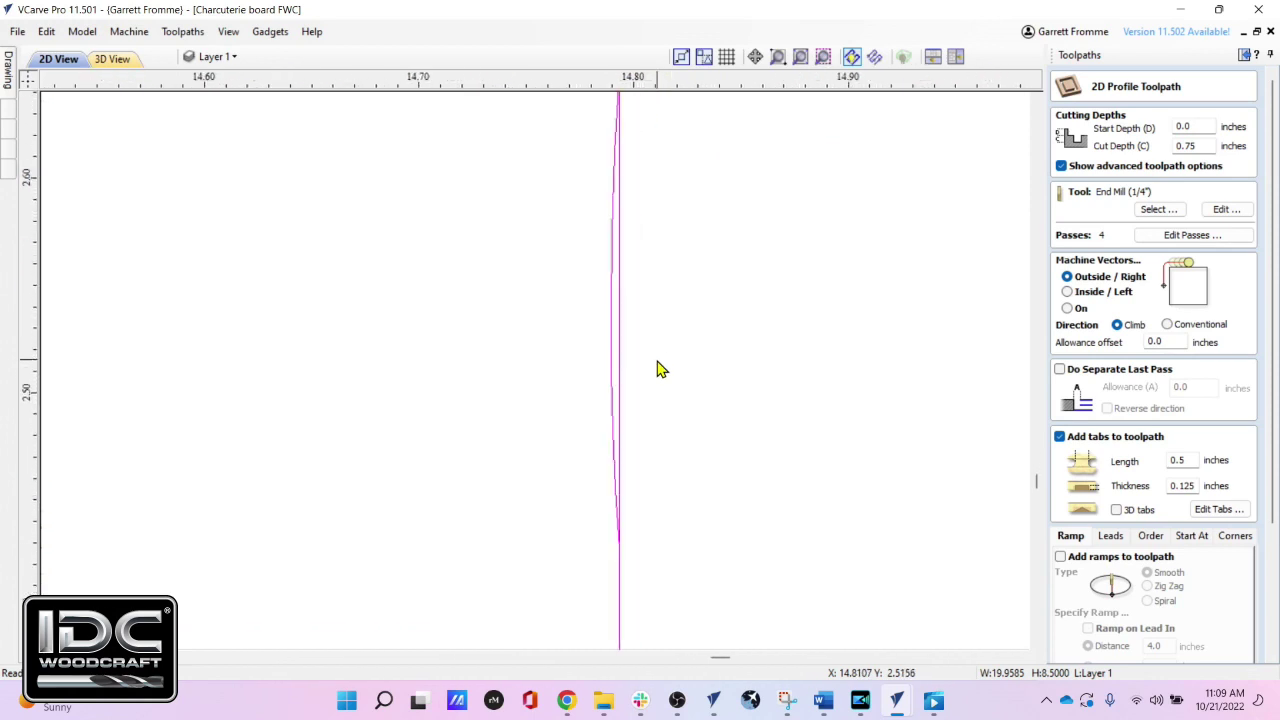
scroll(700, 396, "down", 2)
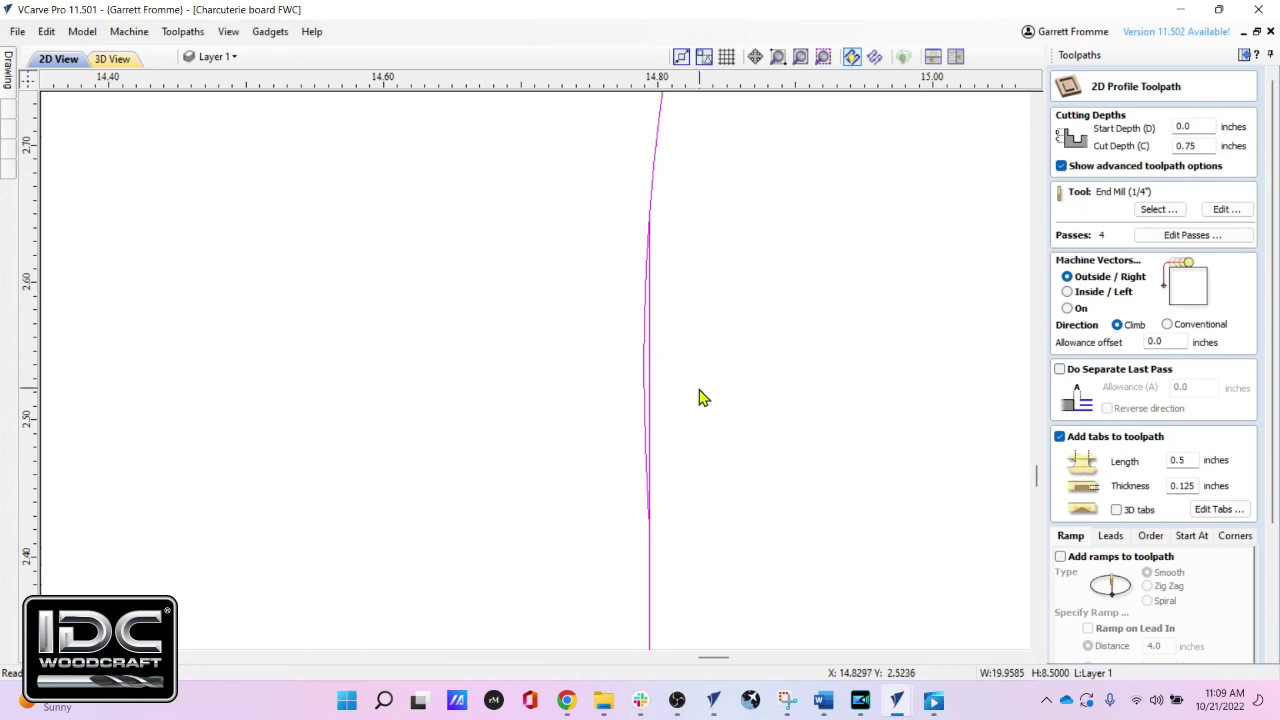
scroll(700, 397, "down", 8)
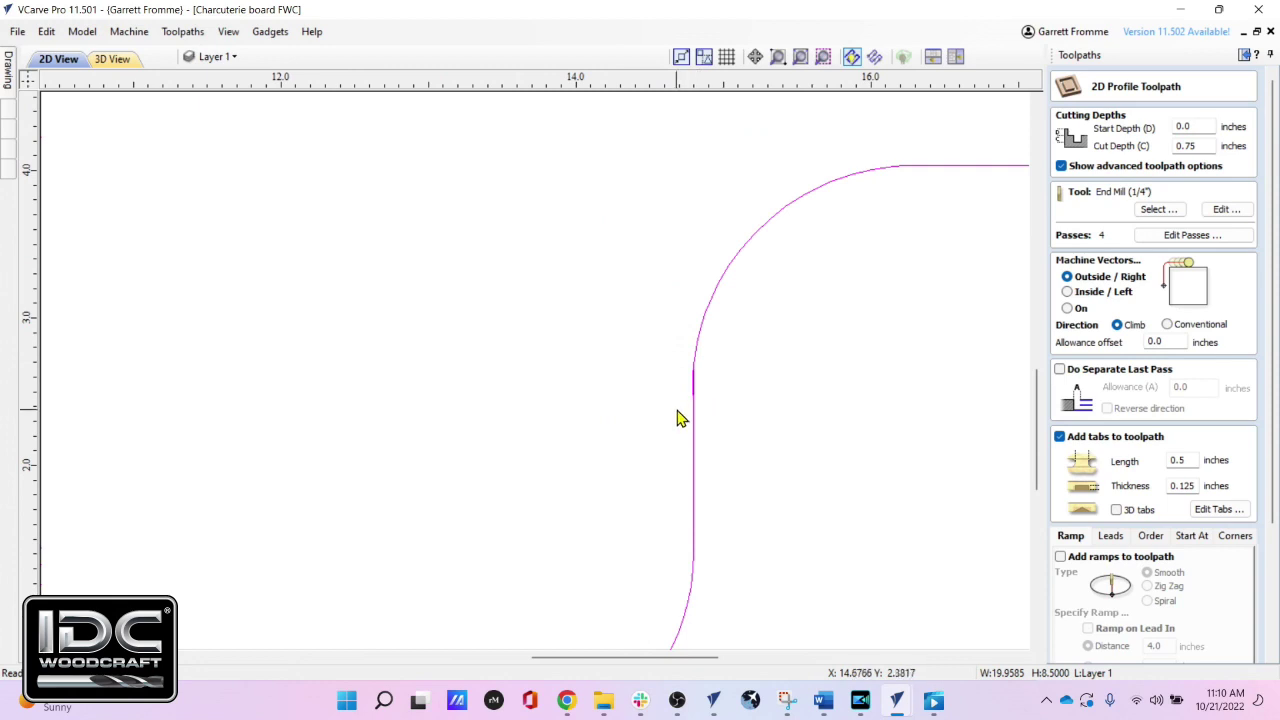
scroll(685, 412, "down", 3)
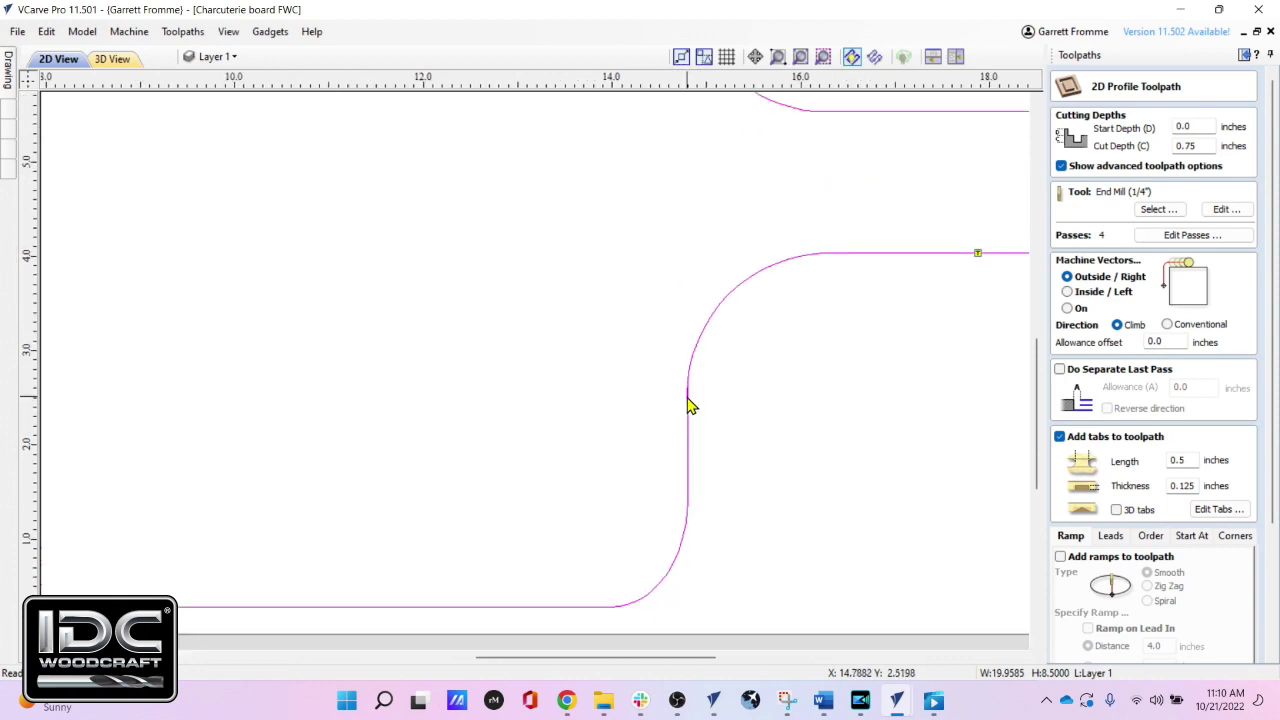
left_click(688, 405)
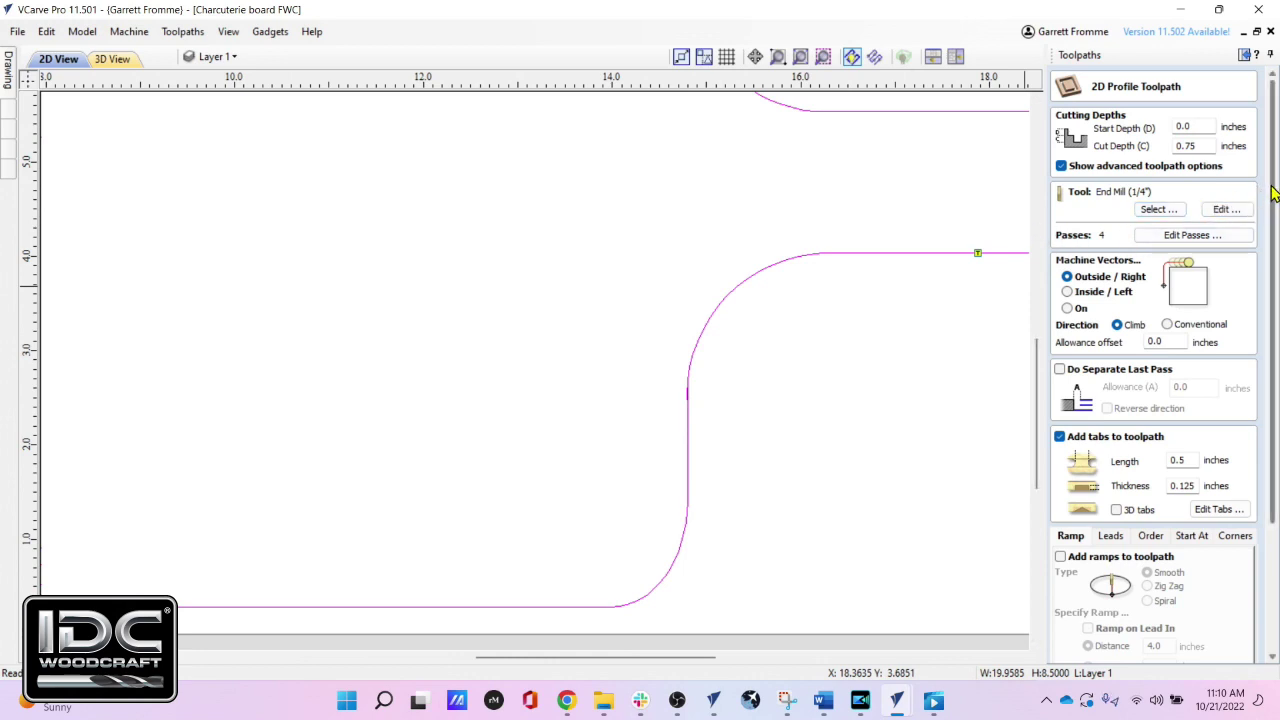
Close the Profile 1 toolpath settings without recalculating and switch to the drawing tools
scroll(1273, 193, "down", 3)
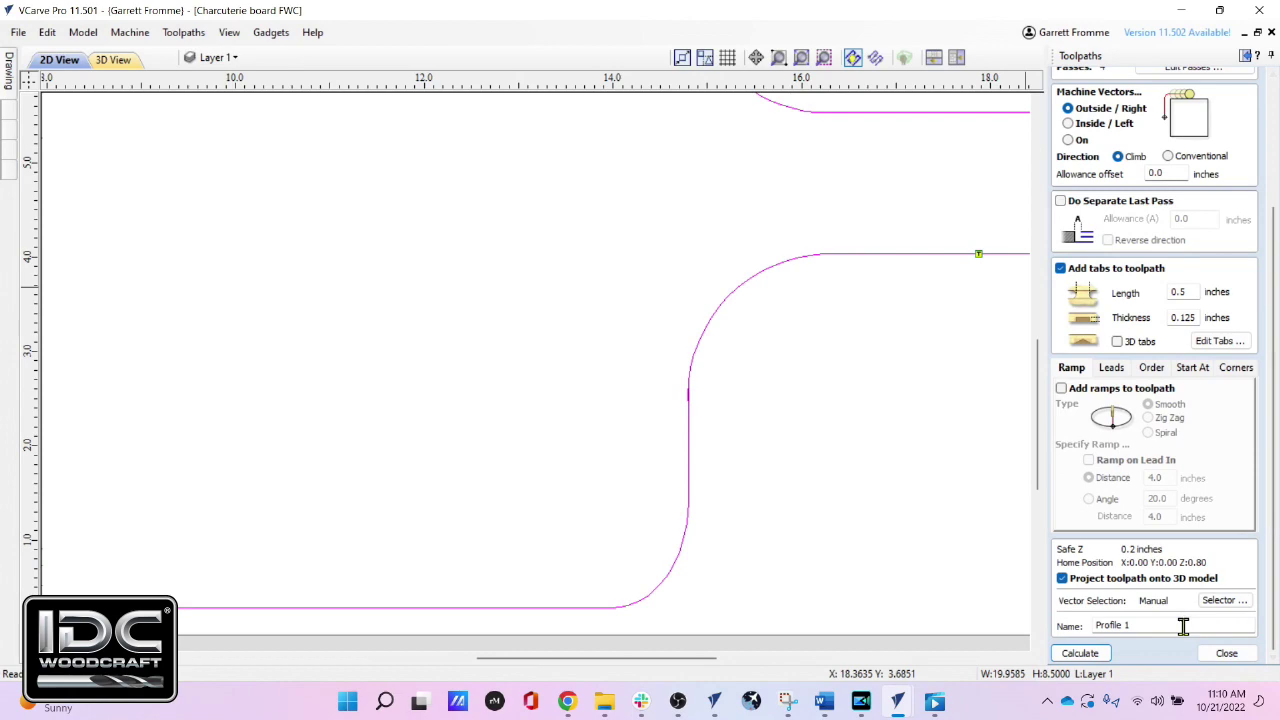
left_click(1224, 654)
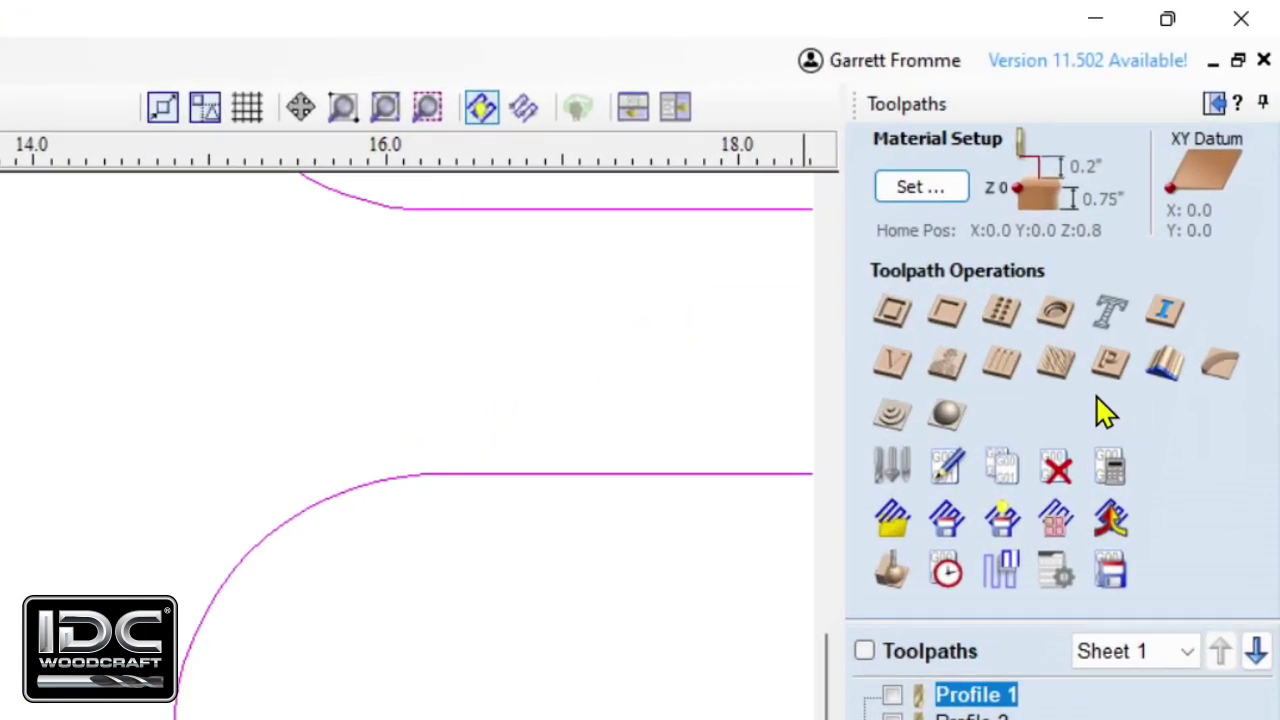
left_click(1213, 103)
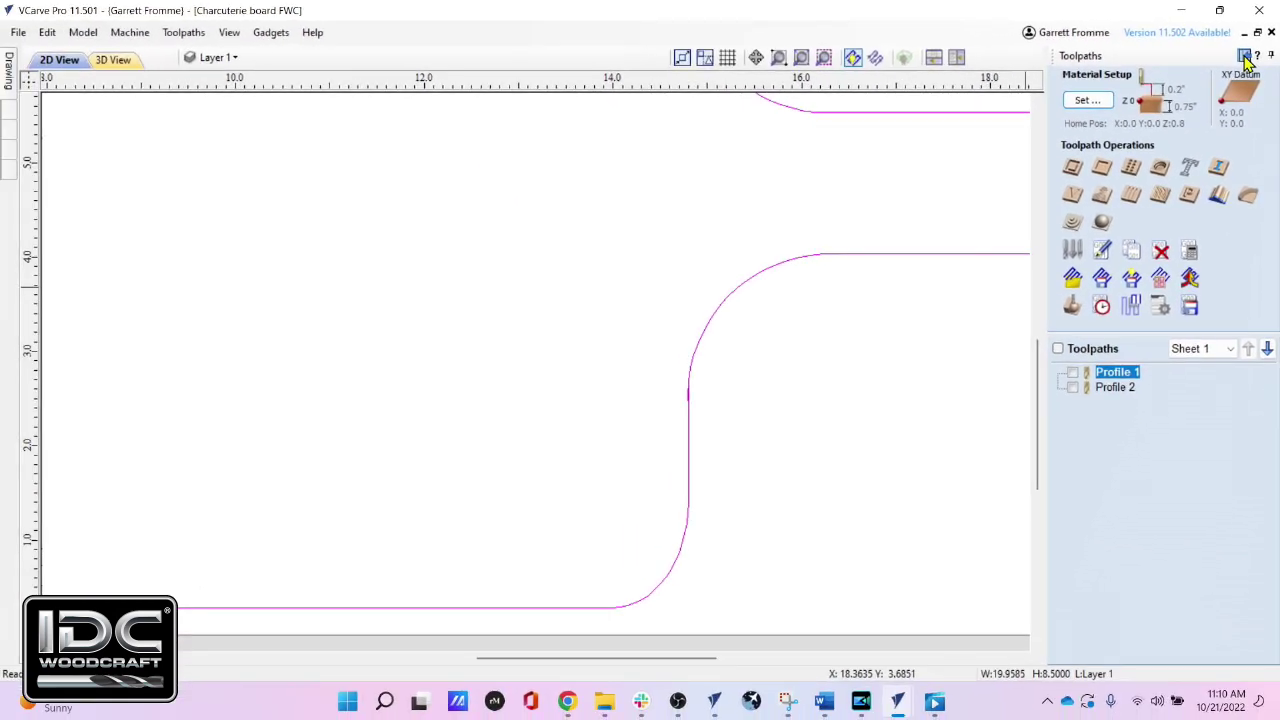
left_click(1245, 58)
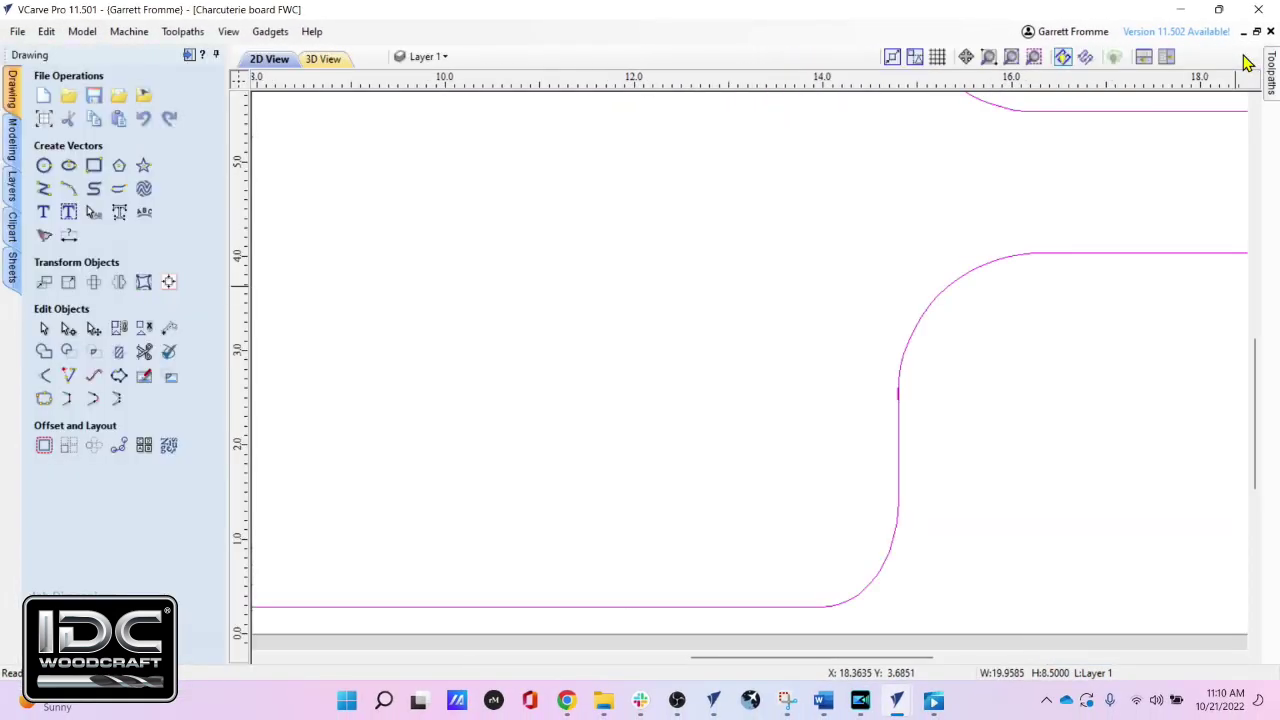
Look over the Trace Bitmap tool's corner fit, noise filter and fading settings and close it without tracing
scroll(470, 410, "down", 3)
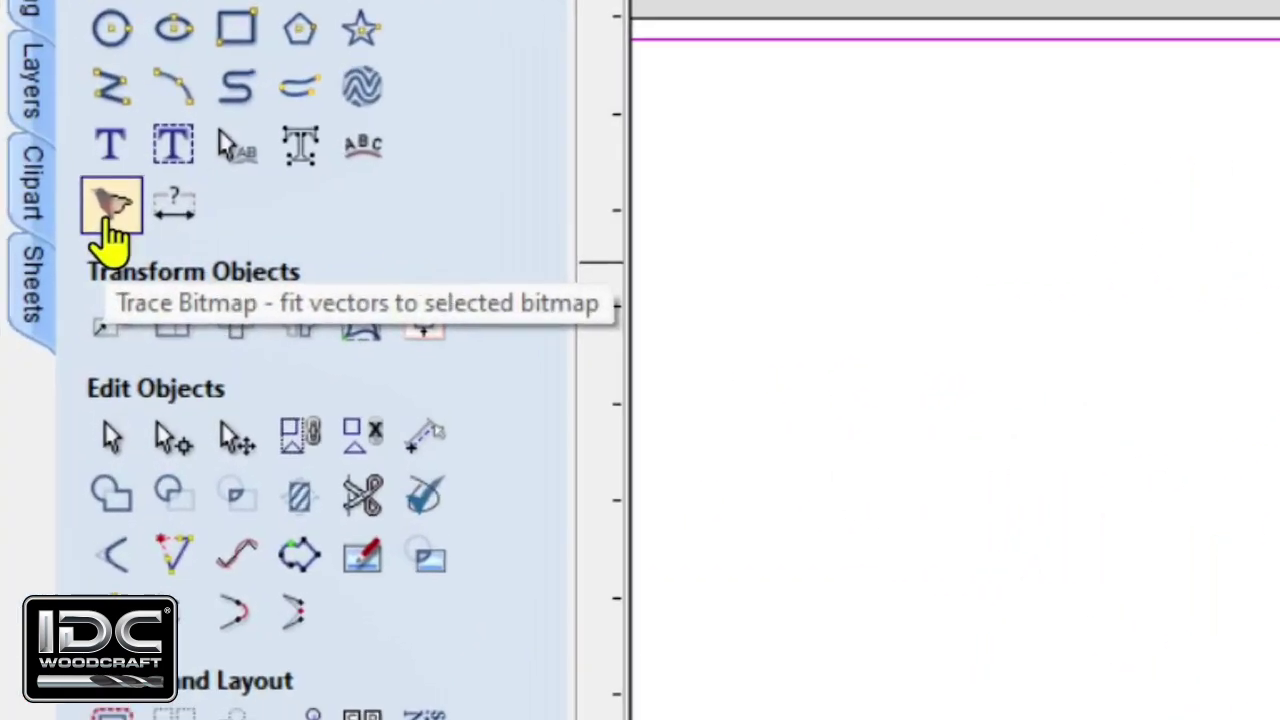
left_click(110, 224)
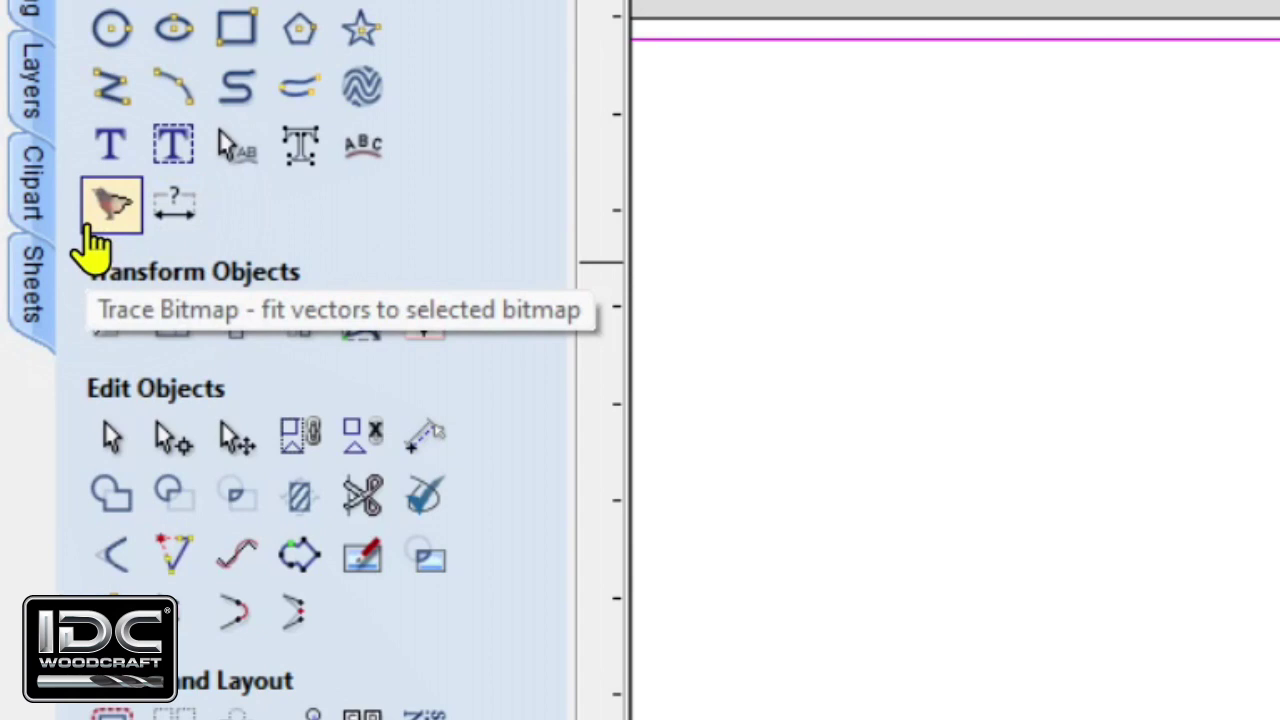
left_click(88, 230)
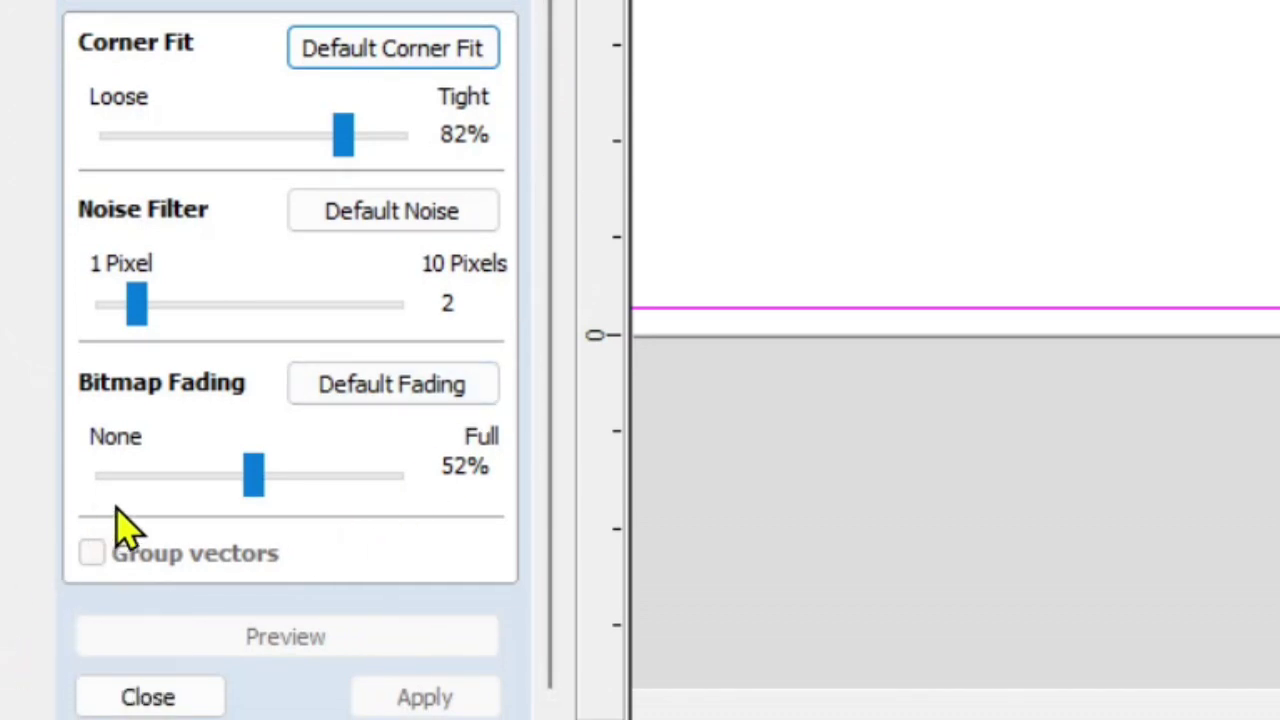
left_click(103, 574)
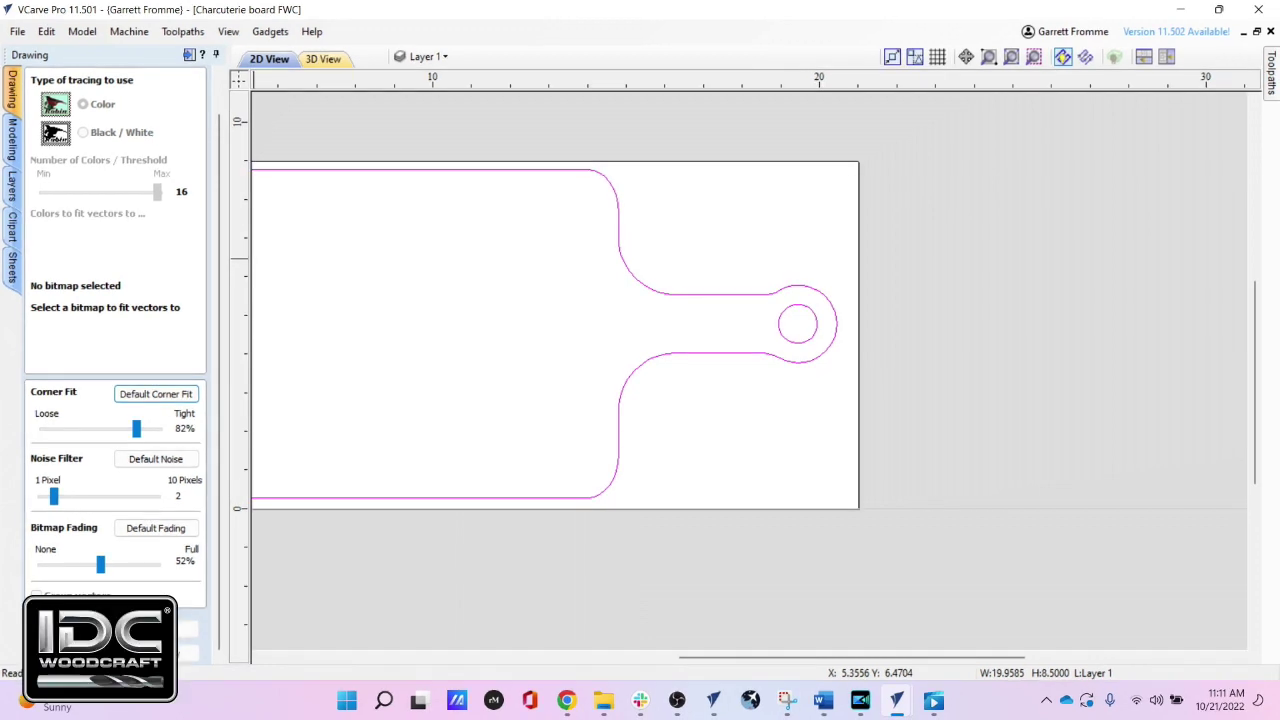
left_click(150, 640)
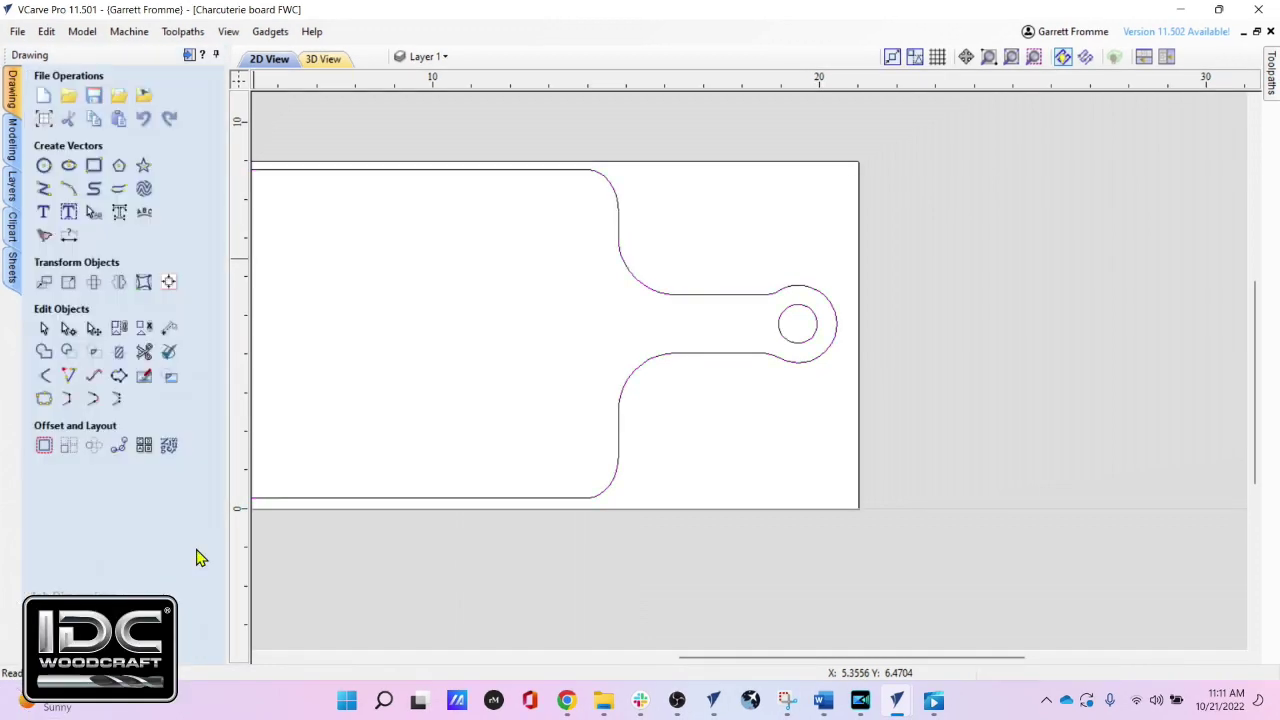
Select the board outline with its handle hole and inspect the transition between body and handle
scroll(714, 327, "down", 1)
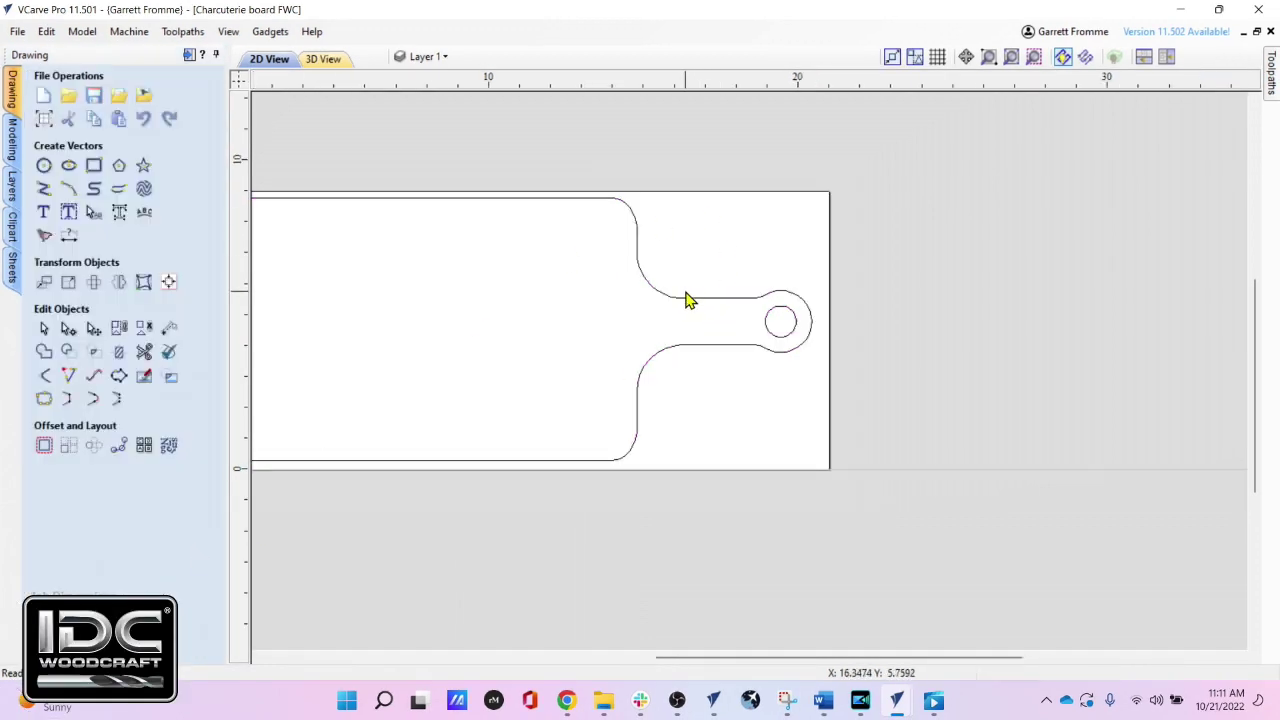
left_click(684, 300)
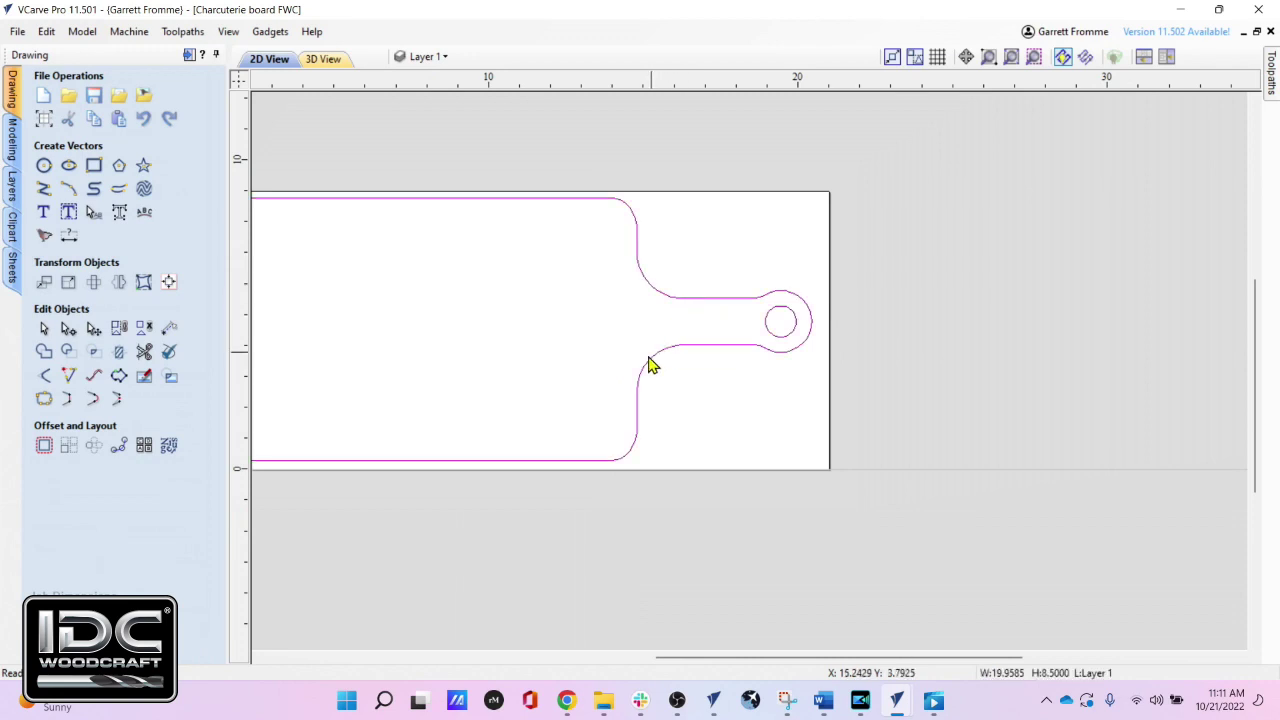
scroll(625, 400, "up", 1)
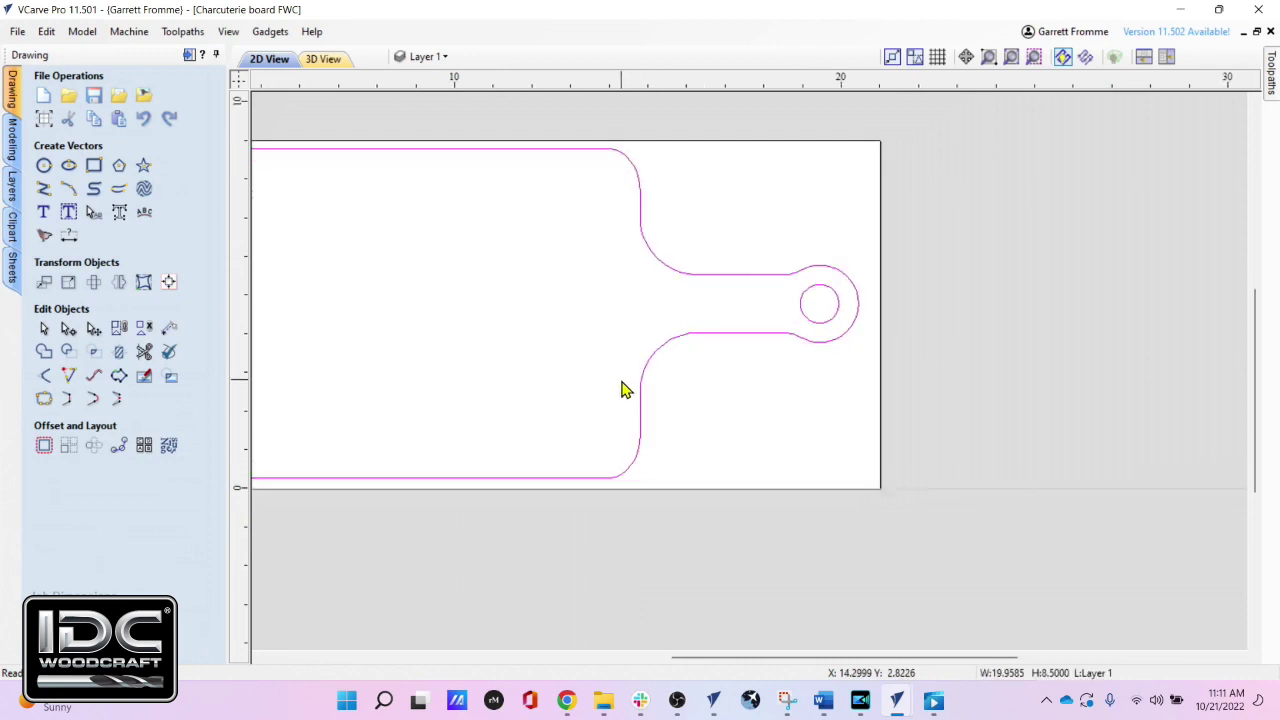
scroll(612, 384, "up", 1)
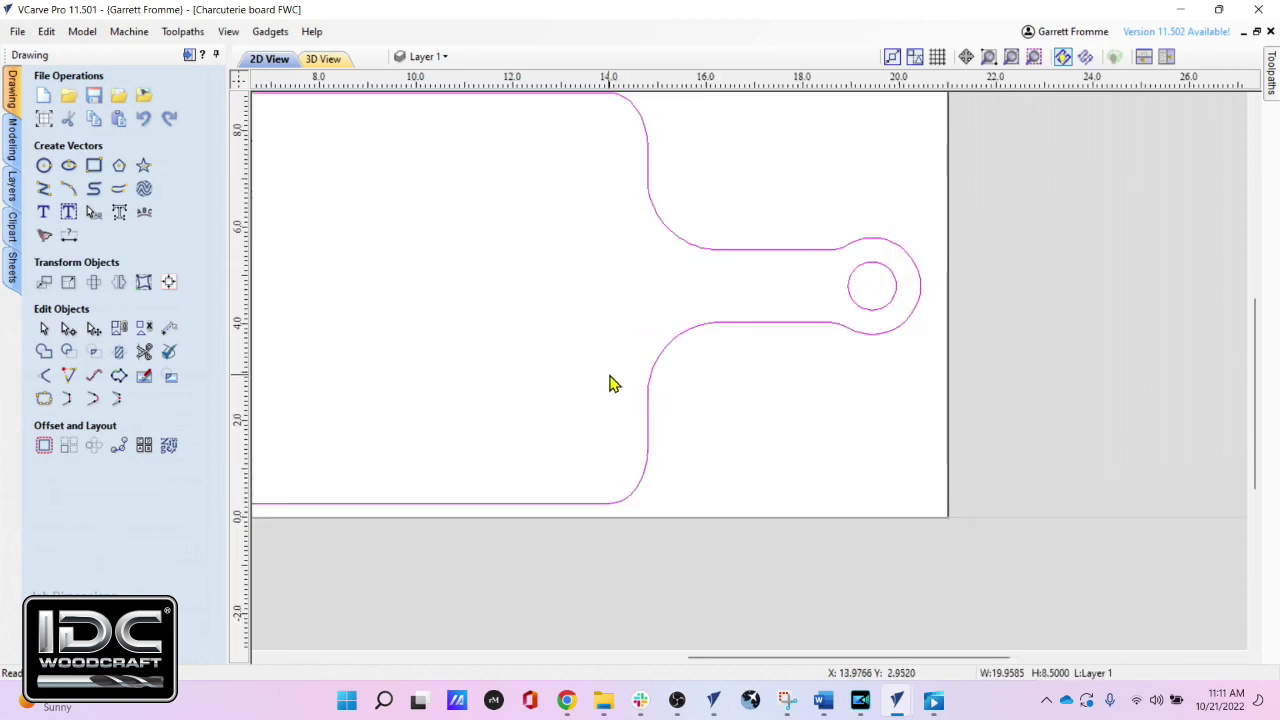
left_click(829, 259)
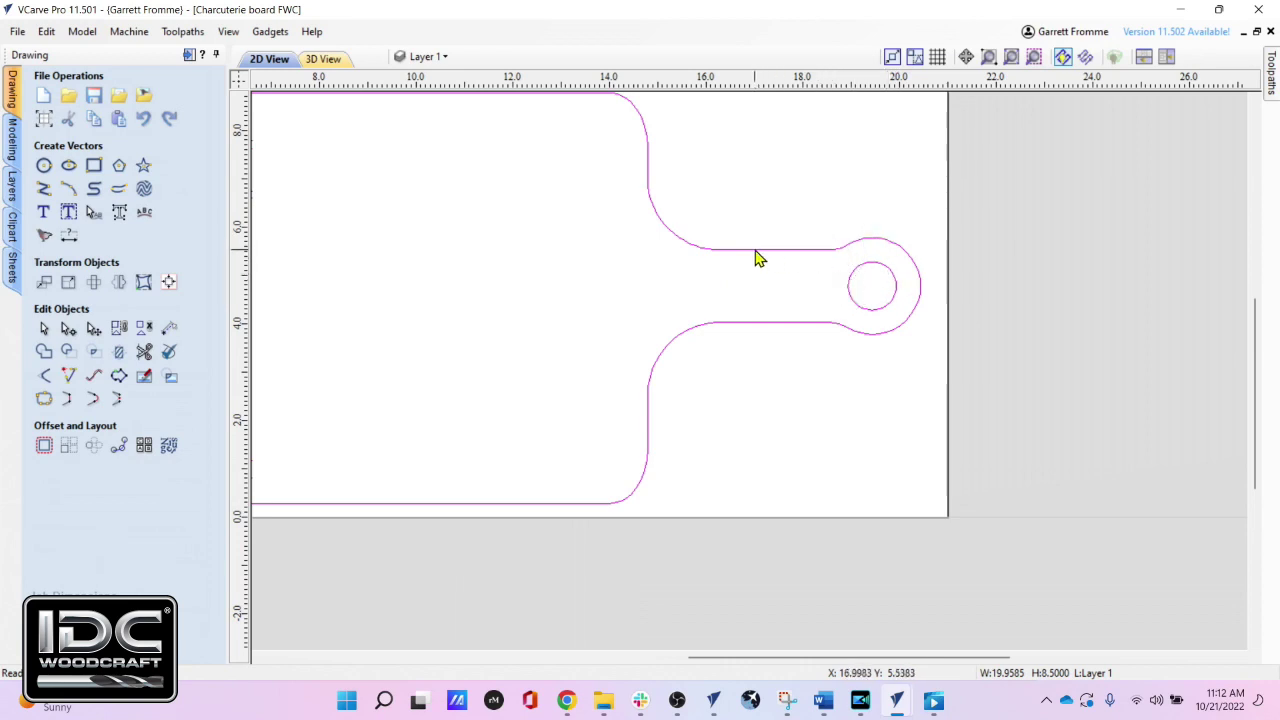
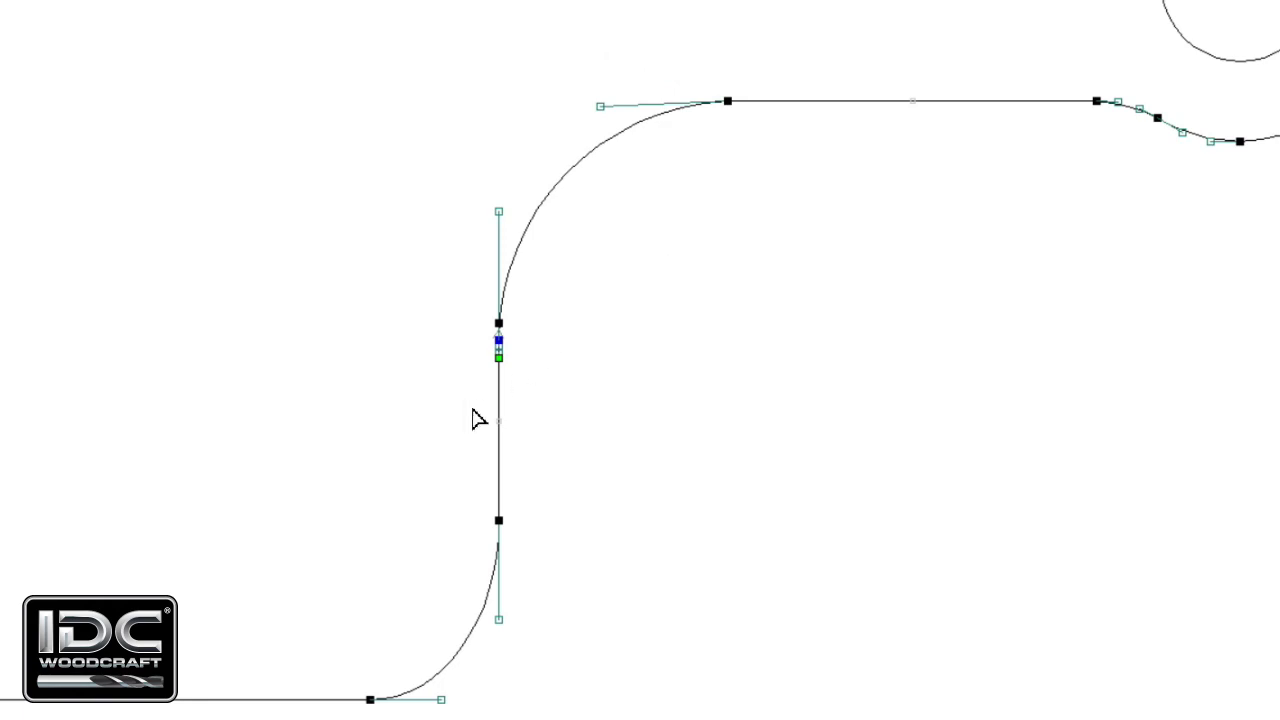
Move the straight edge's upper end node away from the handle curve to expose the overlapping, unjoined ends of the board outline
scroll(531, 283, "up", 6)
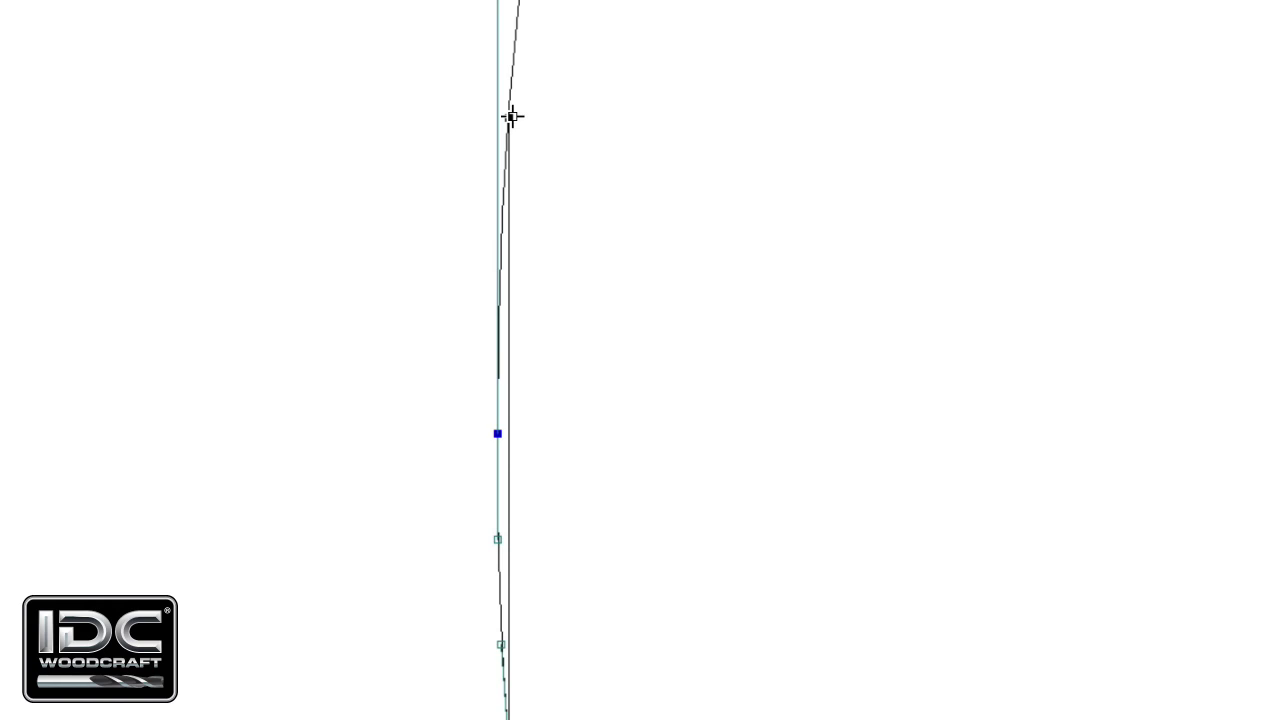
left_click_drag(511, 116, 638, 214)
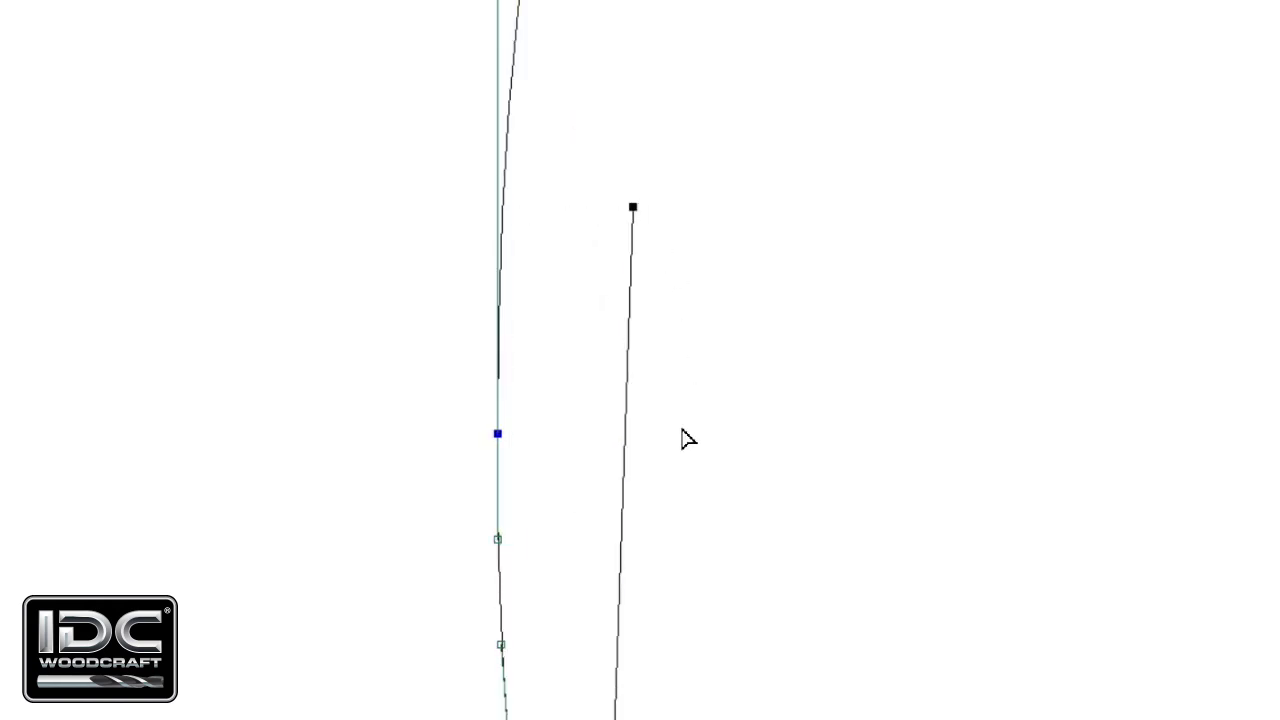
scroll(688, 440, "down", 3)
middle_click_drag(603, 623, 513, 405)
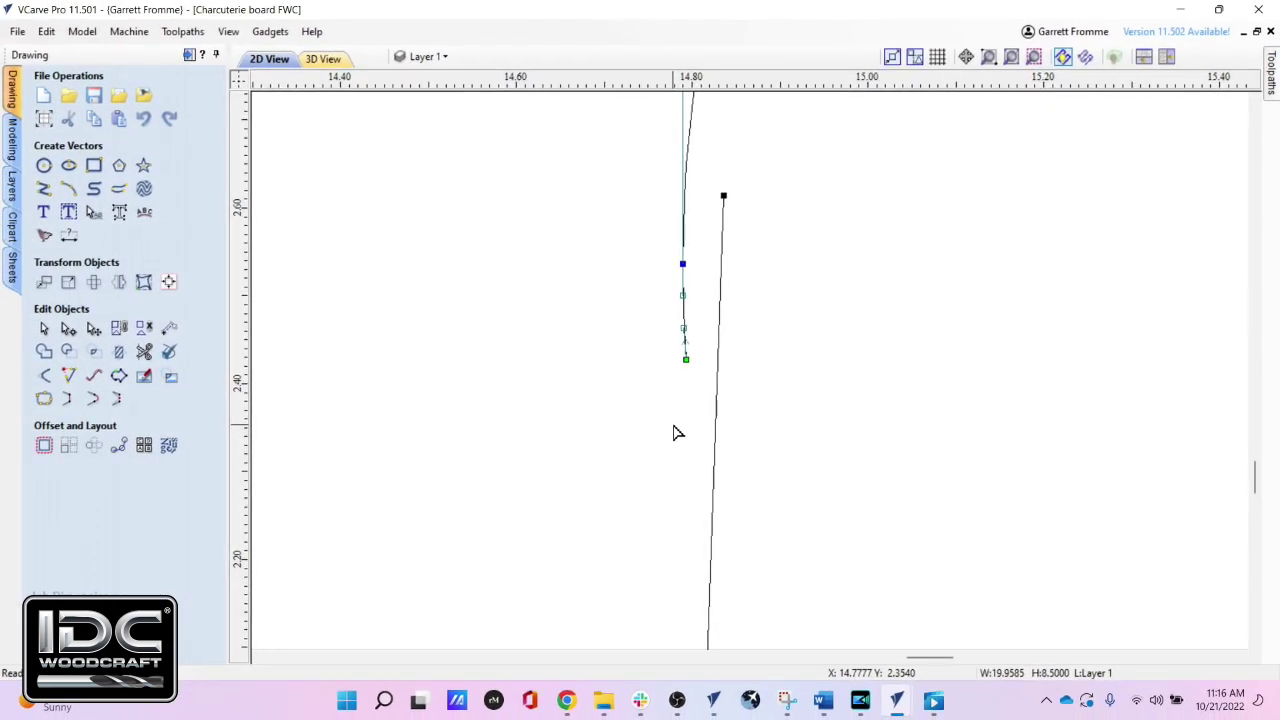
scroll(673, 432, "down", 6)
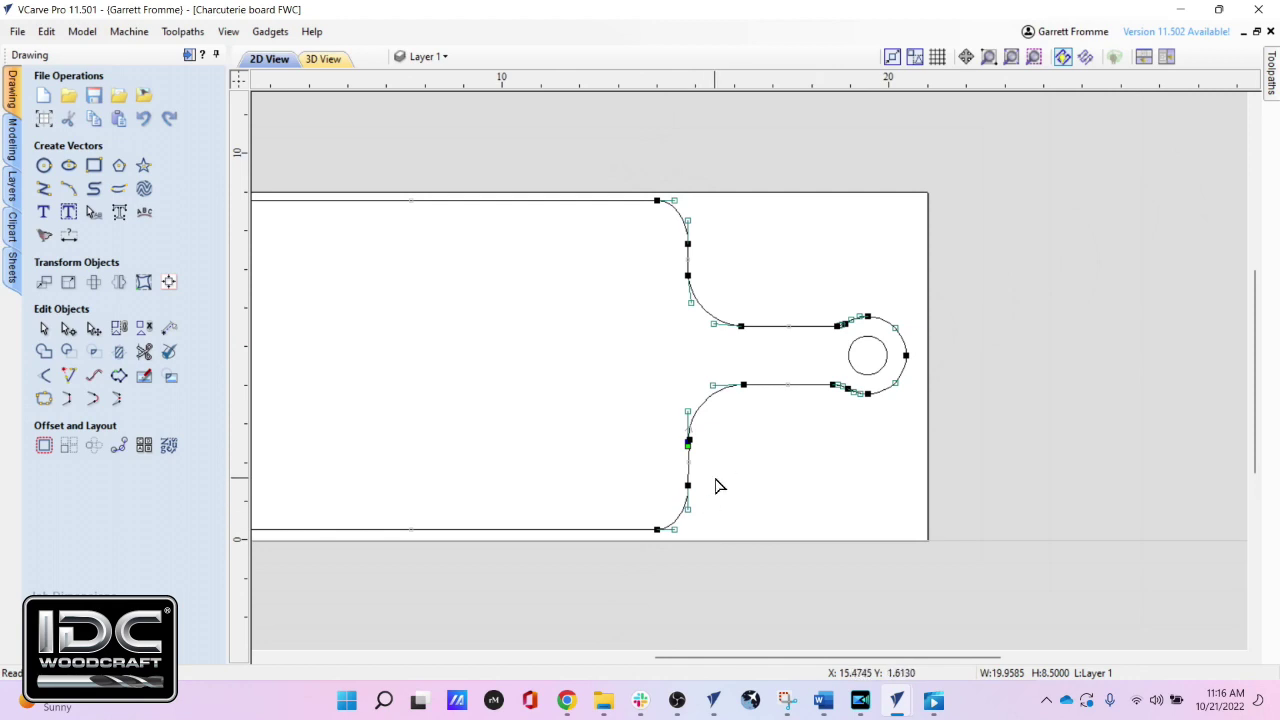
scroll(716, 486, "up", 4)
mouse_move(530, 446)
middle_mouse_down()
mouse_move(757, 440)
mouse_move(826, 462)
middle_mouse_up()
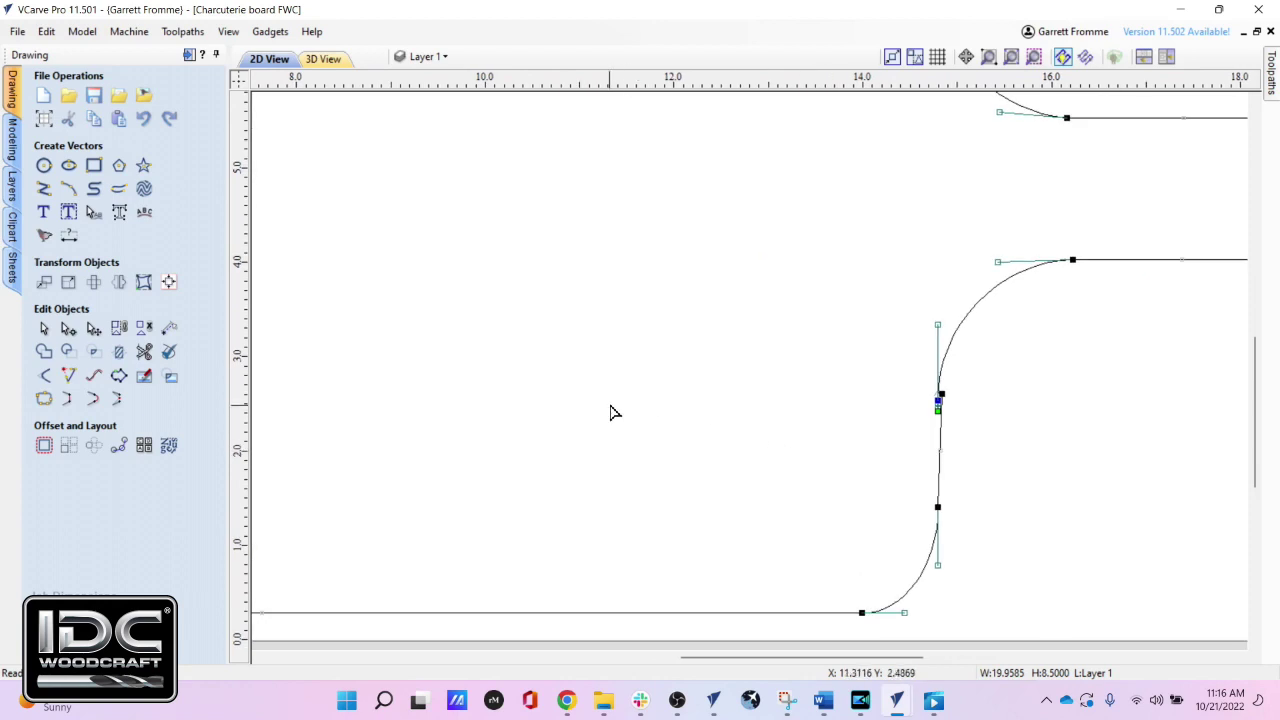
Draw an open four-segment polyline about 2.08 by 1.74 inches inside the board's body, then deselect it
left_click(43, 192)
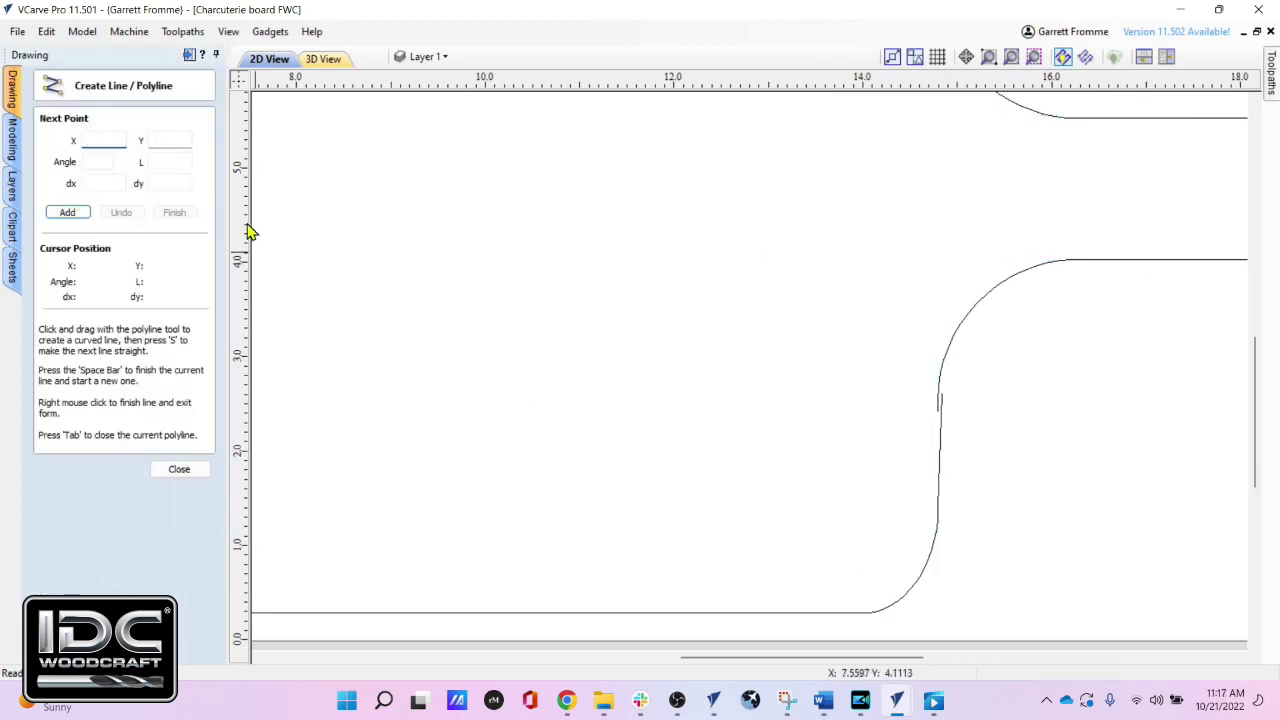
left_click(601, 376)
left_click(733, 395)
left_click(783, 307)
left_click(699, 244)
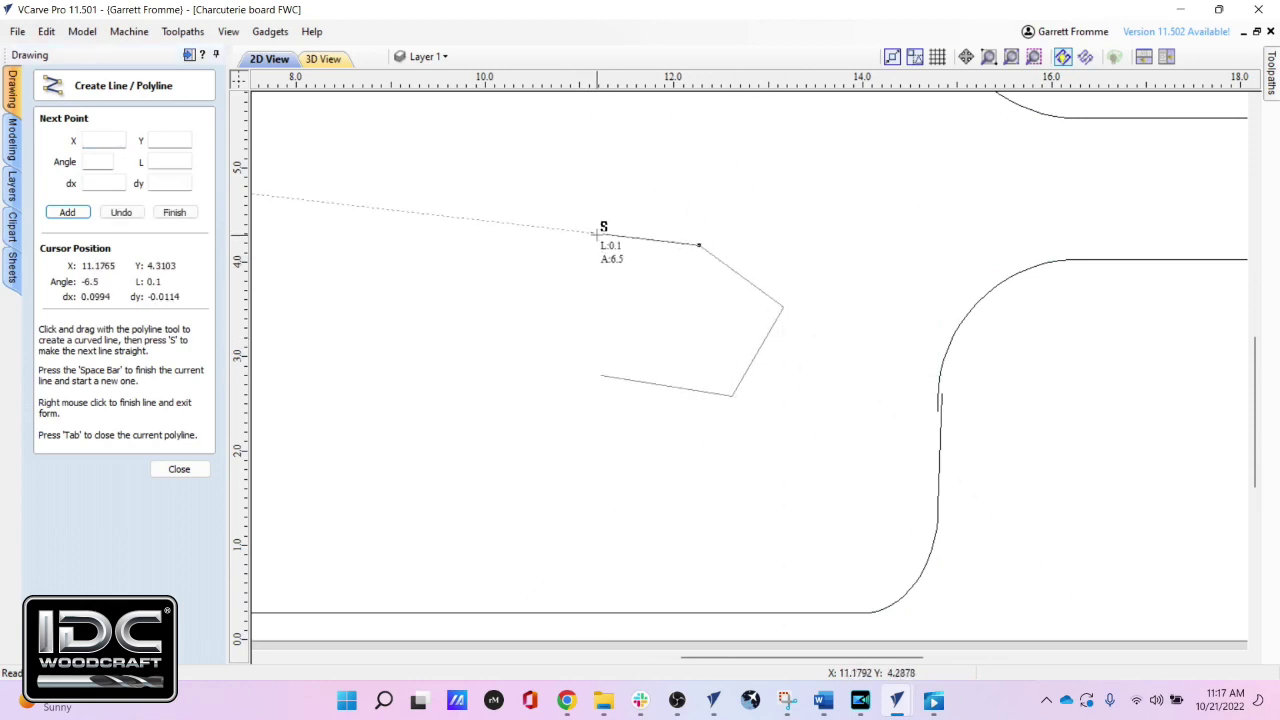
left_click(594, 234)
right_click(594, 234)
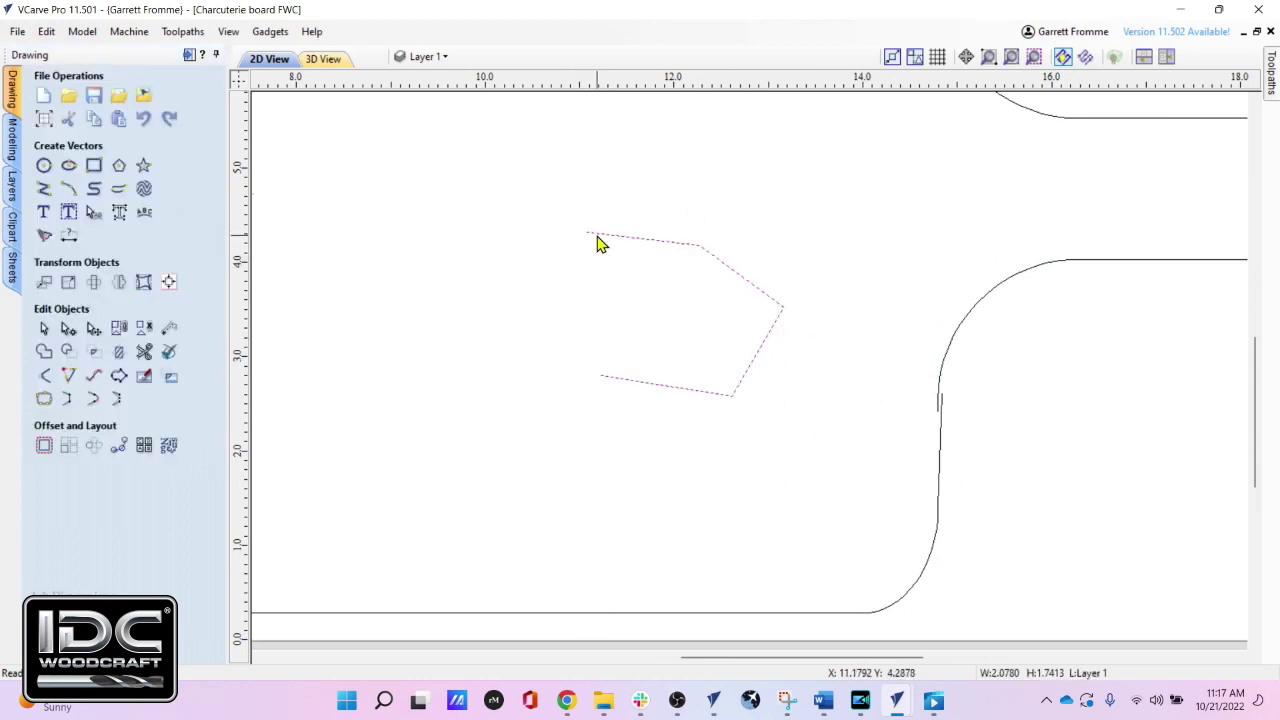
left_click(670, 338)
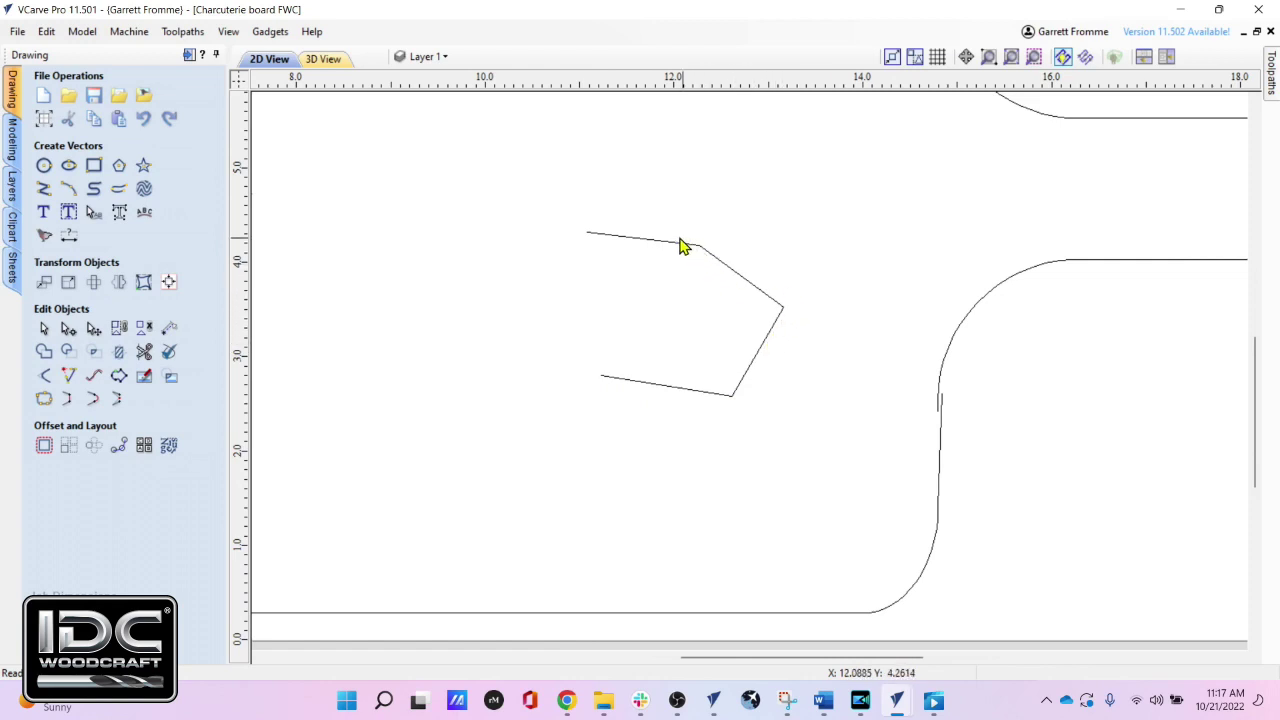
left_click(590, 238)
Draw a closed four-sided polyline beside the open one, with a vertical side about 0.65 inches and a top edge about 0.95 inches long
left_click(42, 190)
left_click(461, 335)
left_click(585, 334)
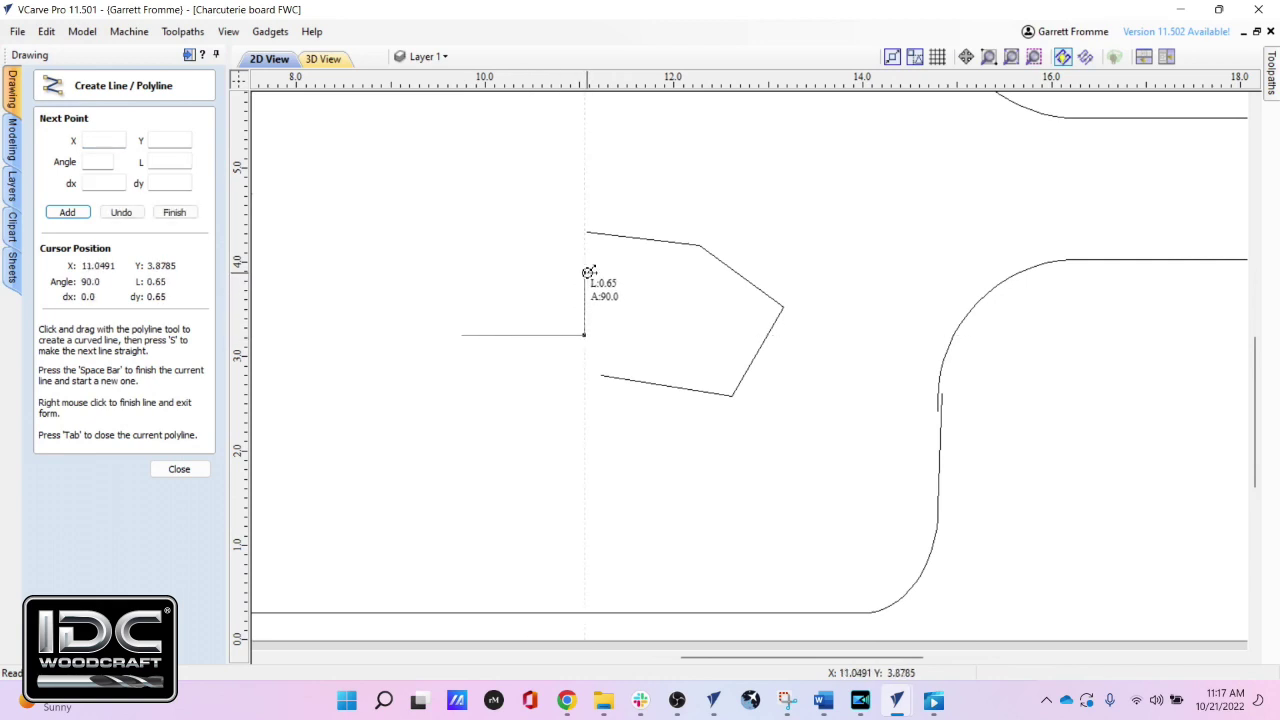
left_click(587, 273)
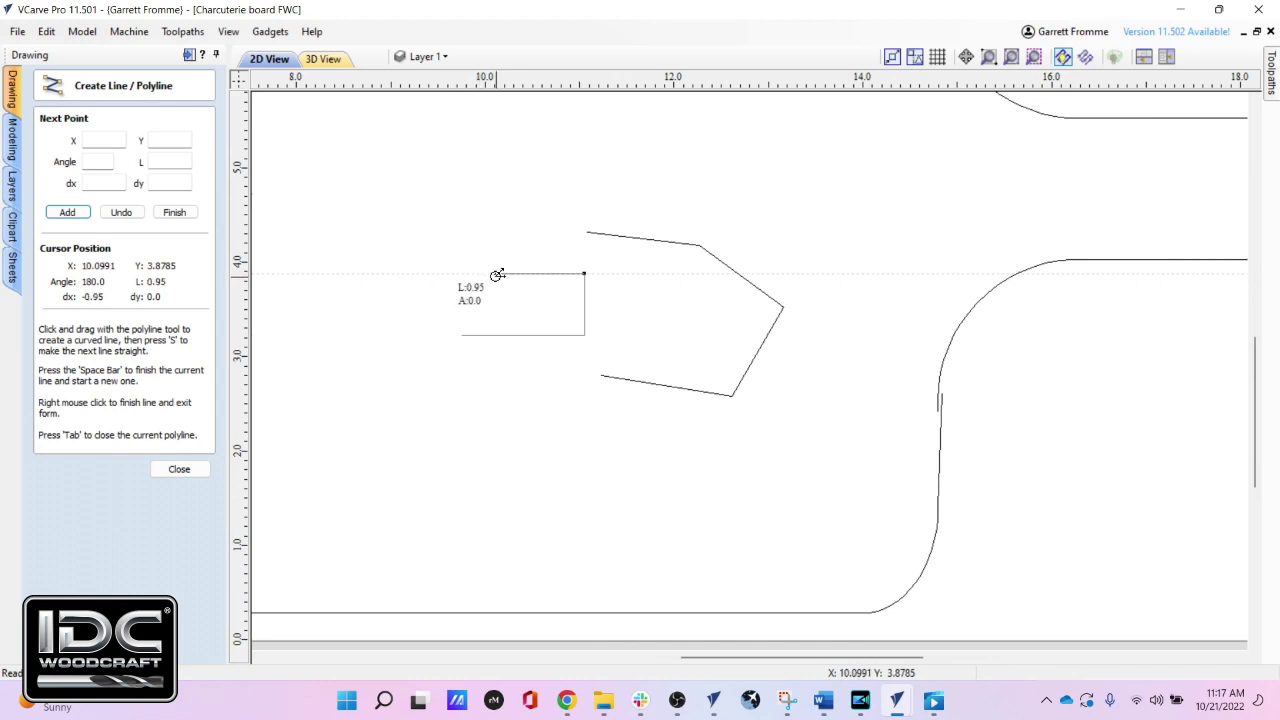
left_click(494, 273)
left_click(463, 335)
right_click(425, 303)
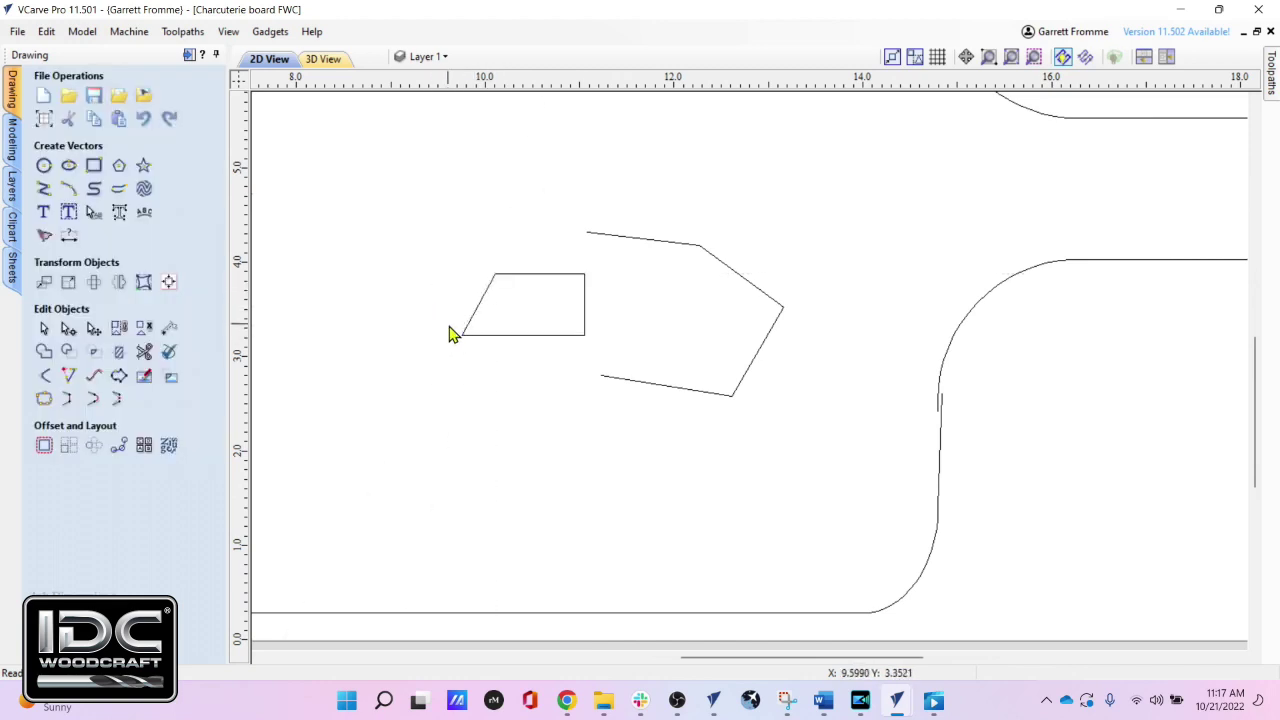
left_click(463, 345)
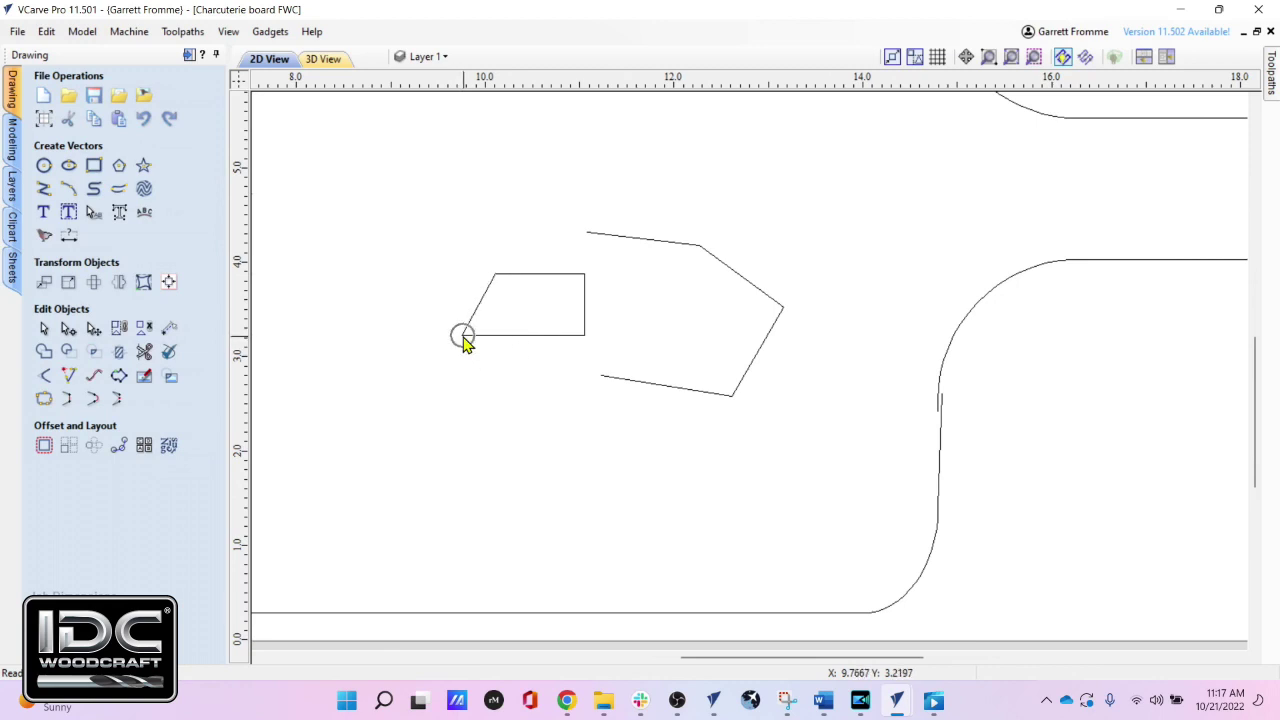
left_click(463, 345)
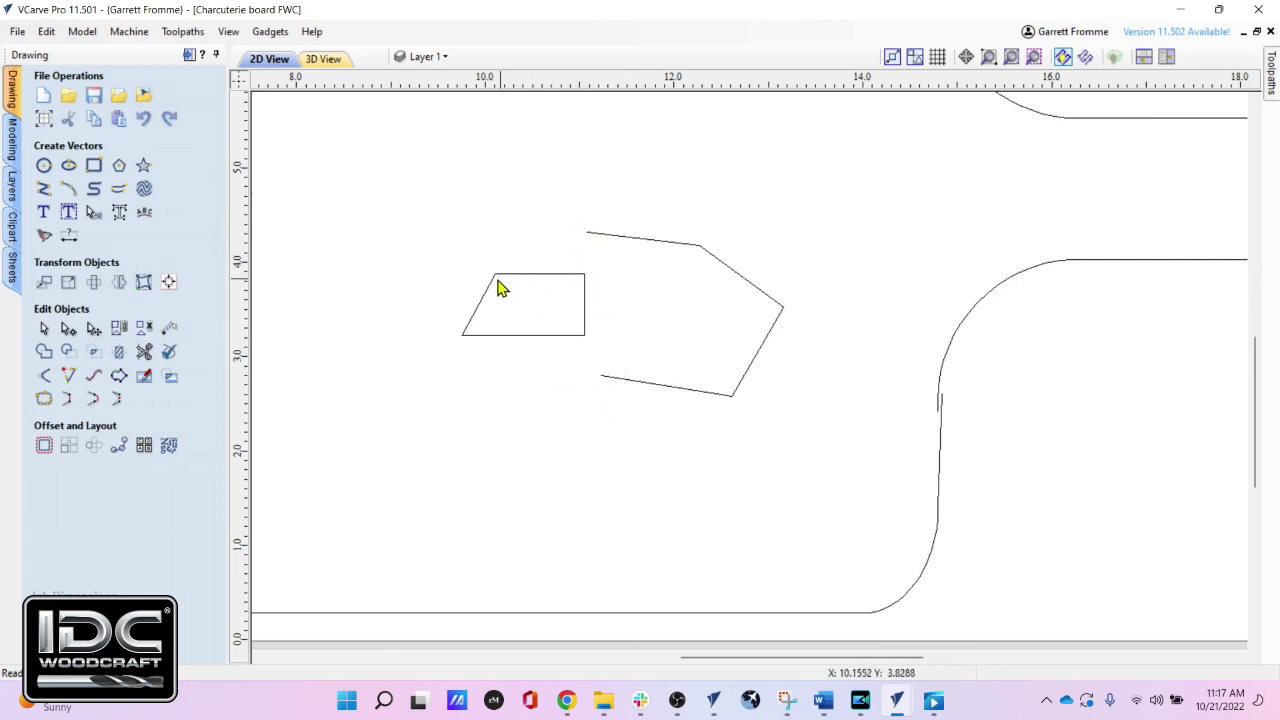
left_click(545, 281)
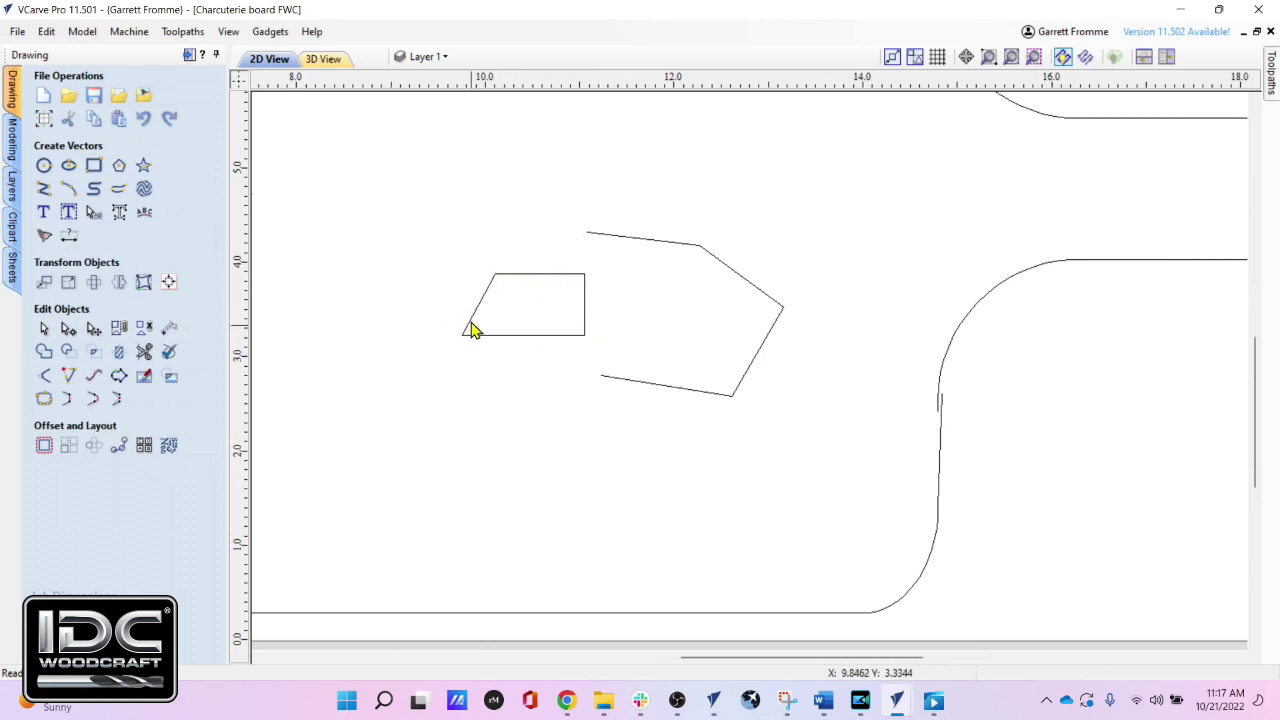
Select the open and closed demonstration polylines inside the board's body and delete them both
left_click_drag(805, 244, 419, 364)
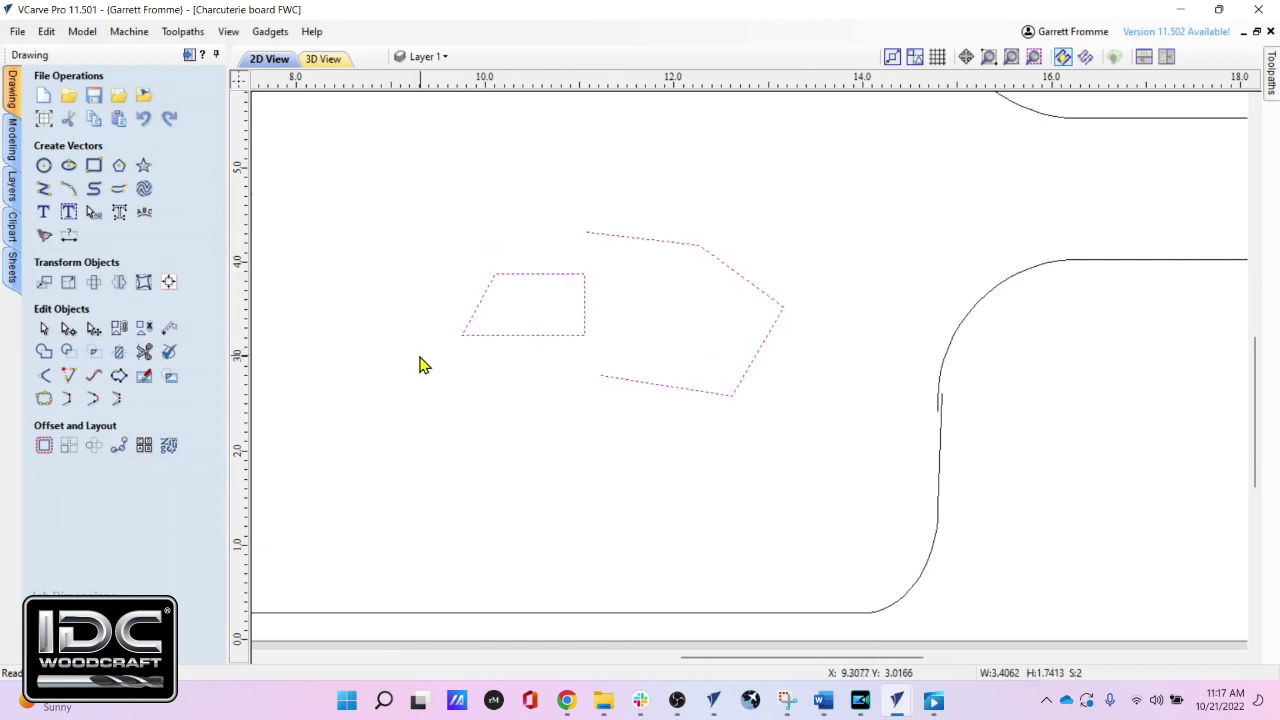
key("F12")
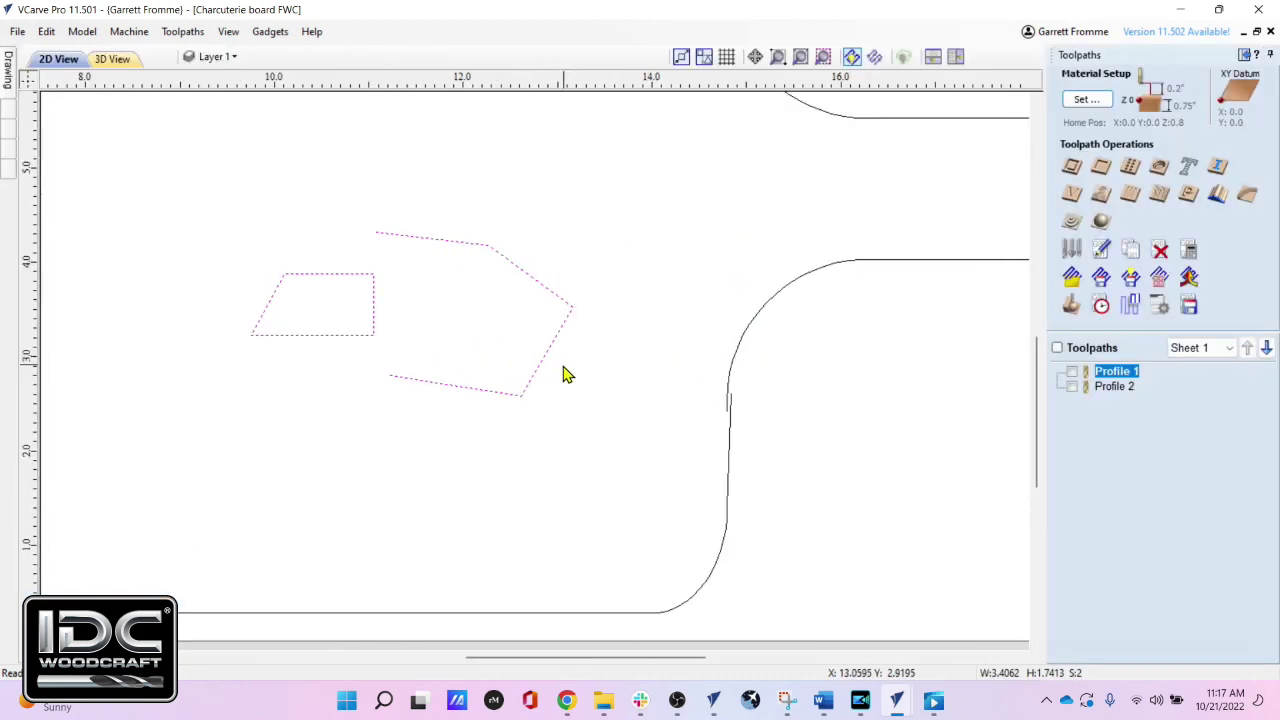
left_click(1242, 56)
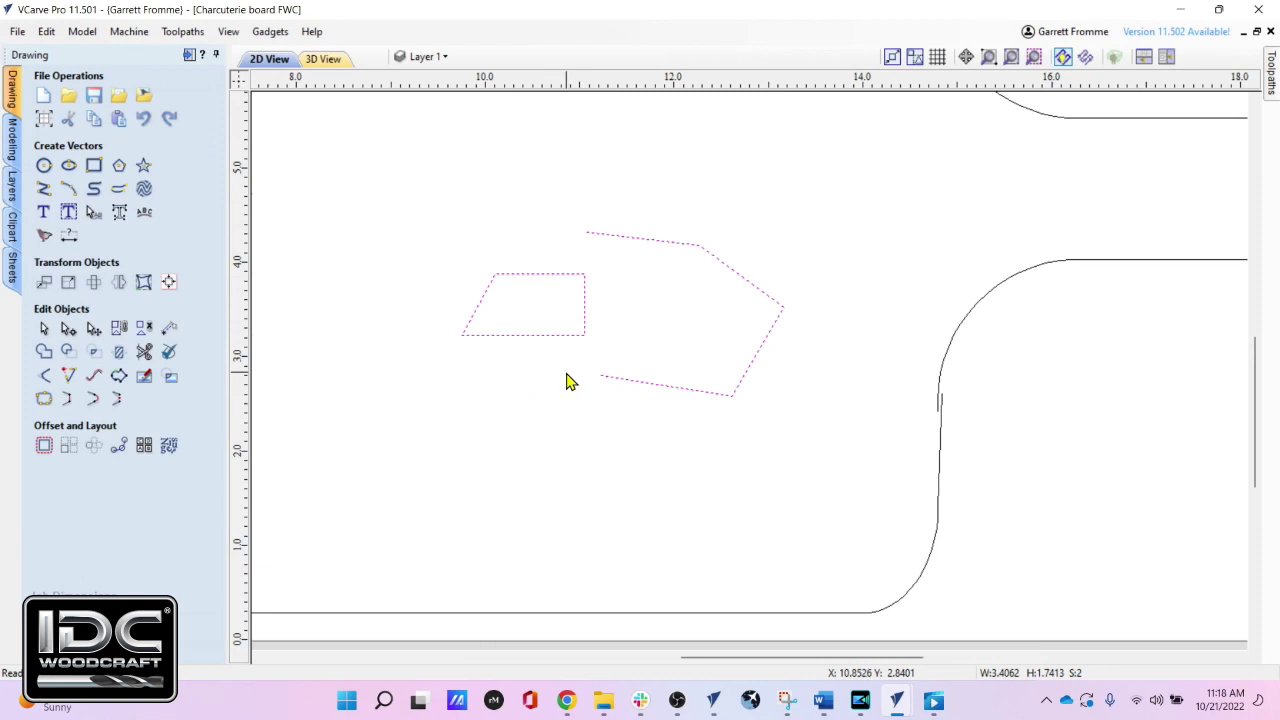
left_click(629, 349)
left_click_drag(720, 226, 465, 318)
key("Delete")
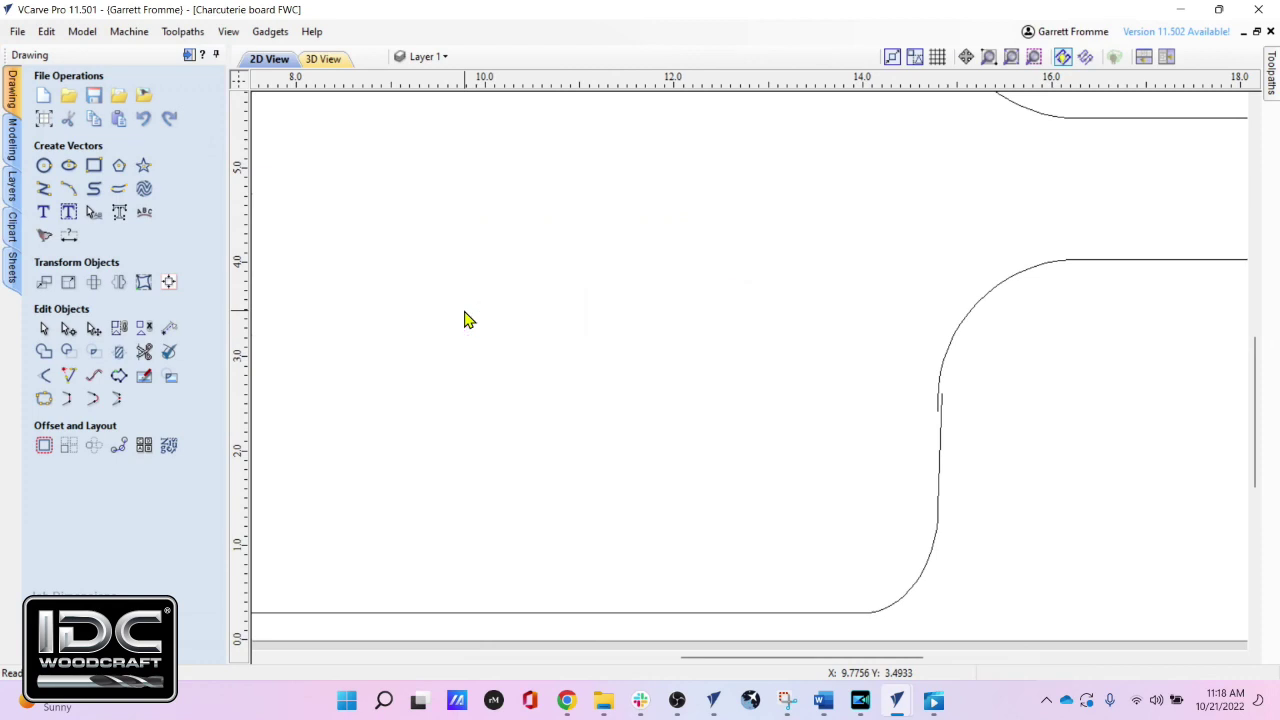
Examine the overlapping, unjoined ends between the straight edge and the lower handle curve, selecting the board outline there
scroll(600, 378, "down", 1)
middle_click_drag(627, 393, 403, 380)
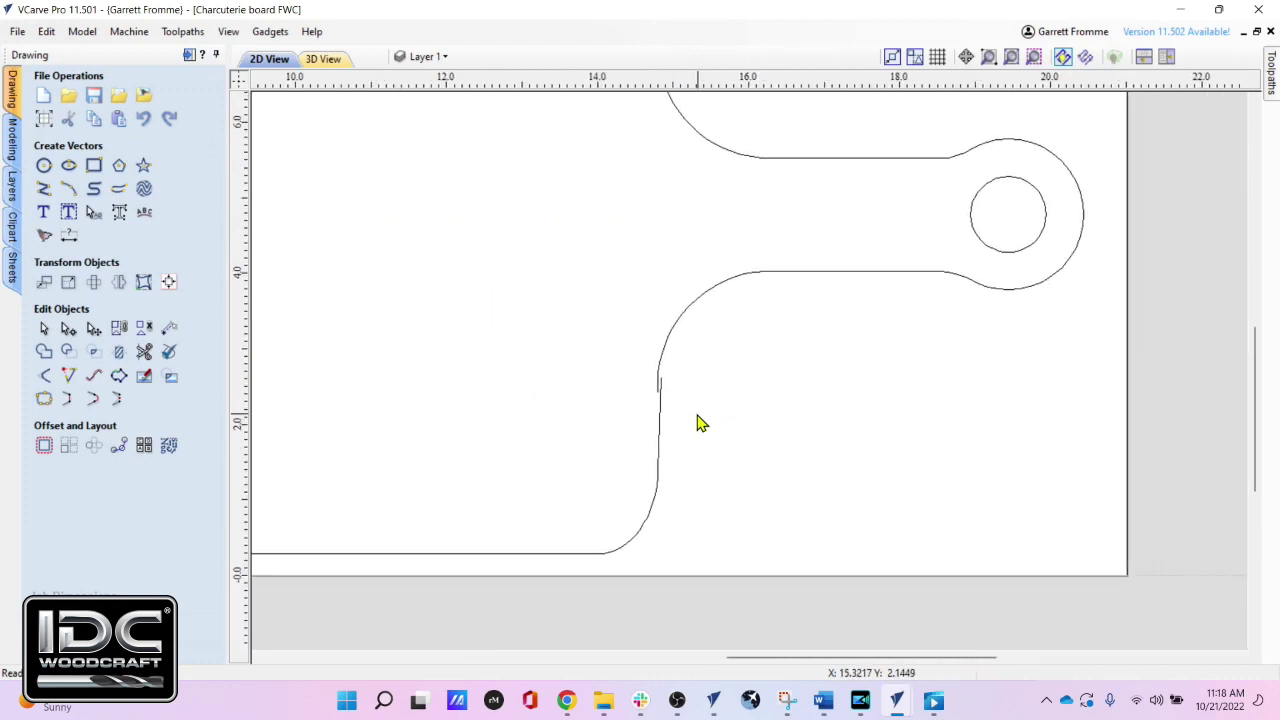
scroll(700, 425, "down", 1)
scroll(700, 425, "up", 1)
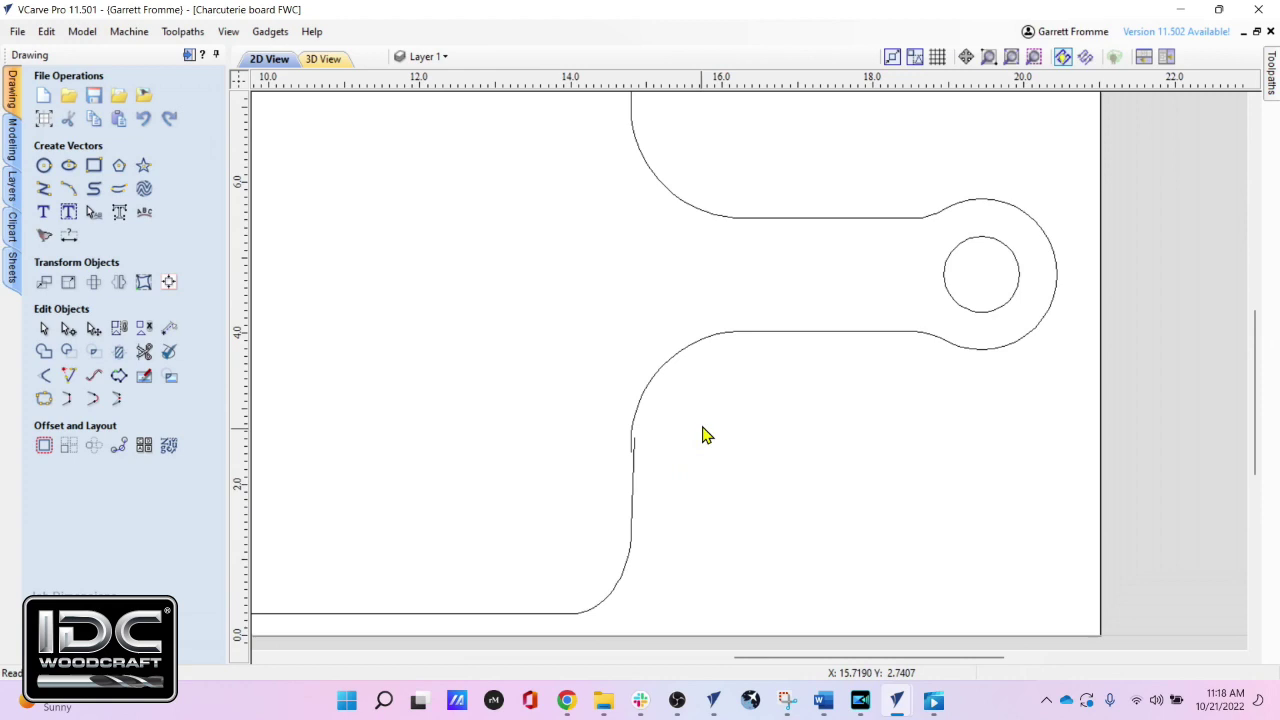
left_click(757, 230)
left_click(636, 457)
scroll(636, 457, "up", 5)
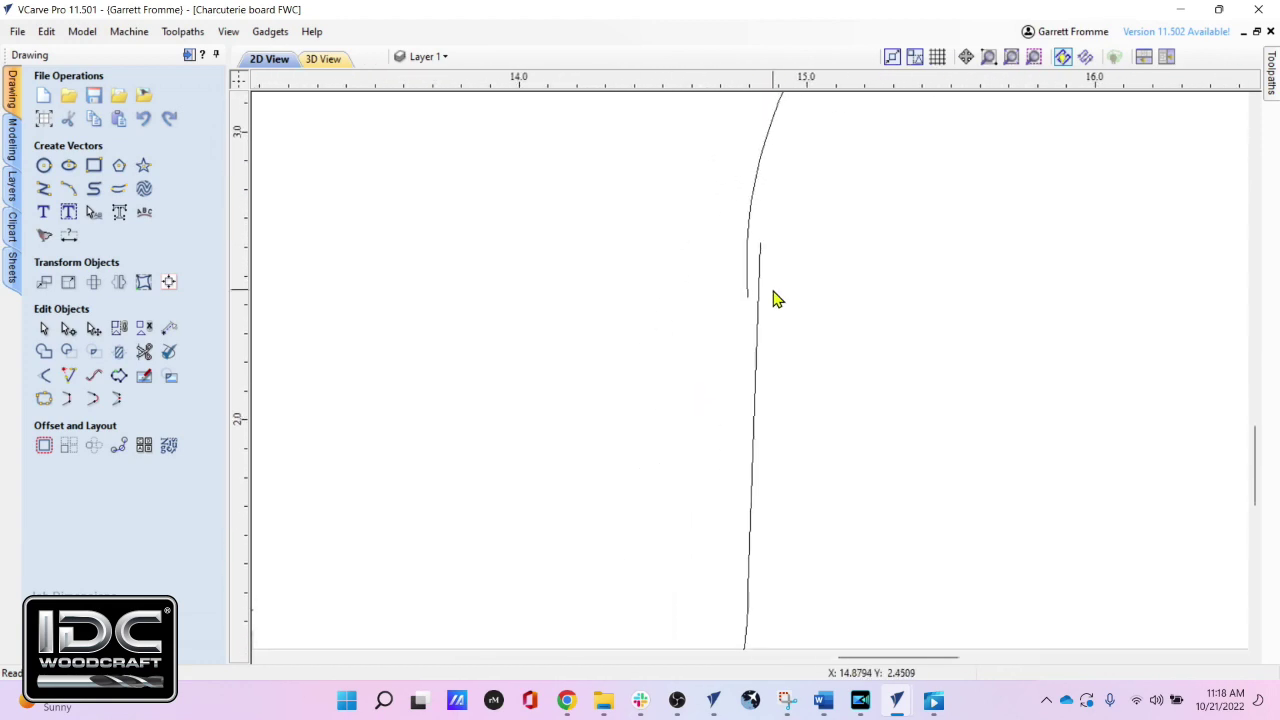
scroll(786, 343, "up", 2)
left_click_drag(786, 325, 700, 361)
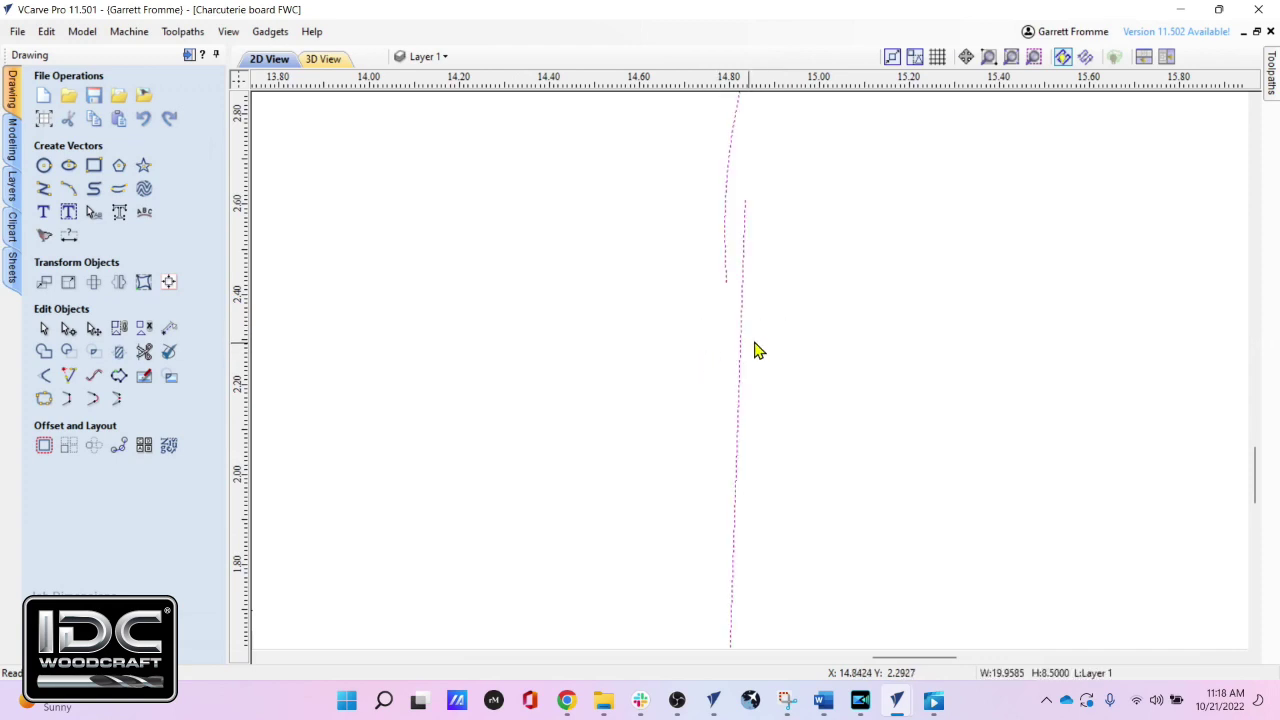
left_click(811, 331)
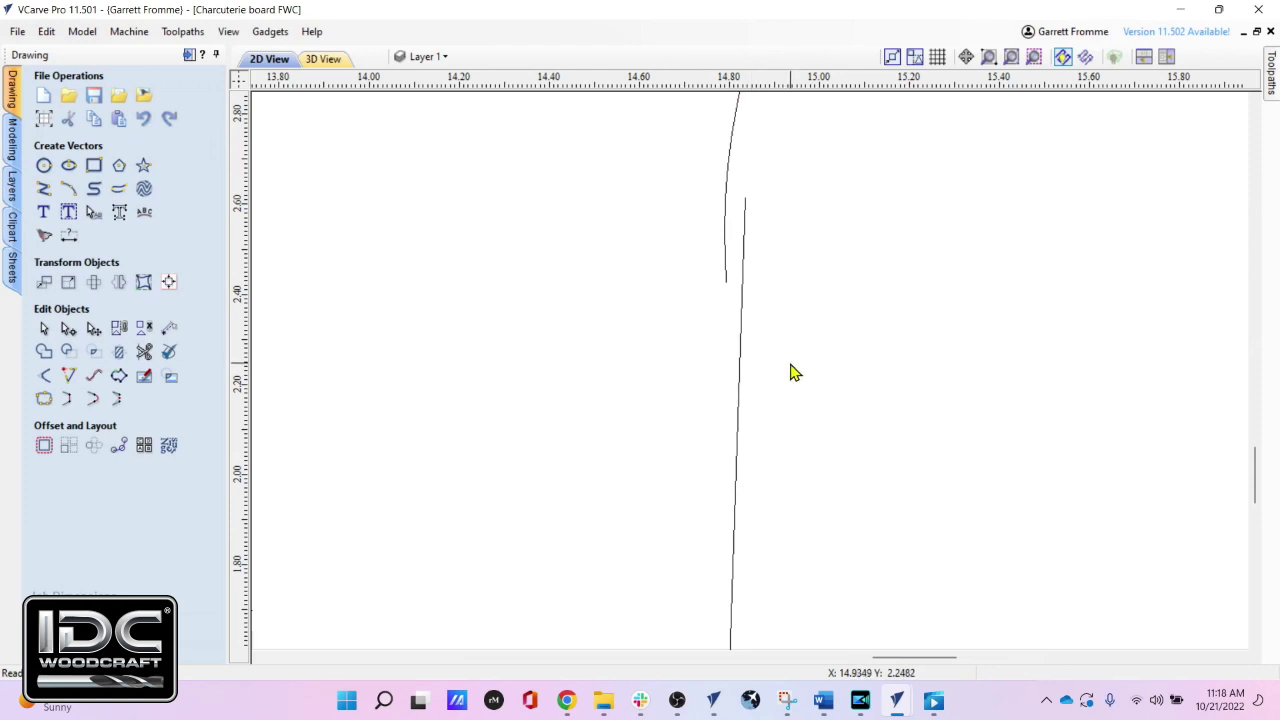
left_click_drag(790, 363, 672, 404)
left_click_drag(672, 404, 672, 404)
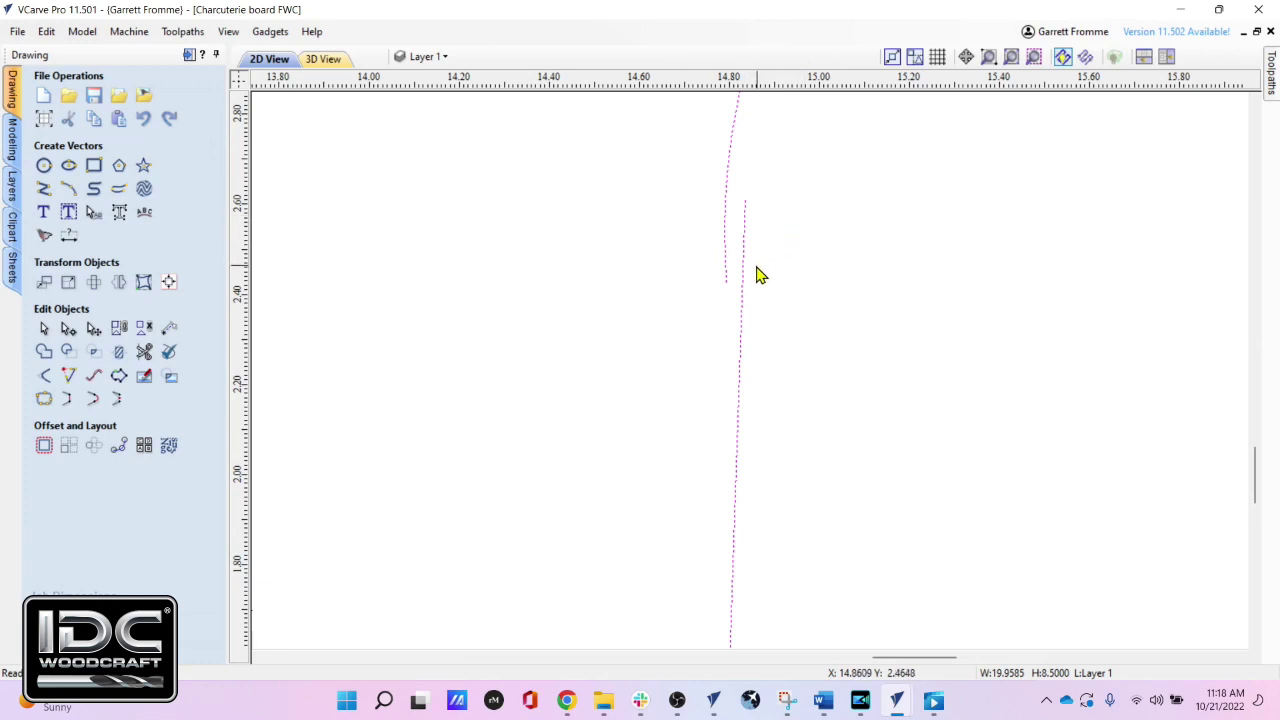
Move the straight edge's upper end node directly below the handle curve's end and join the outline's open ends
key("n")
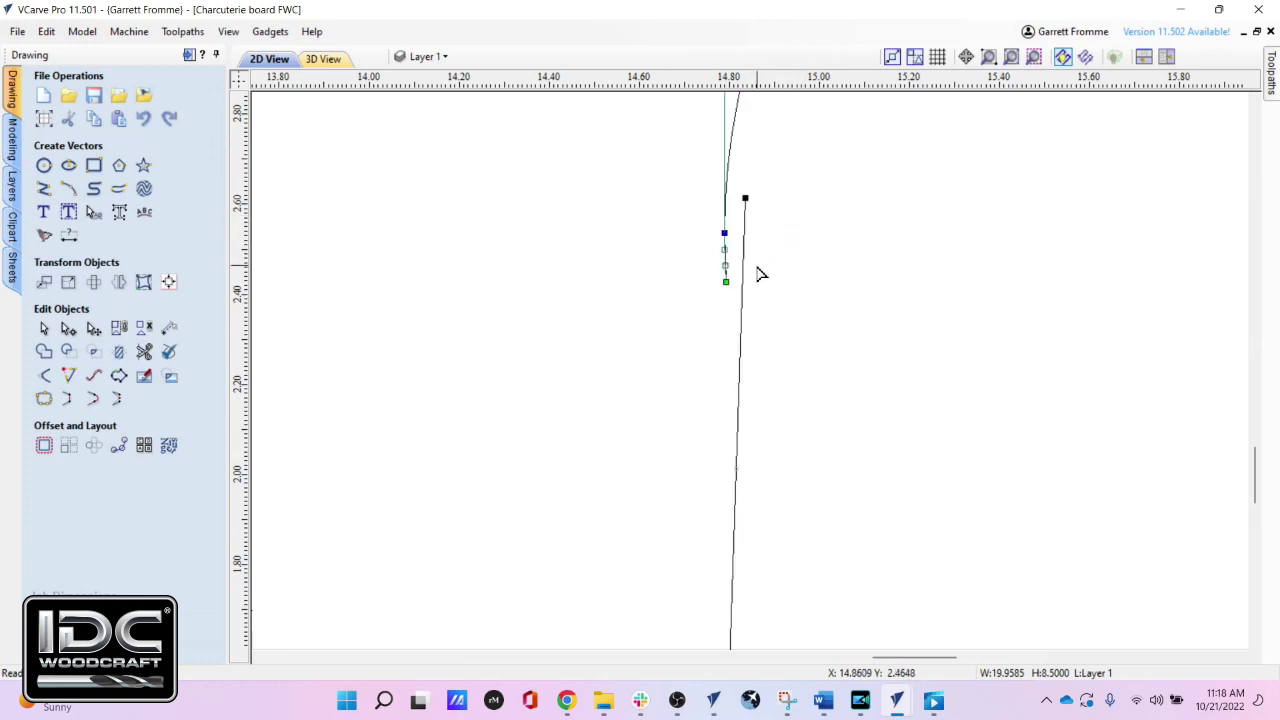
left_click_drag(745, 195, 726, 314)
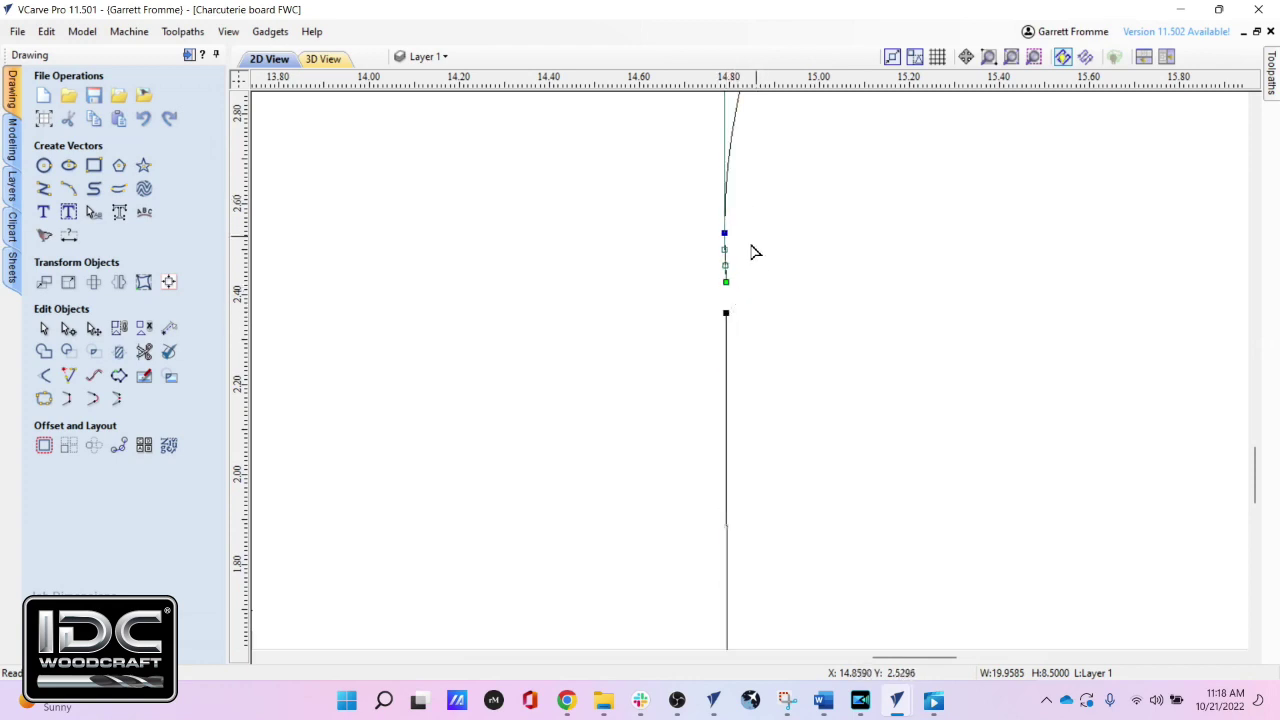
left_click_drag(706, 334, 759, 227)
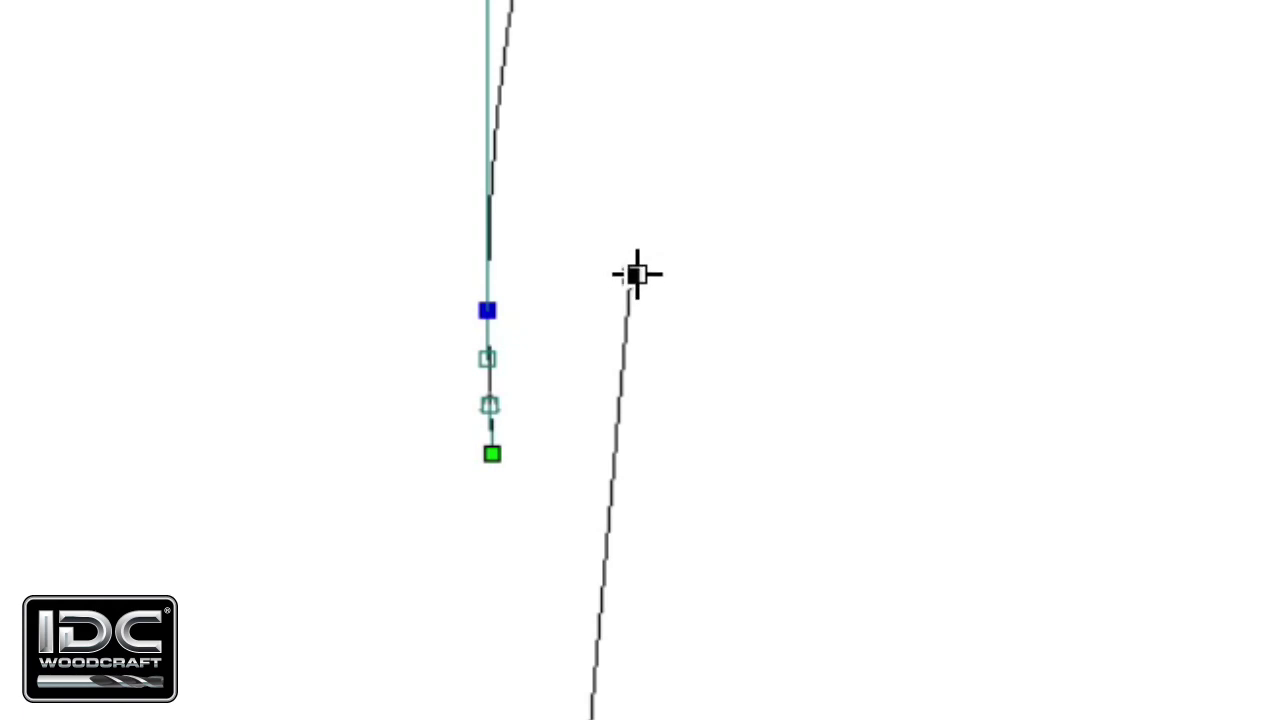
left_click_drag(637, 274, 628, 274)
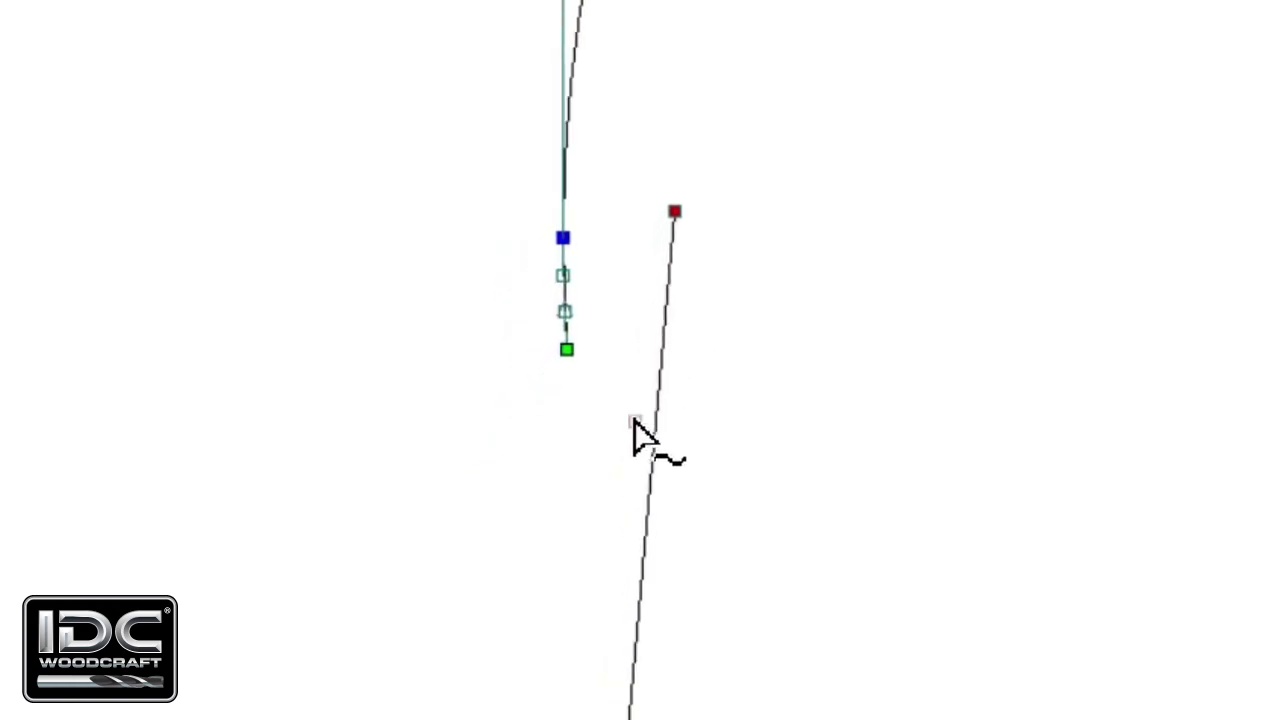
left_click_drag(590, 363, 591, 337)
scroll(555, 345, "up", 3)
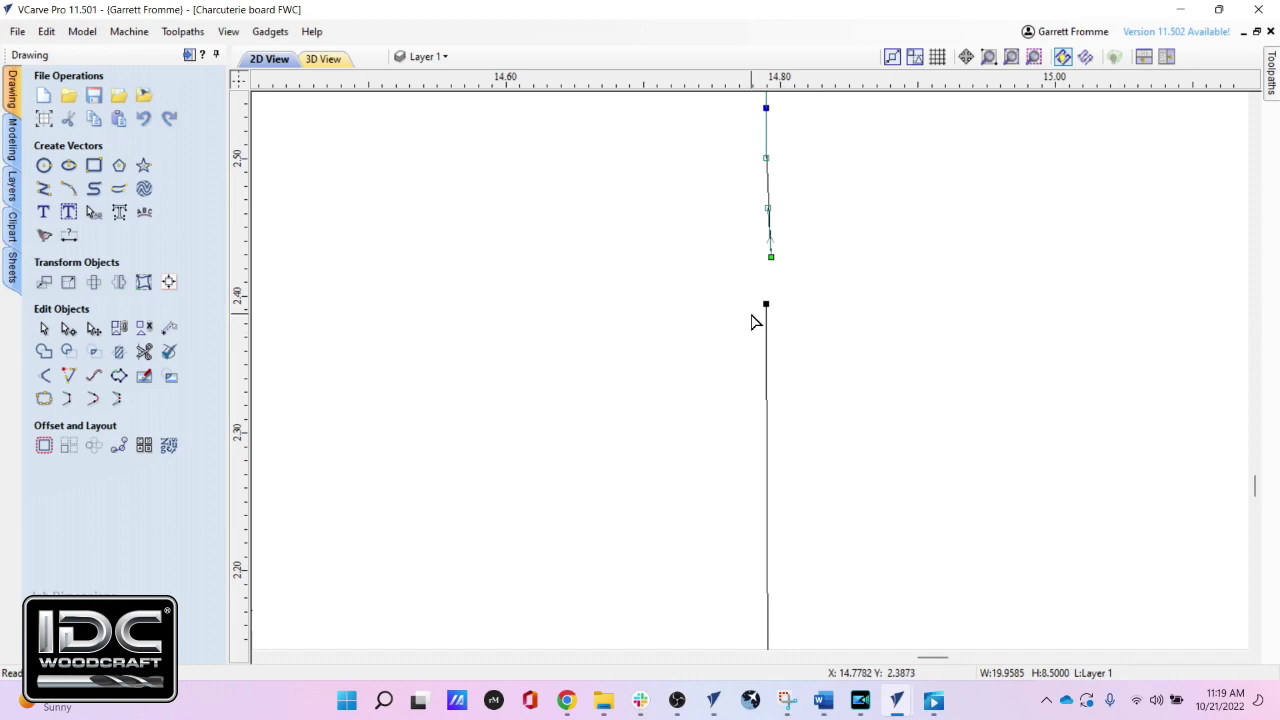
left_click(755, 322)
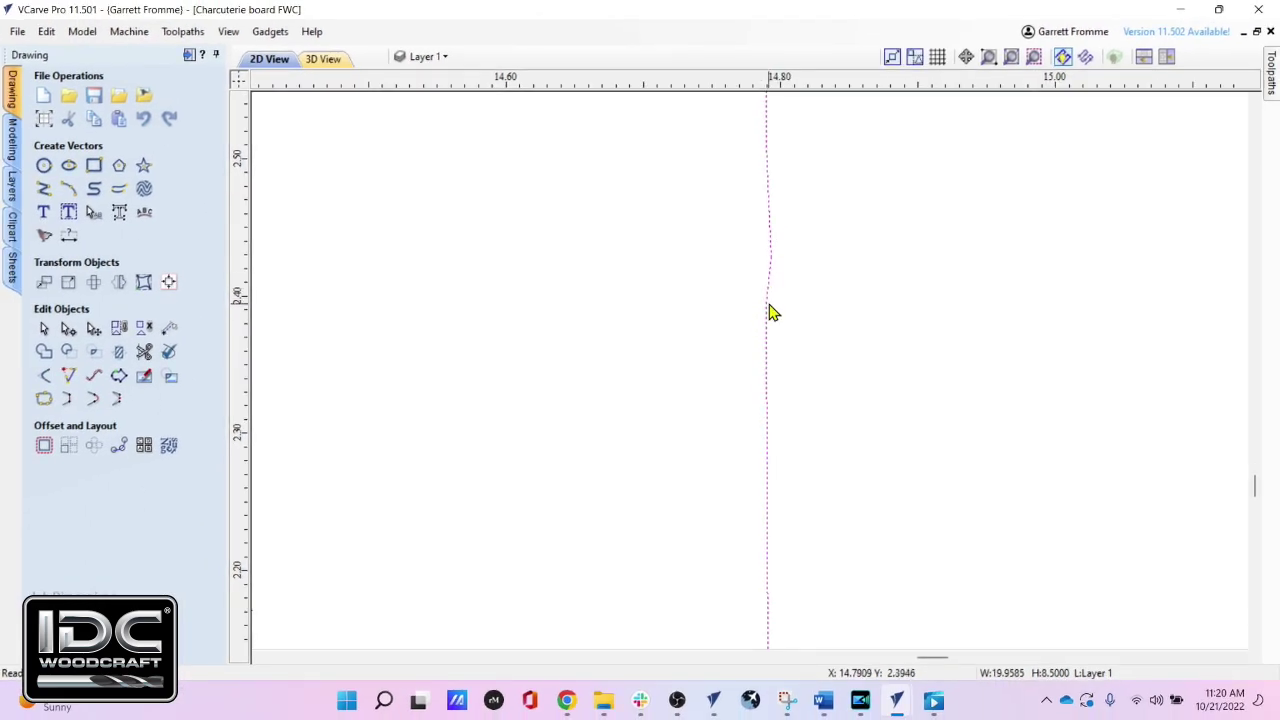
Delete the outline's kinked start node at the new join below the lower handle curve
key("n")
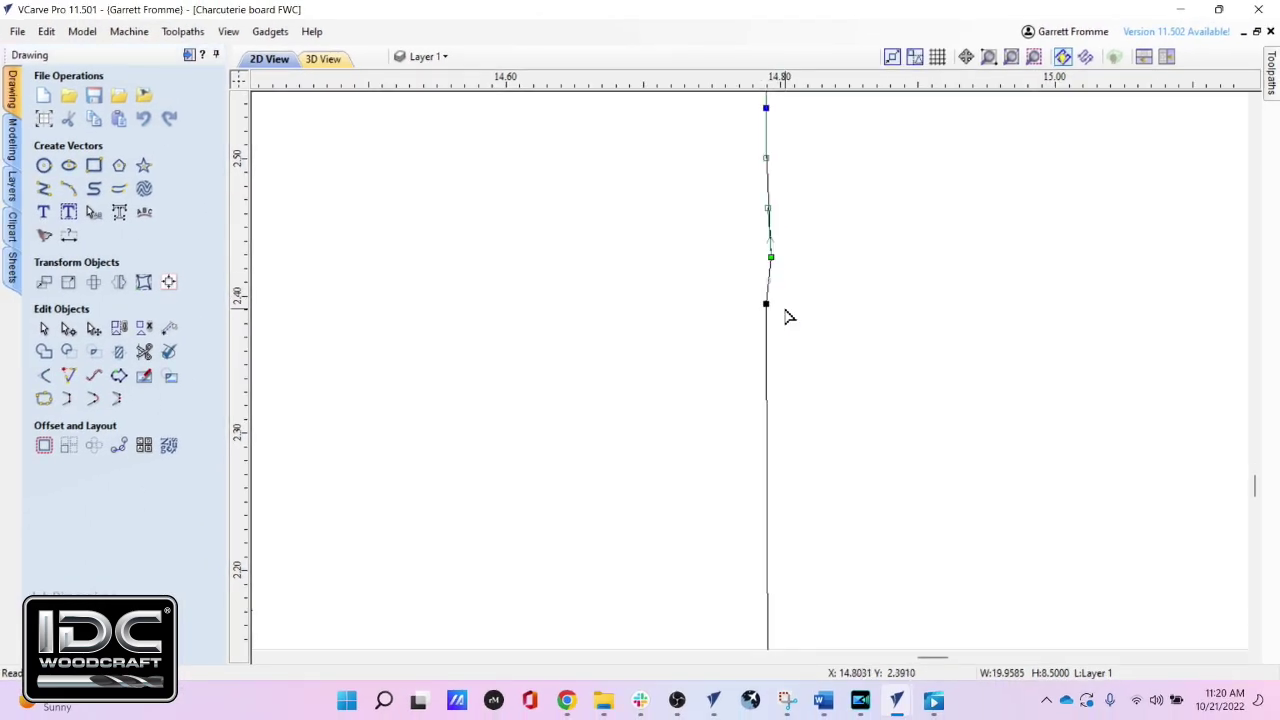
scroll(783, 313, "up", 2)
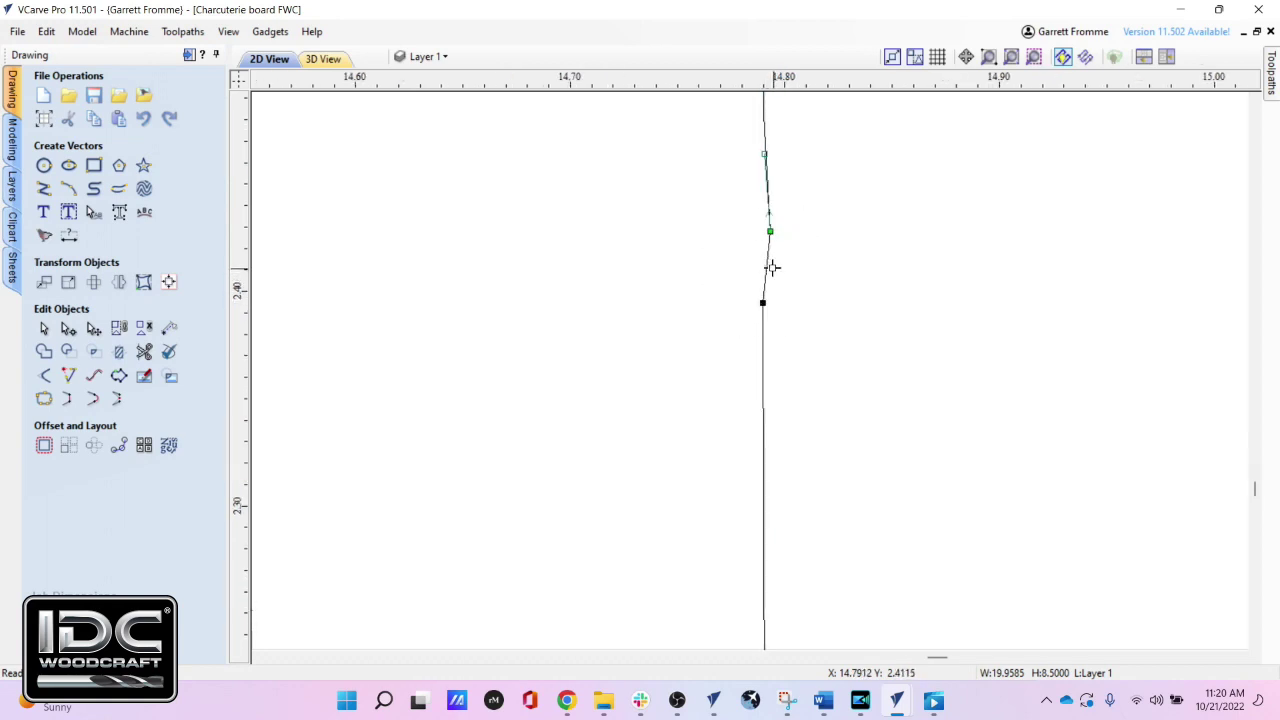
scroll(788, 264, "down", 2)
scroll(797, 244, "down", 5)
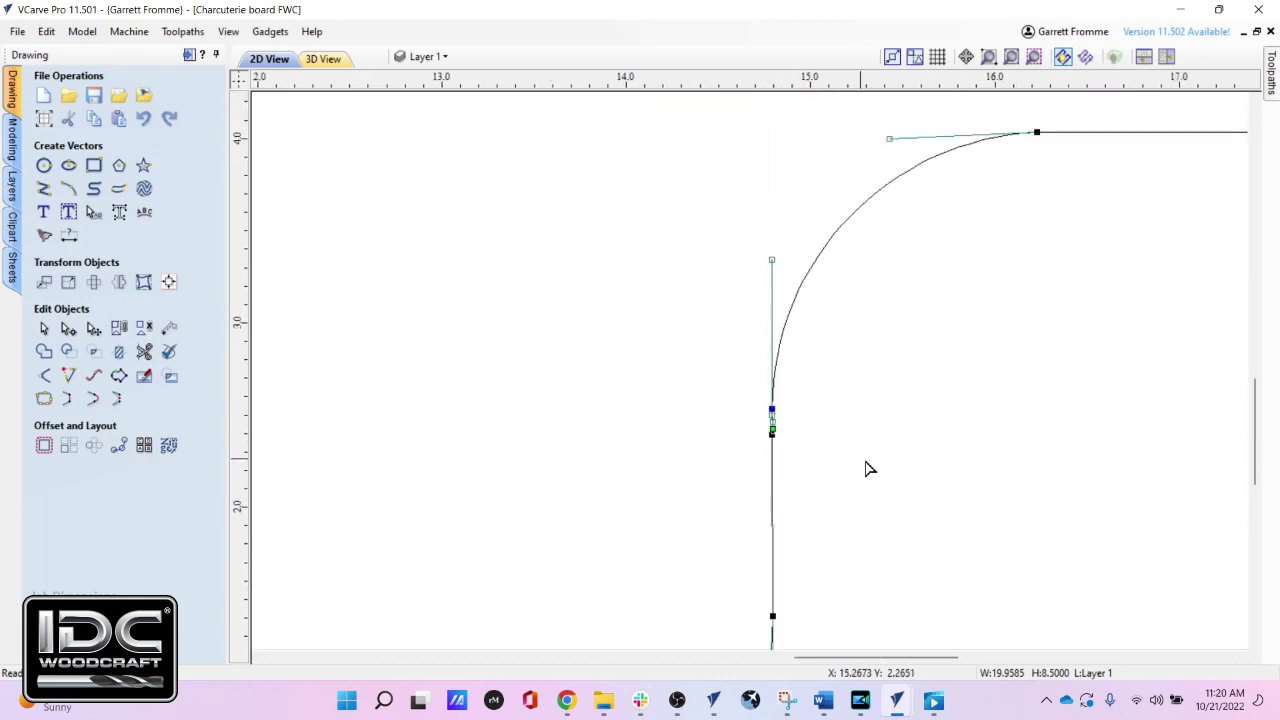
scroll(788, 449, "up", 2)
scroll(800, 440, "down", 7)
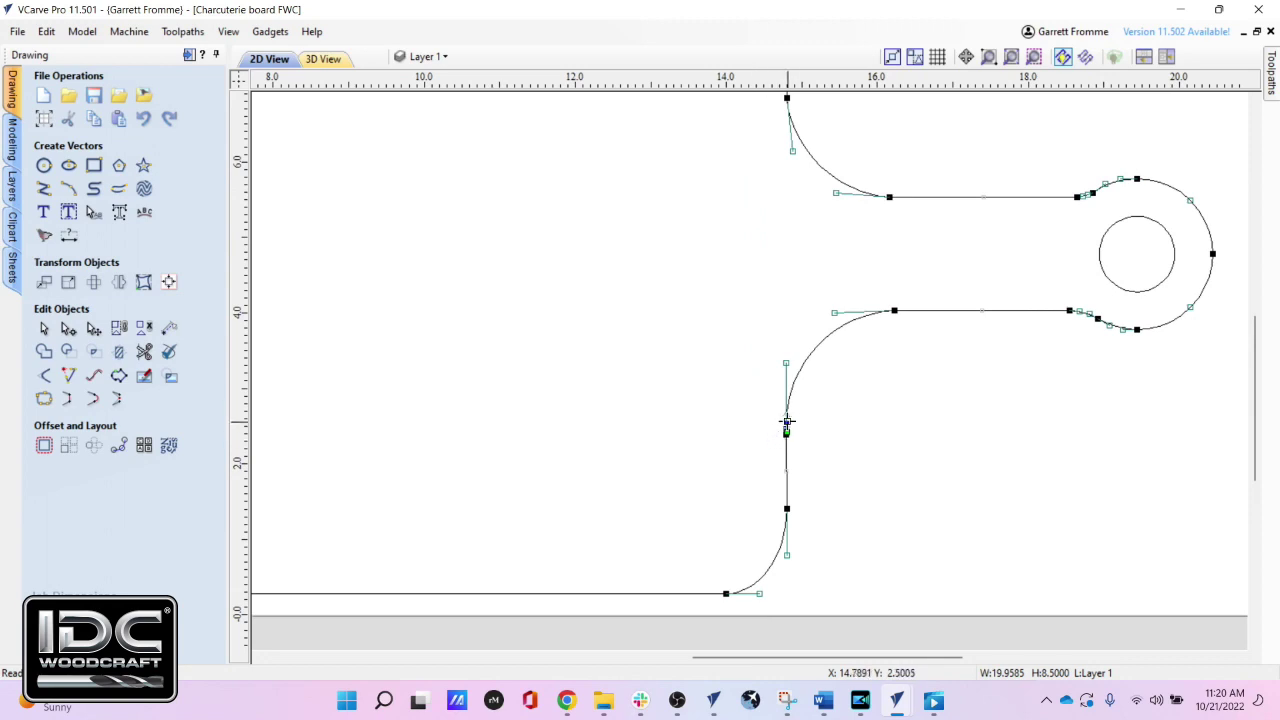
scroll(800, 470, "up", 10)
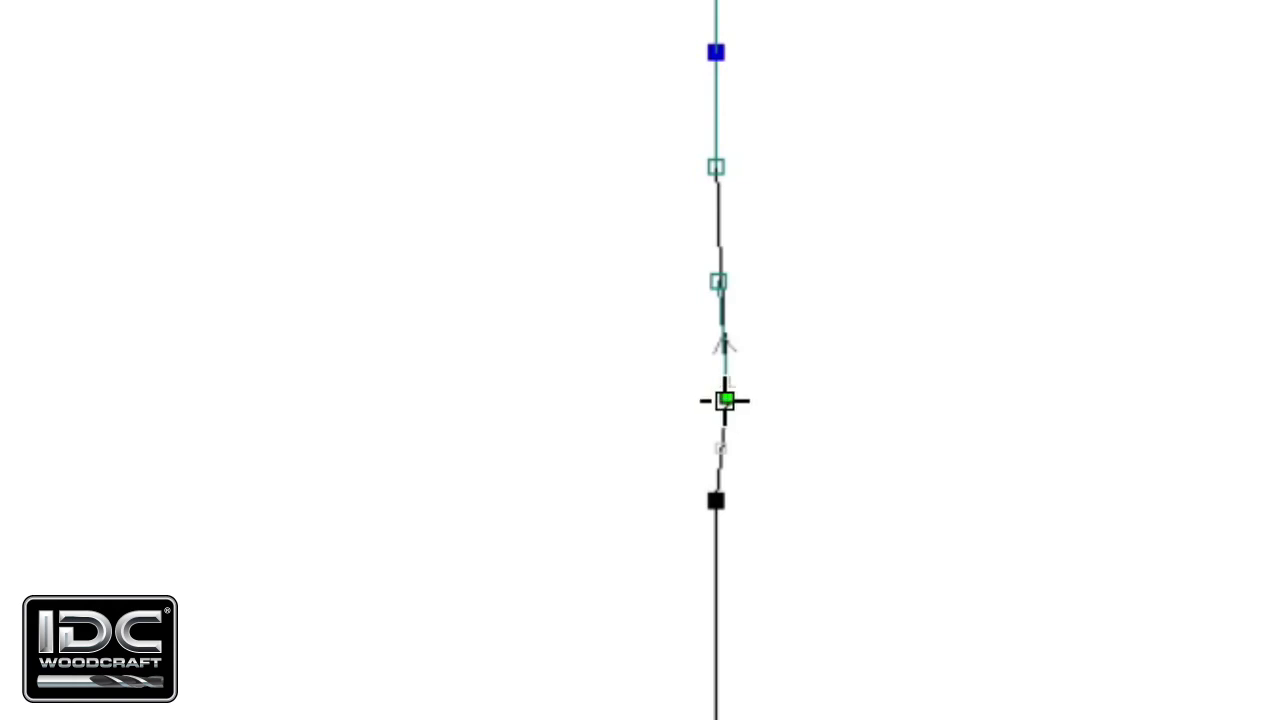
left_click_drag(725, 400, 727, 396)
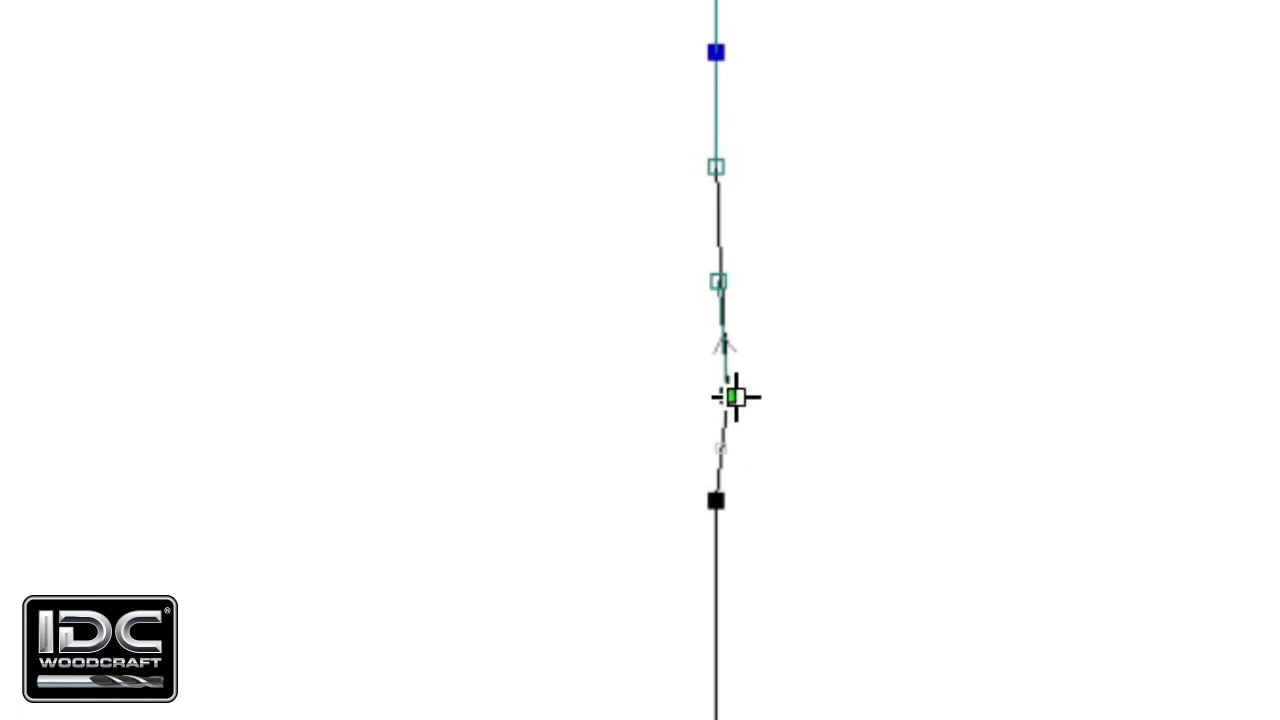
key("d")
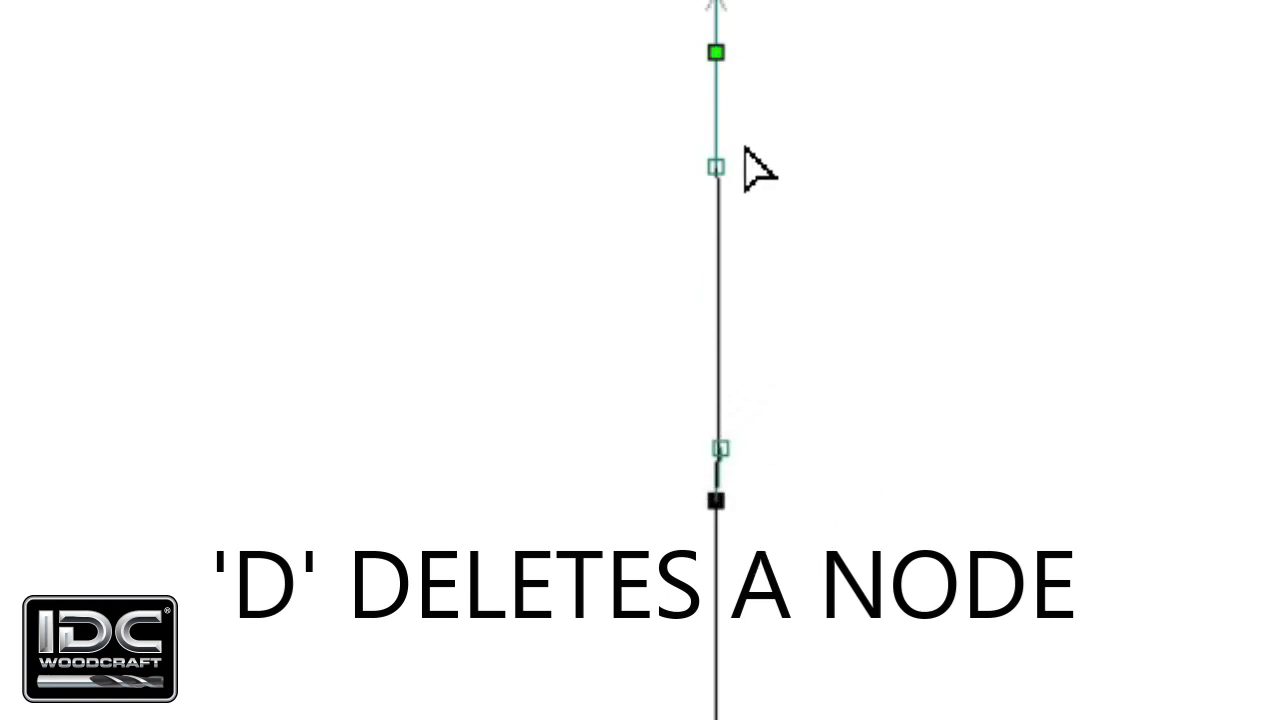
Delete the remaining extra node just below the start node to smooth the straight edge, and finish node editing
left_click(716, 64)
scroll(704, 114, "down", 5)
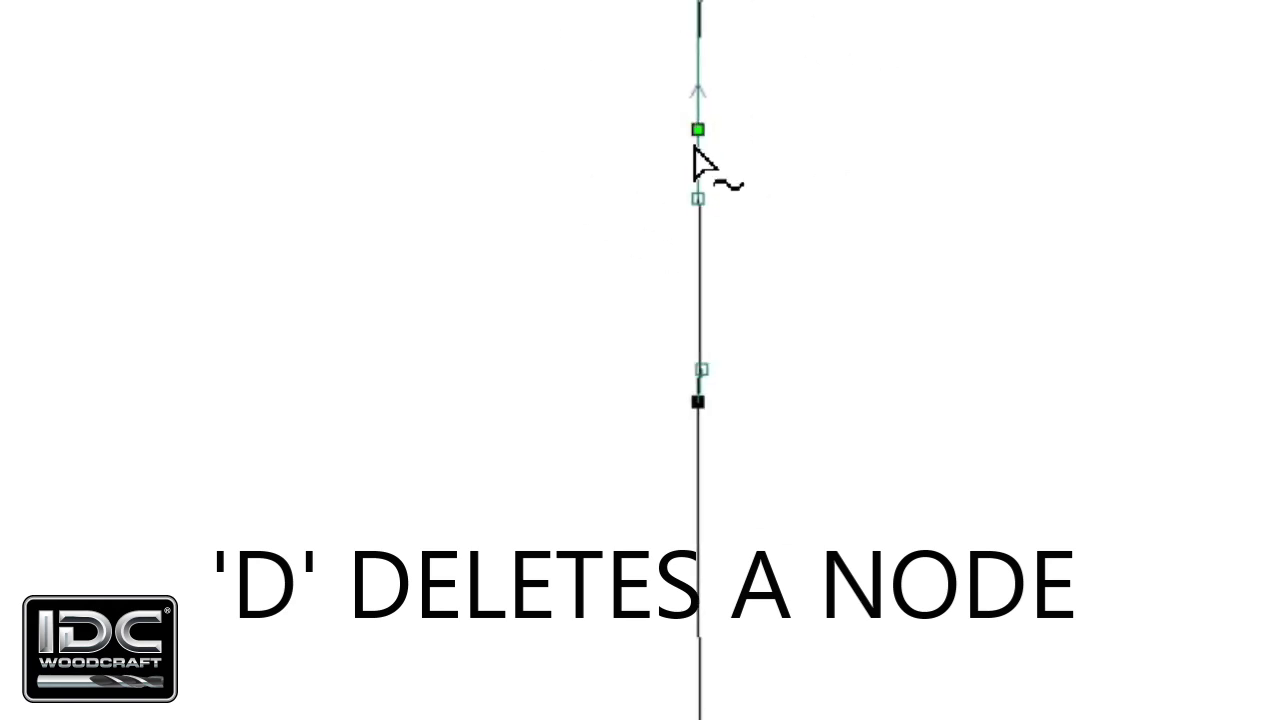
scroll(910, 405, "down", 3)
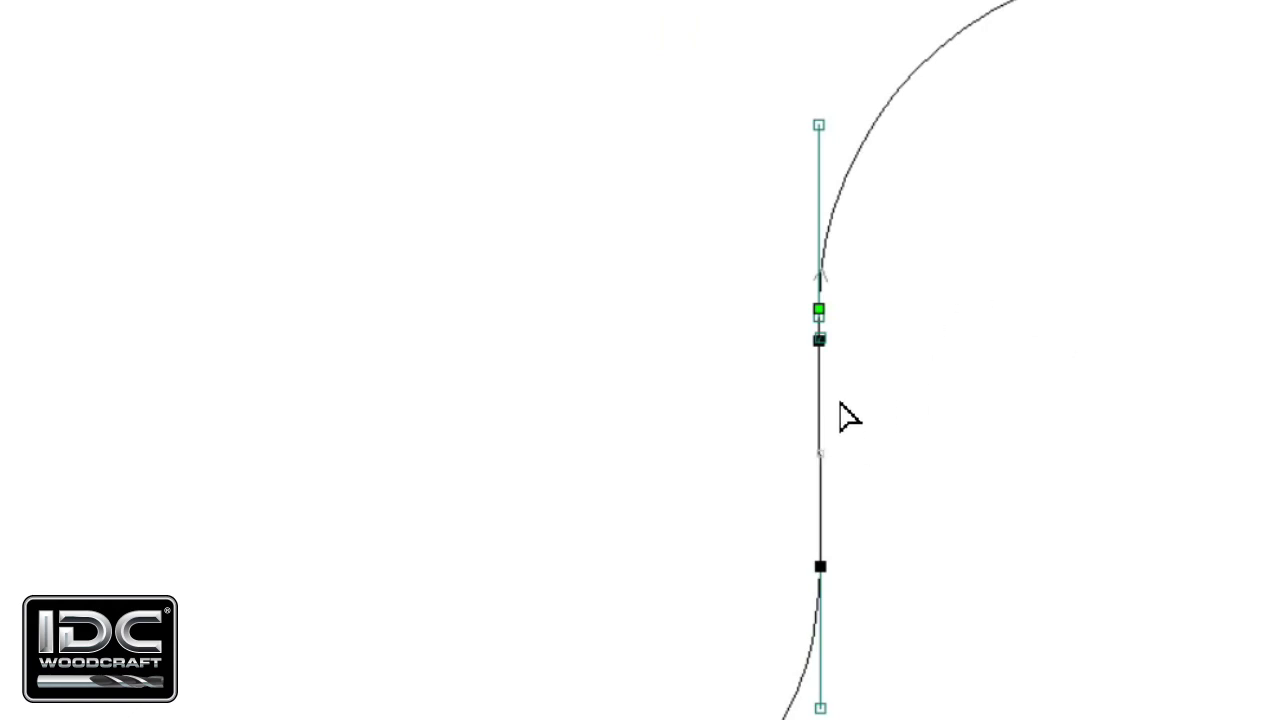
scroll(817, 361, "up", 5)
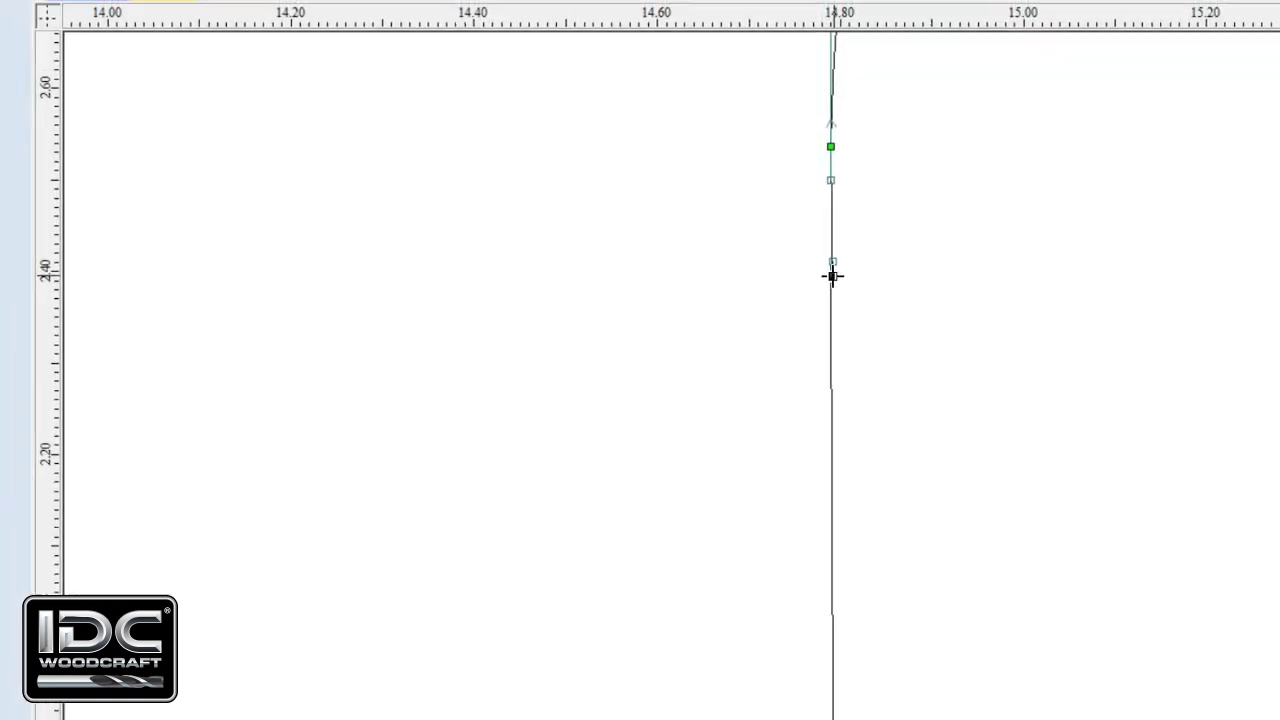
scroll(832, 276, "down", 6)
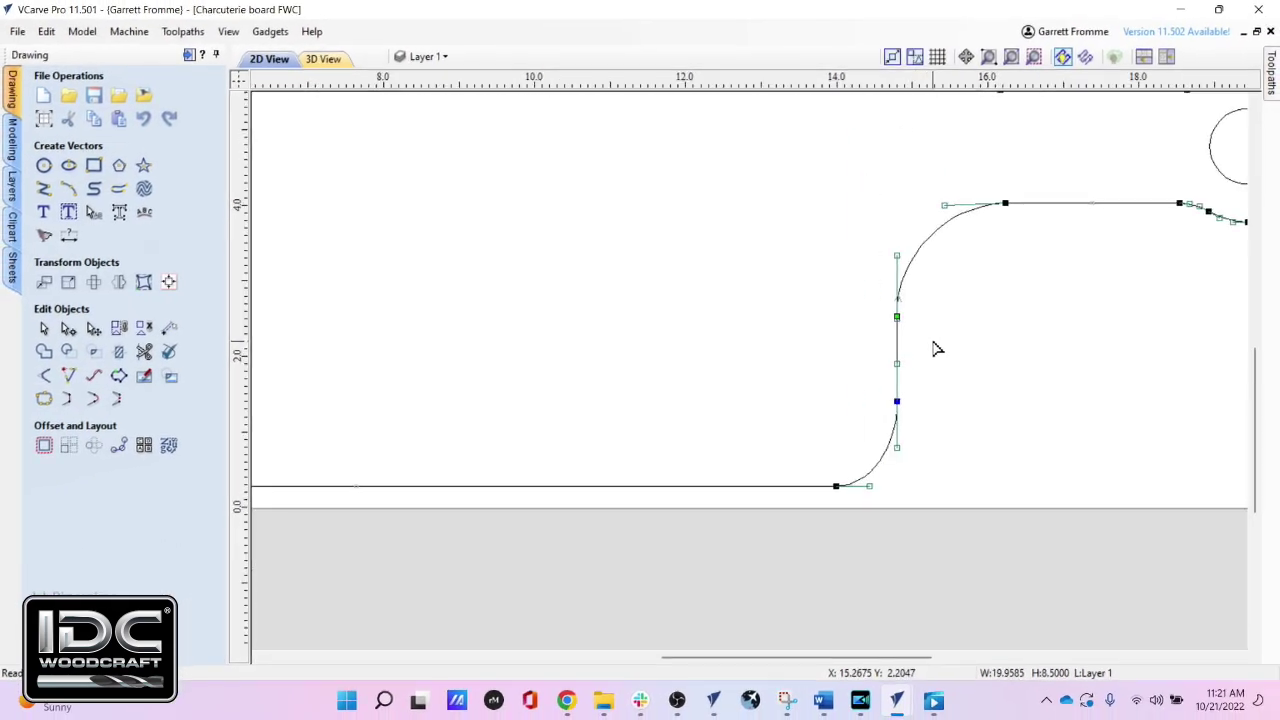
scroll(866, 349, "up", 1)
scroll(757, 337, "down", 2)
scroll(757, 337, "up", 4)
scroll(757, 337, "down", 5)
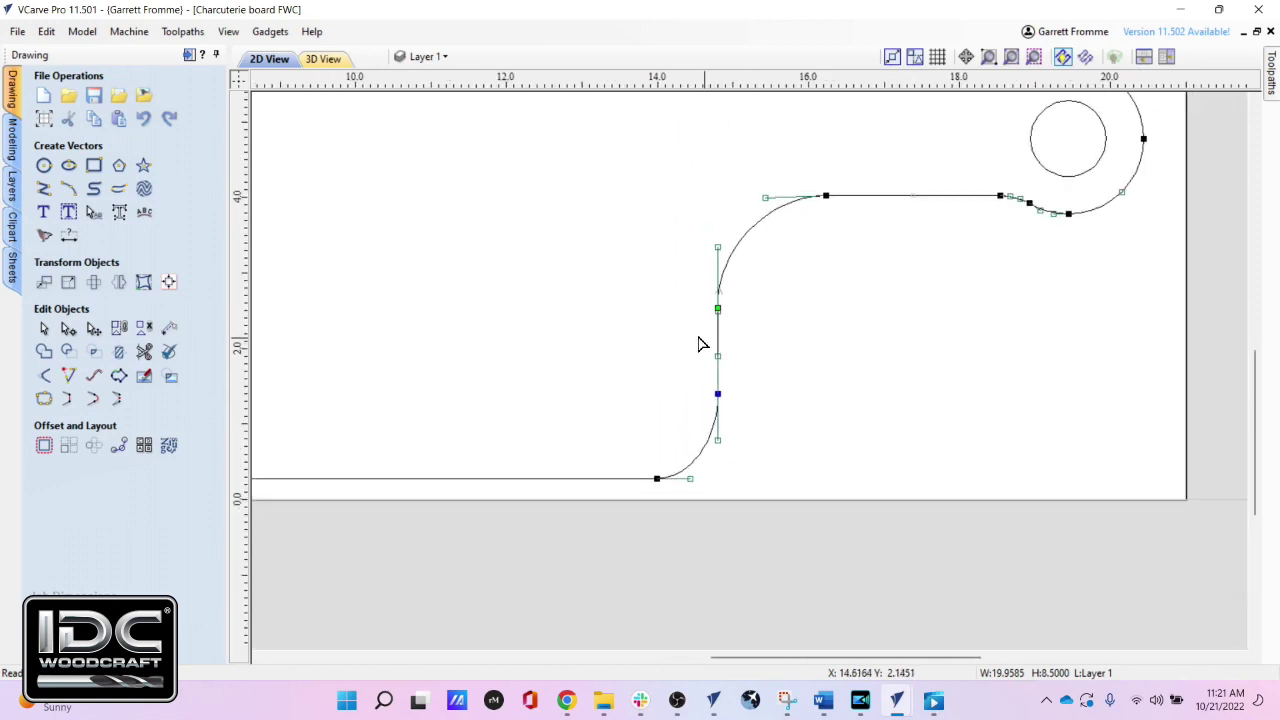
middle_click_drag(714, 337, 784, 402)
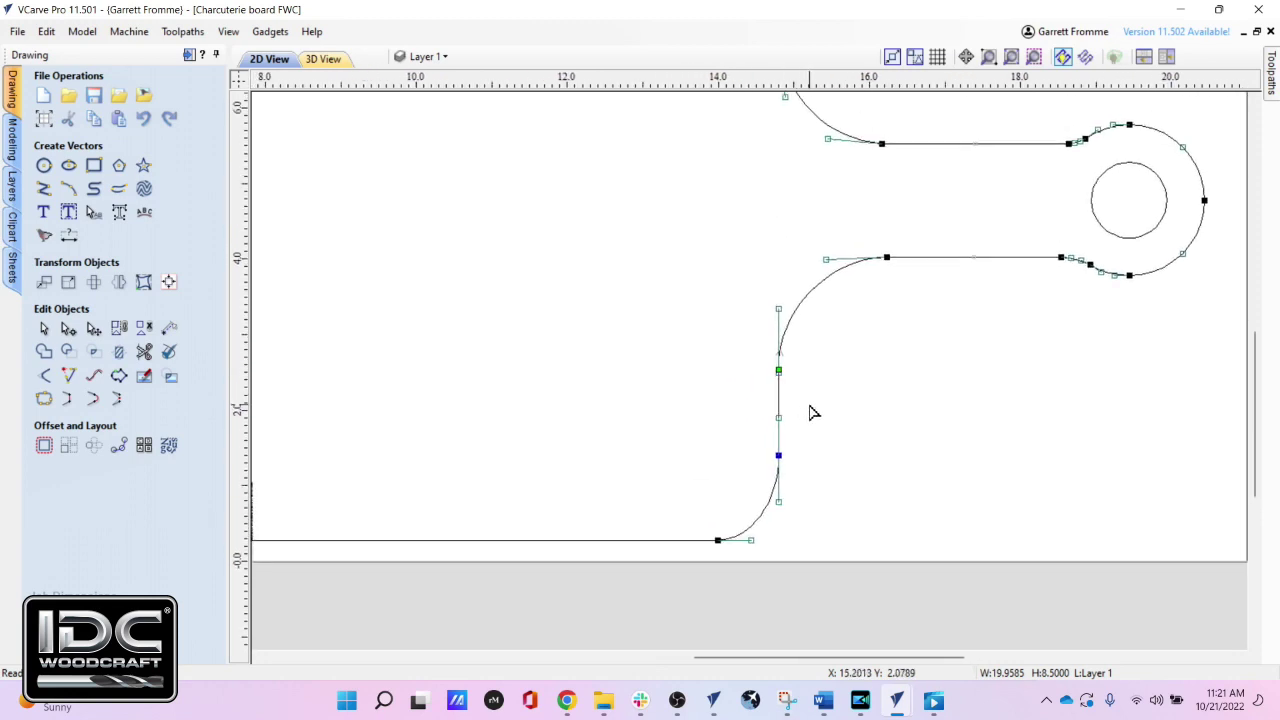
key("n")
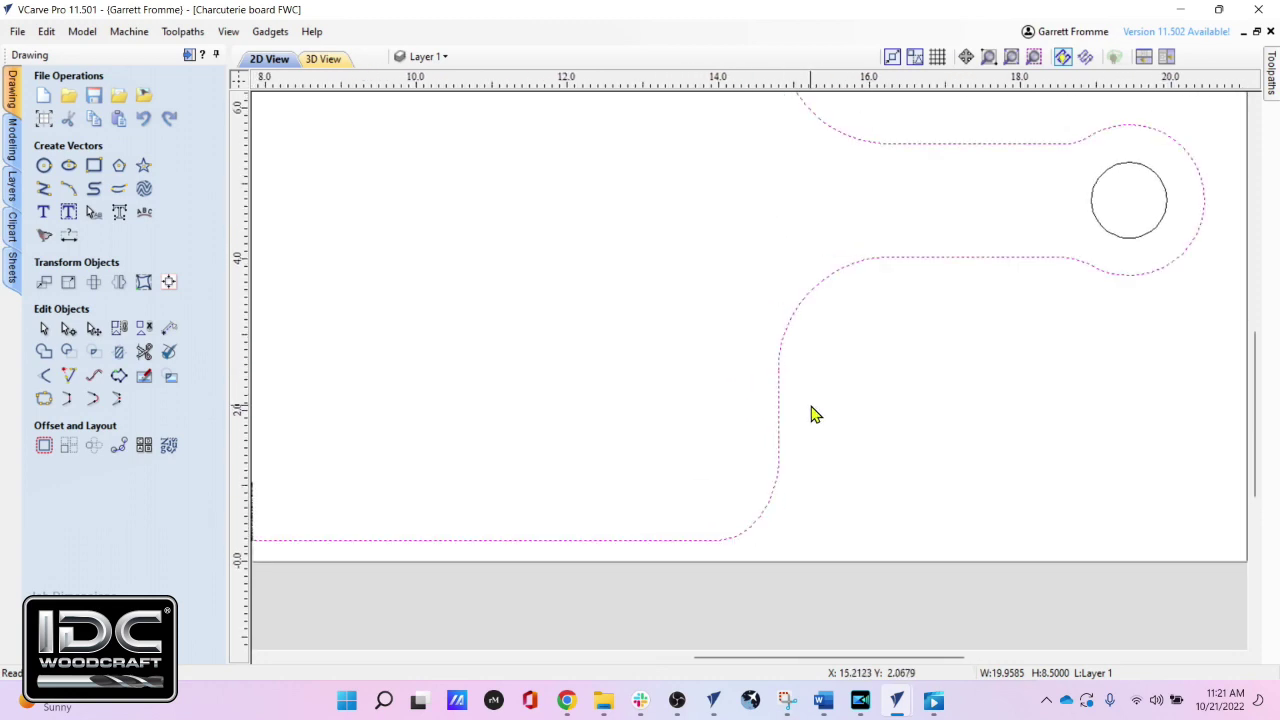
Switch to the toolpath layout to review the profile toolpaths and deselect the board outline
left_click(189, 56)
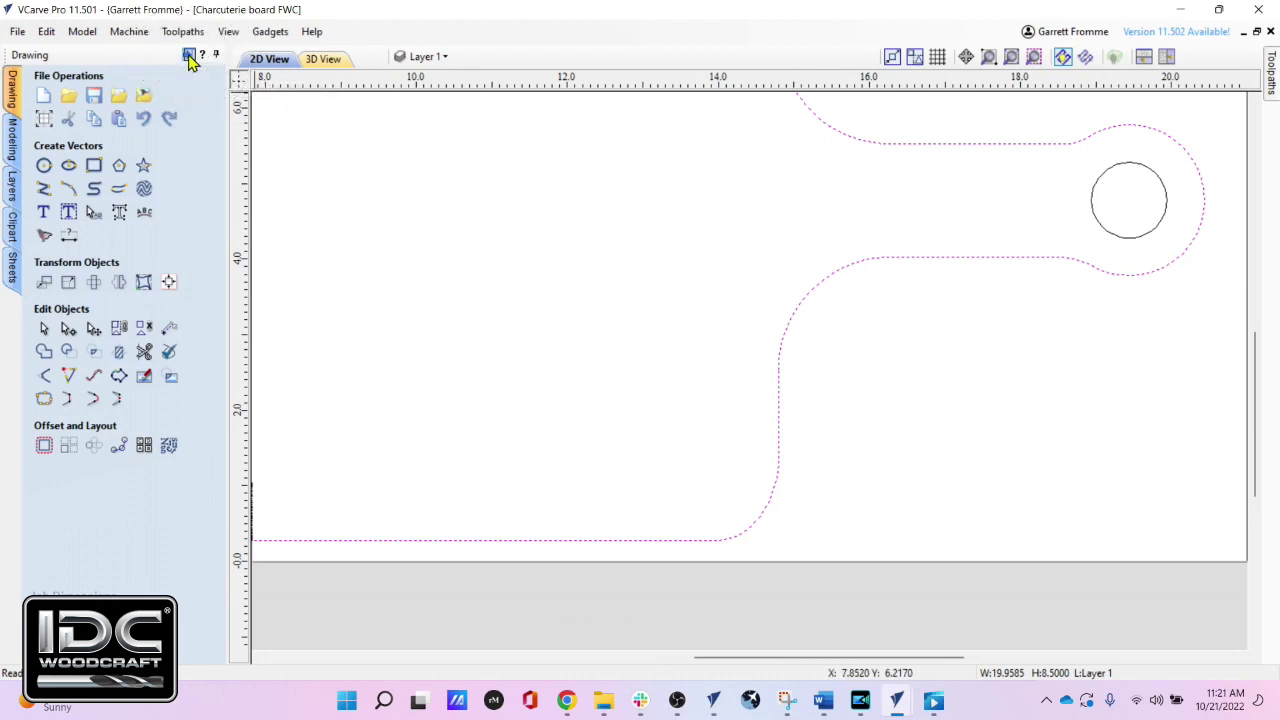
left_click(189, 56)
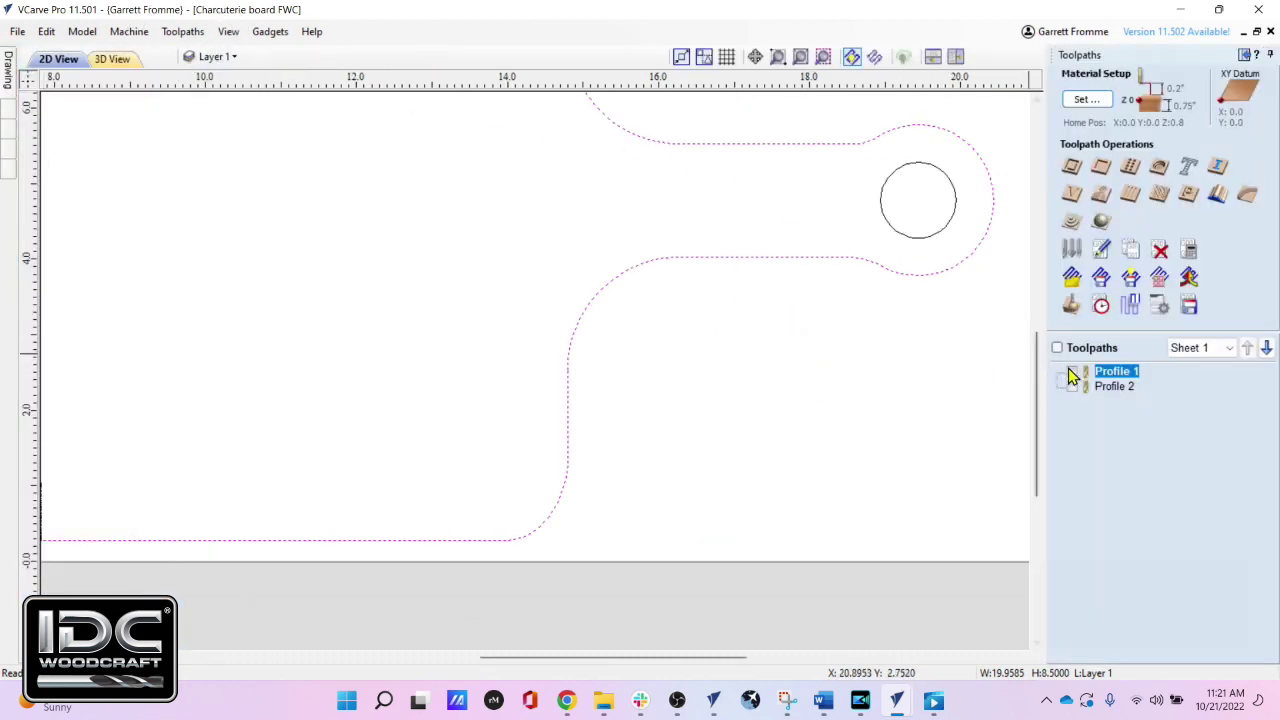
left_click(1118, 383)
left_click(1118, 383)
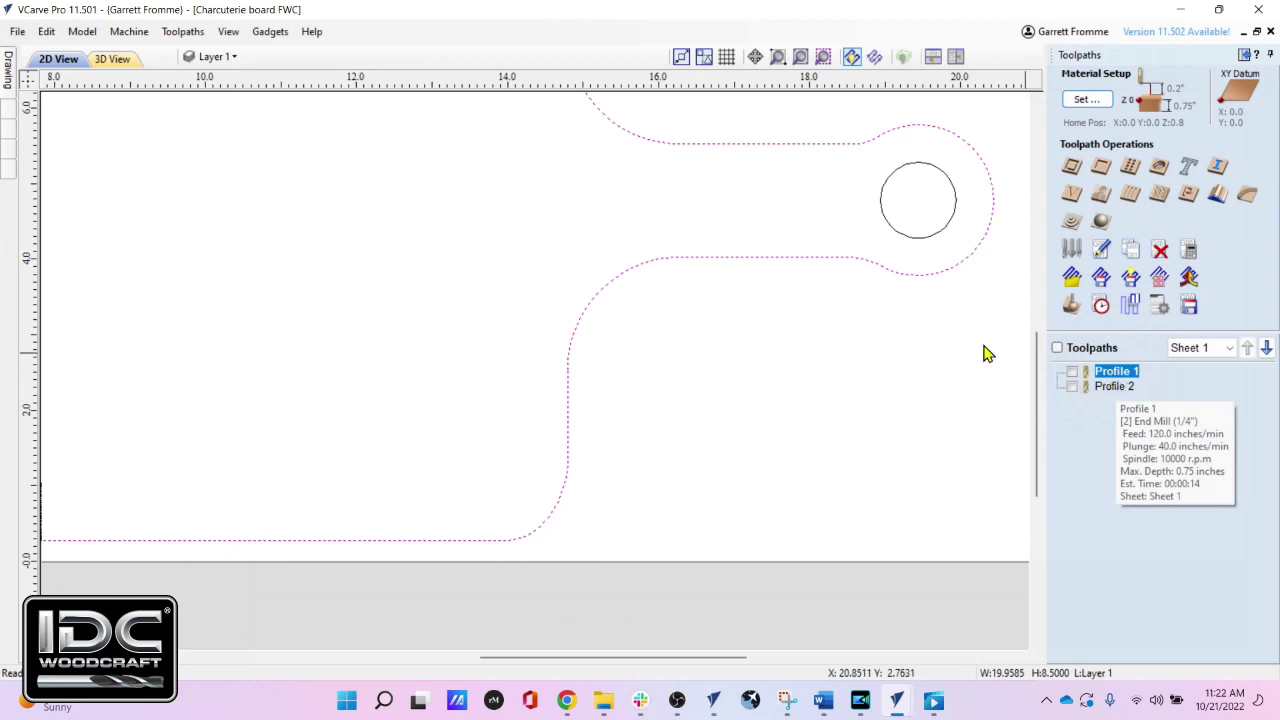
scroll(631, 306, "down", 2)
left_click(650, 385)
scroll(700, 392, "up", 1)
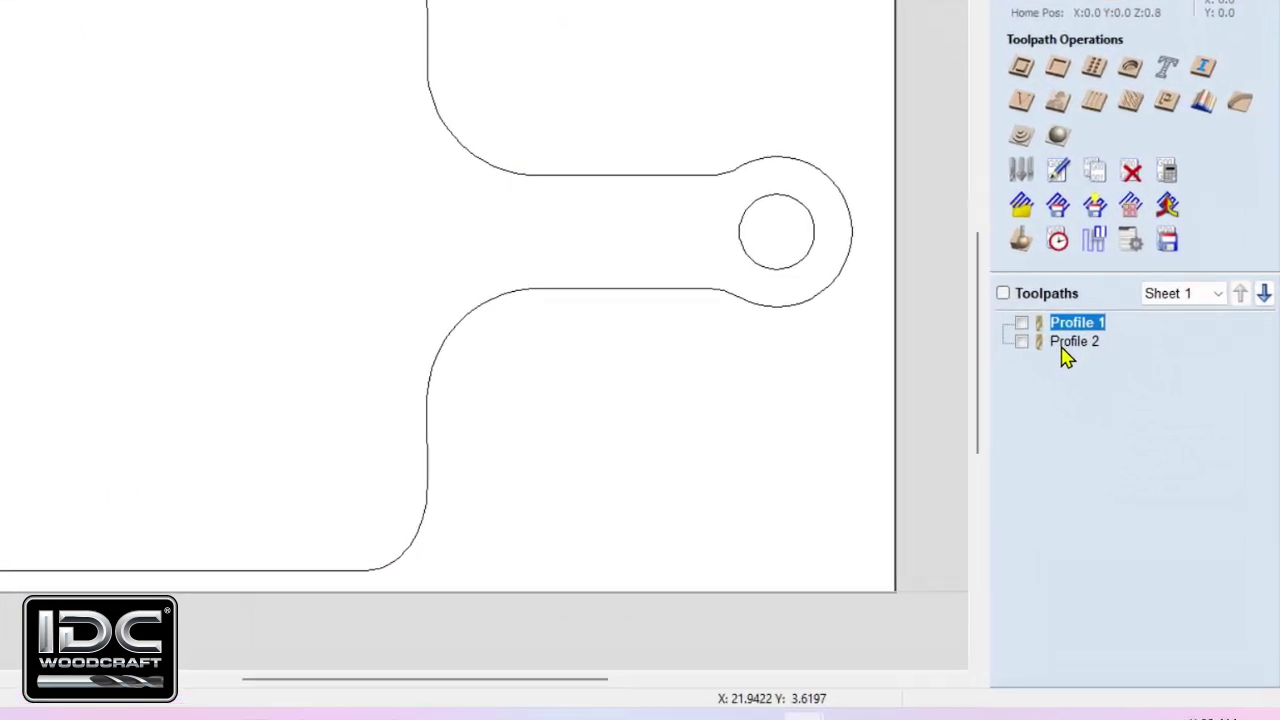
Delete the Profile 2 toolpath
left_click(1105, 390)
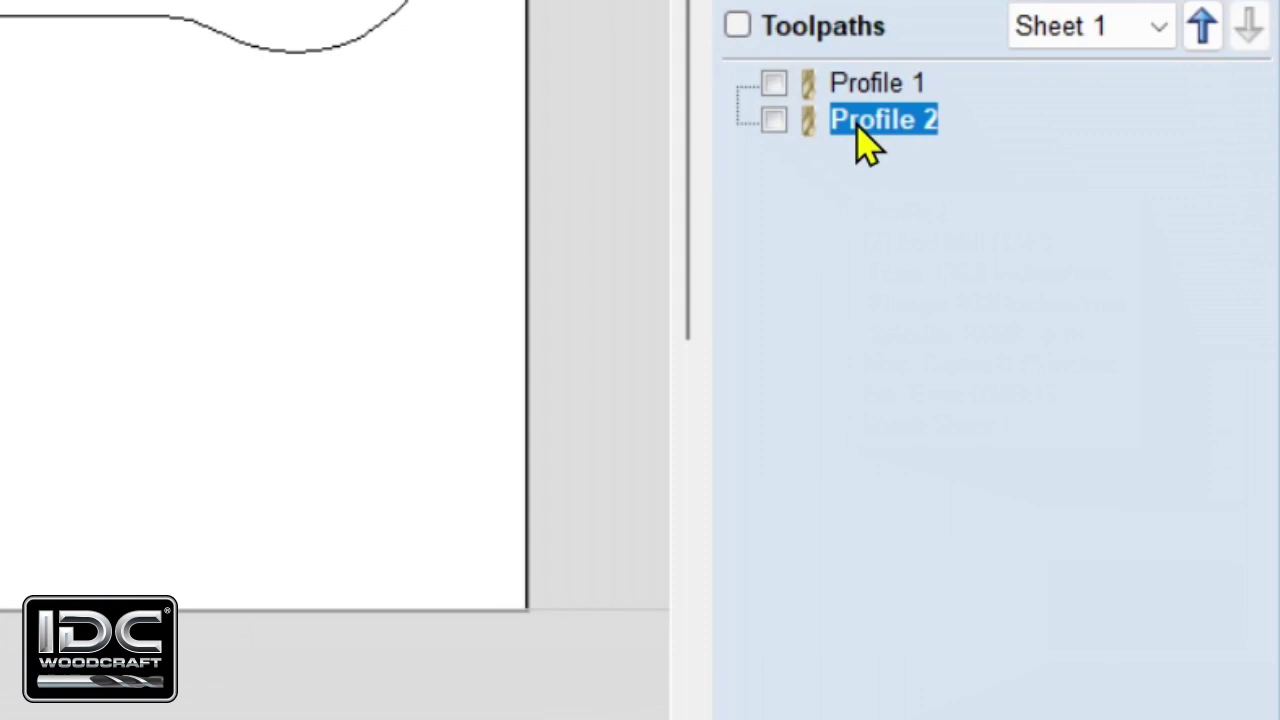
right_click(866, 145)
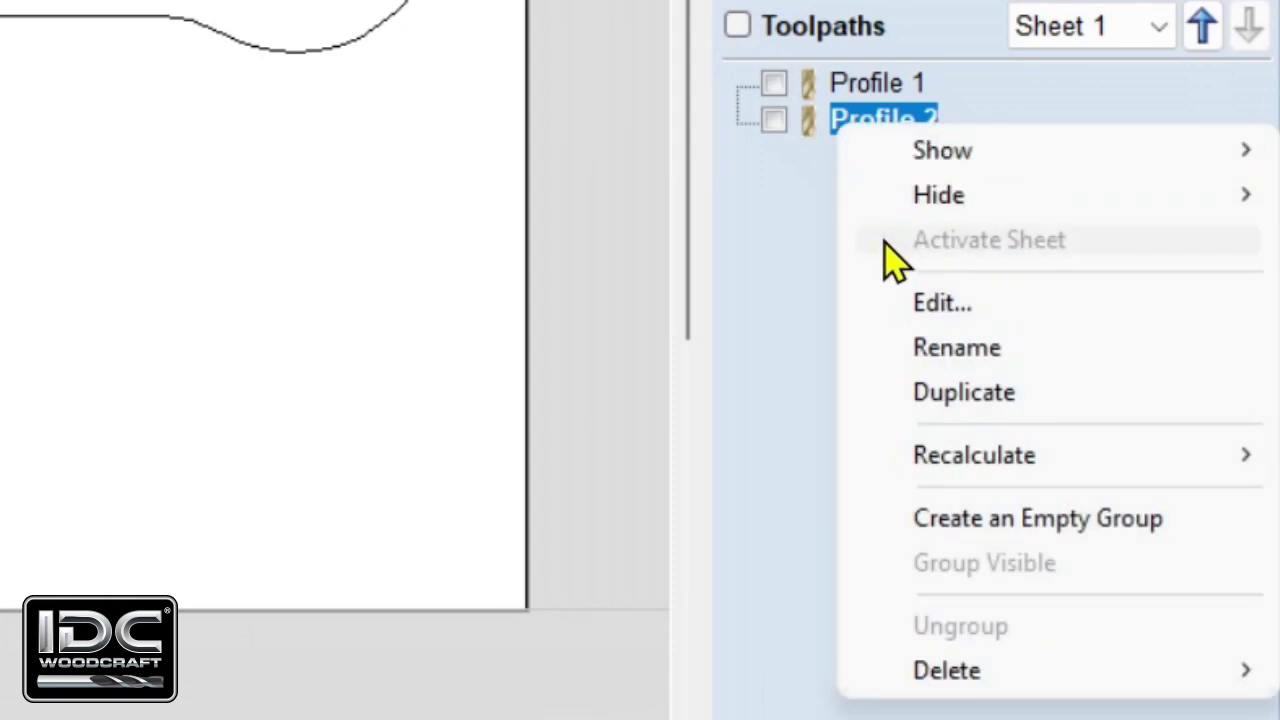
mouse_move(920, 678)
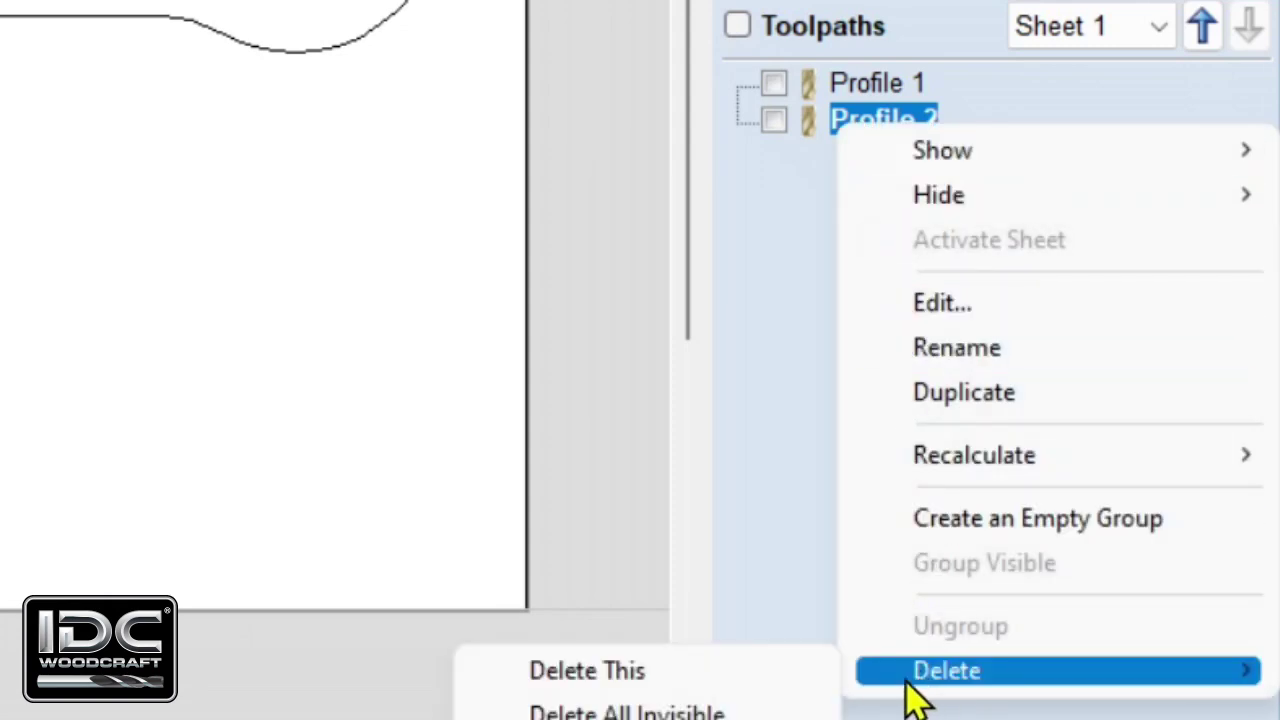
left_click(705, 690)
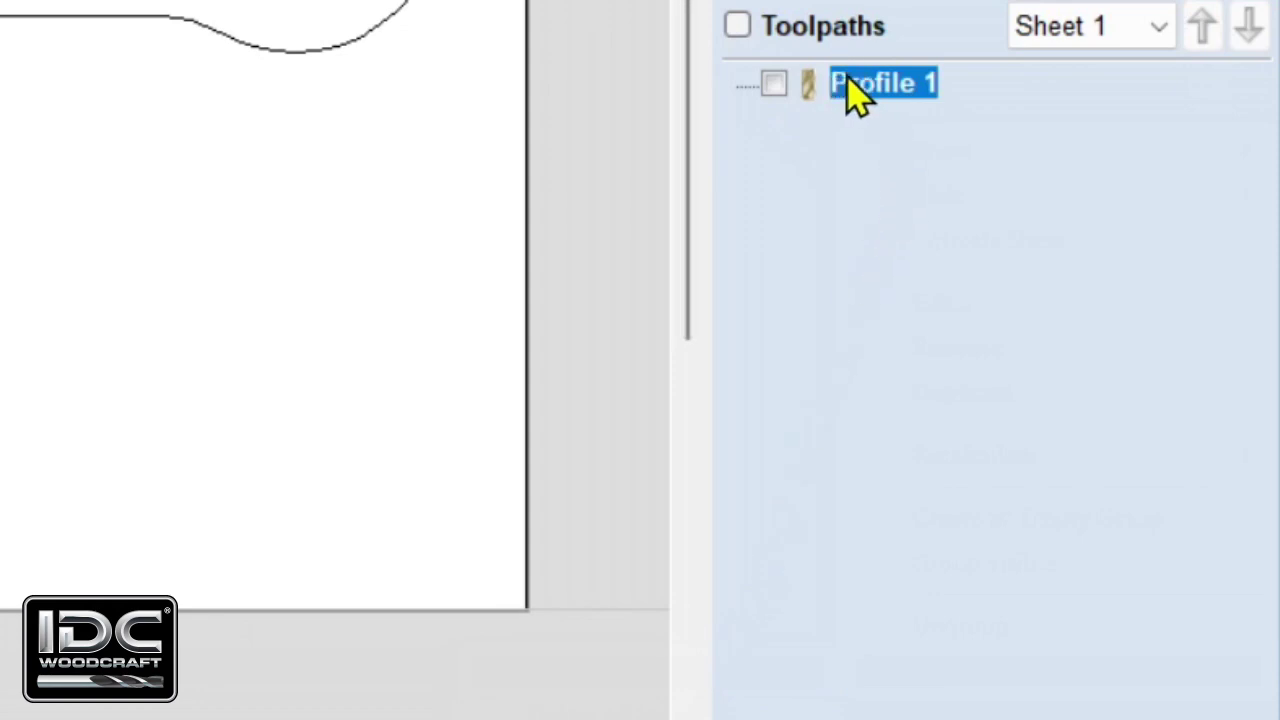
Open the Profile 1 toolpath for editing and select the board outline together with the handle hole
mouse_move(878, 88)
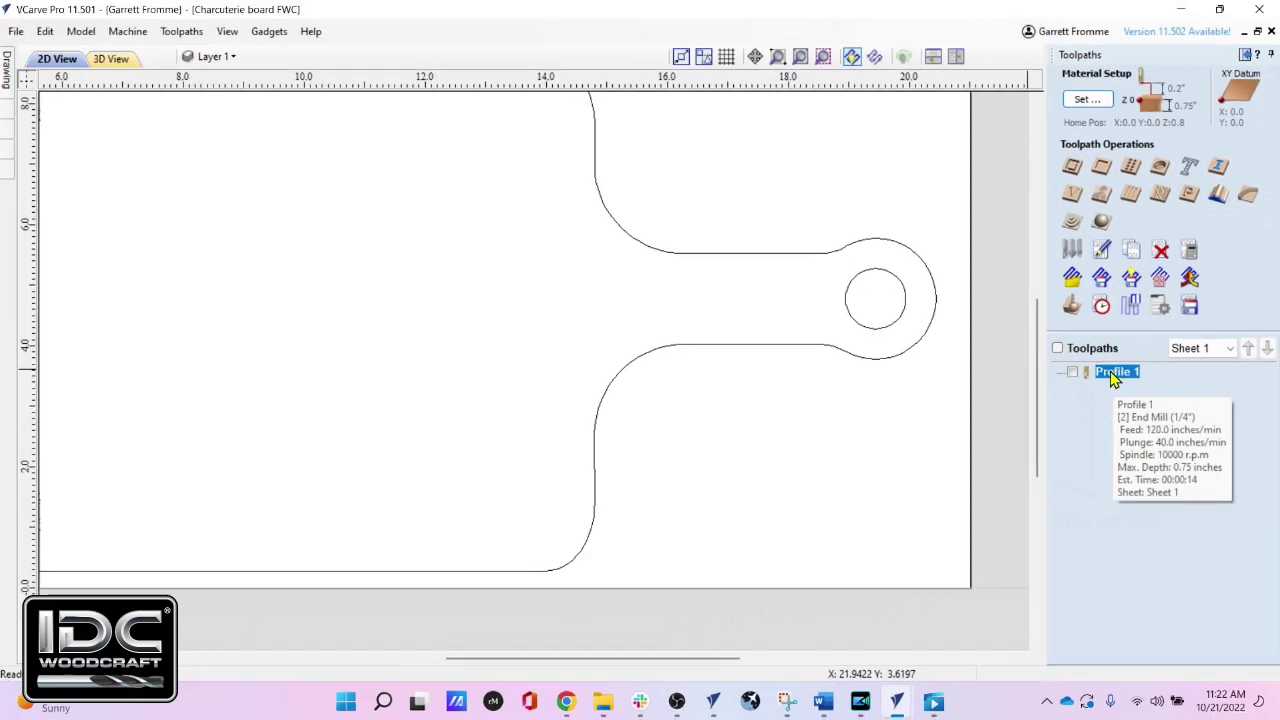
double_click(1108, 372)
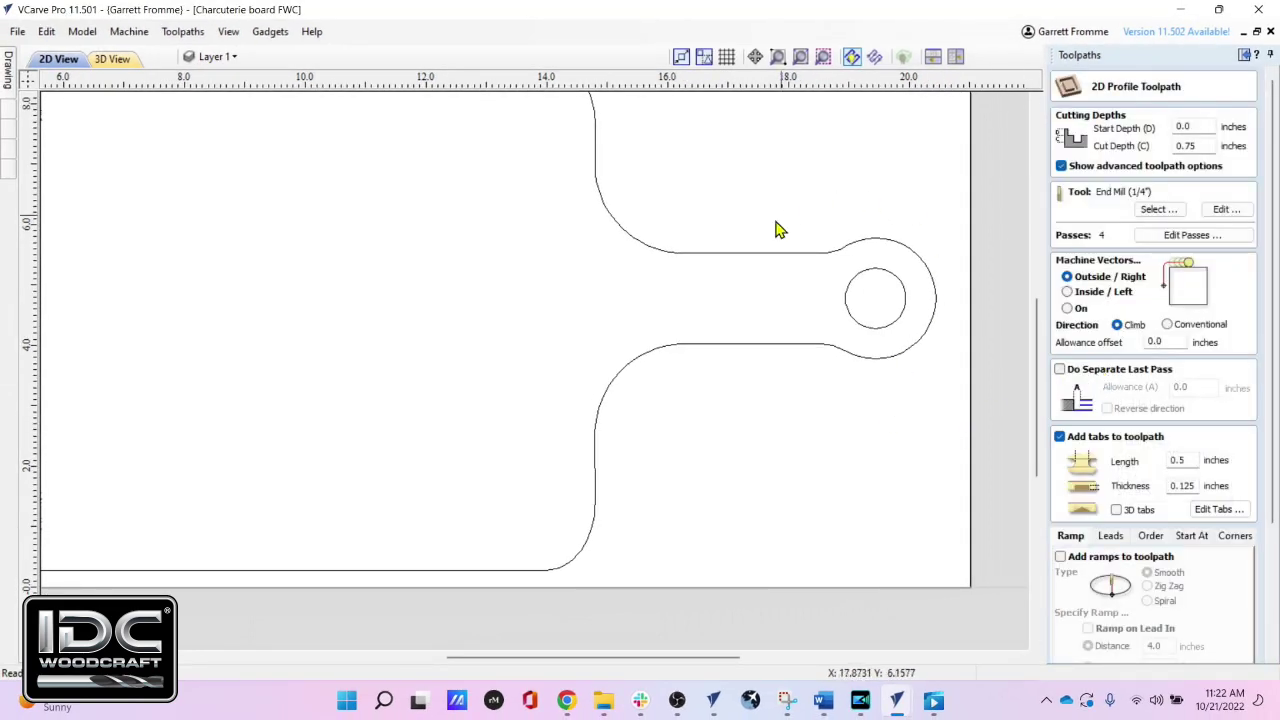
scroll(775, 345, "down", 1)
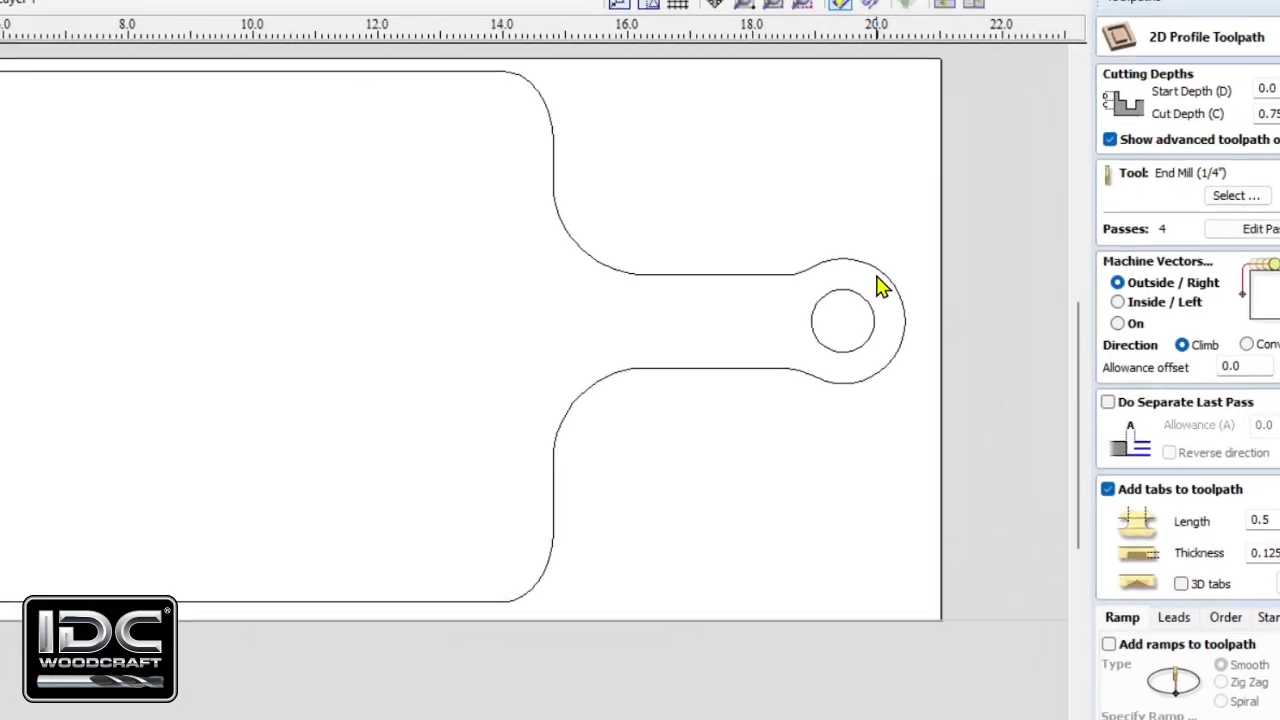
left_click(874, 265)
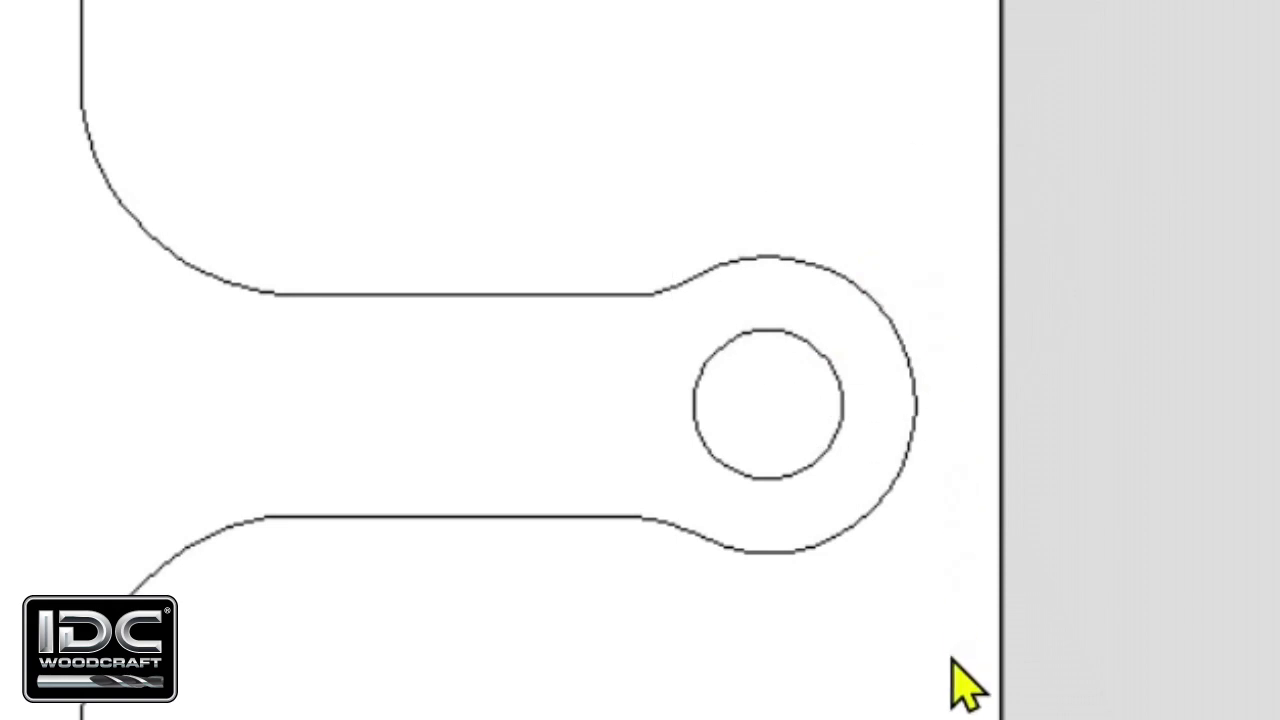
left_click(930, 252)
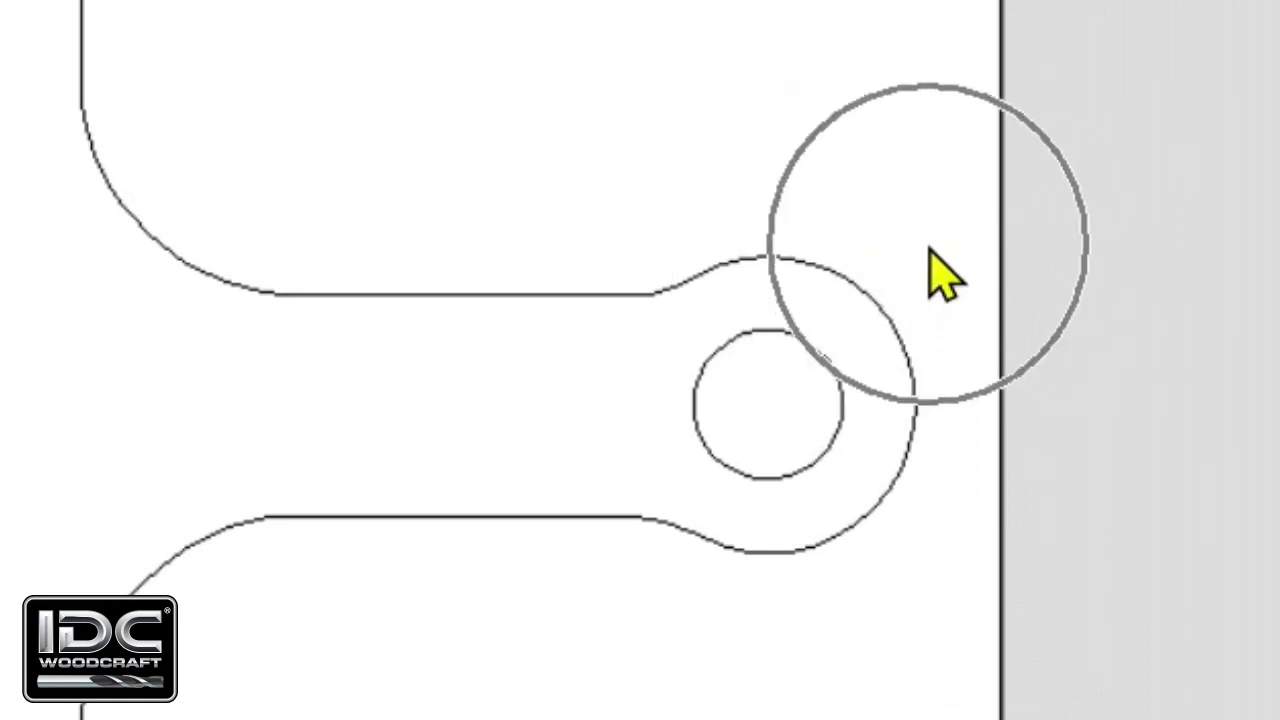
left_click_drag(930, 248, 773, 383)
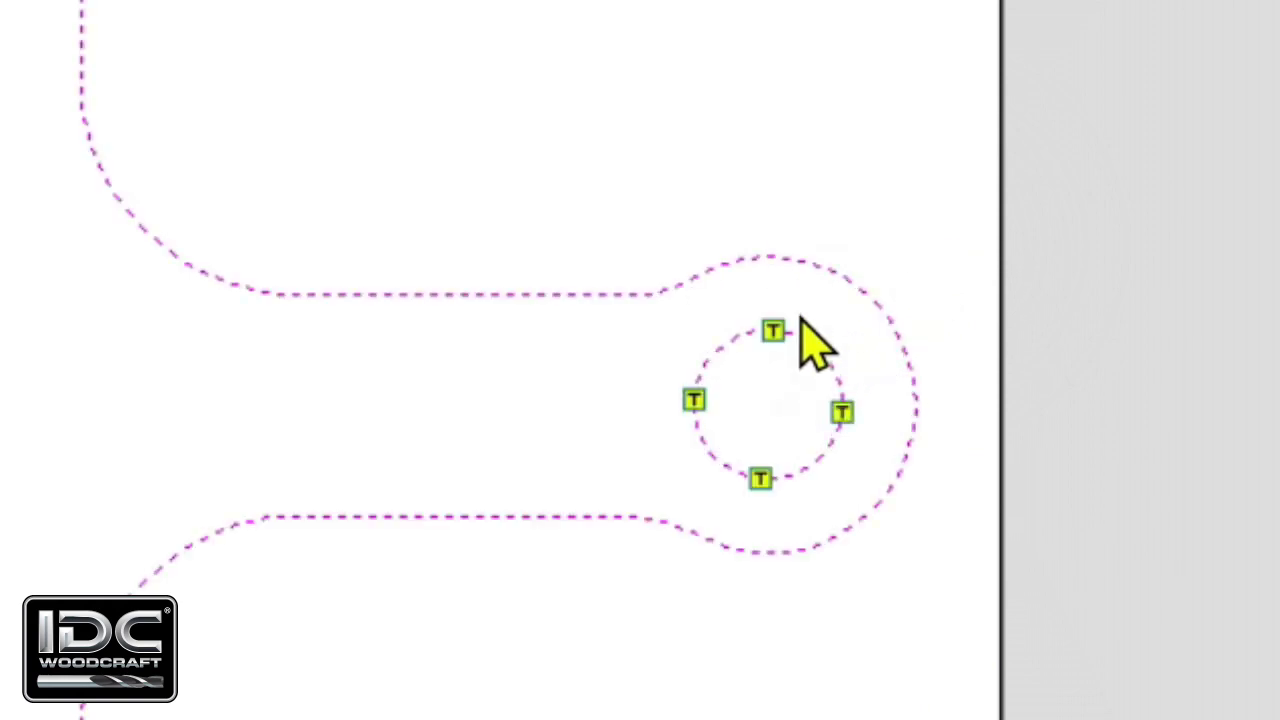
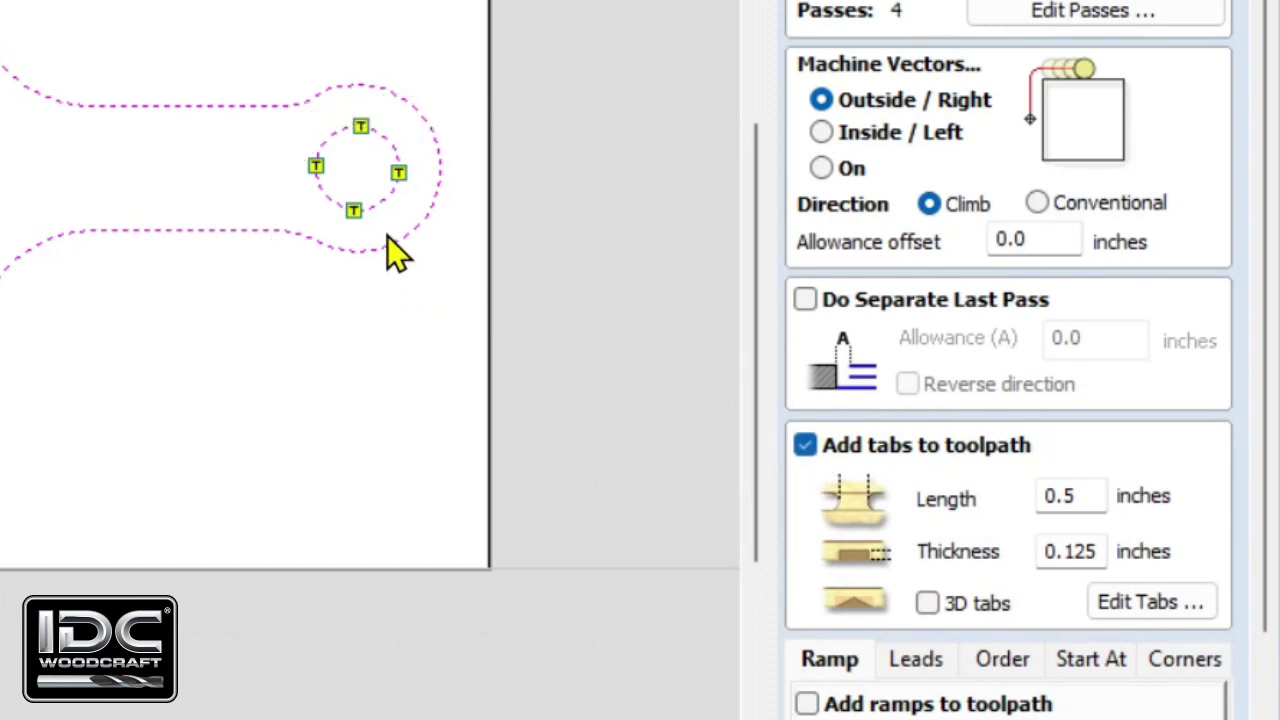
Keep tabs enabled for the toolpath and automatically add a constant number of 4 tabs, avoiding corners and curved regions
left_click(802, 448)
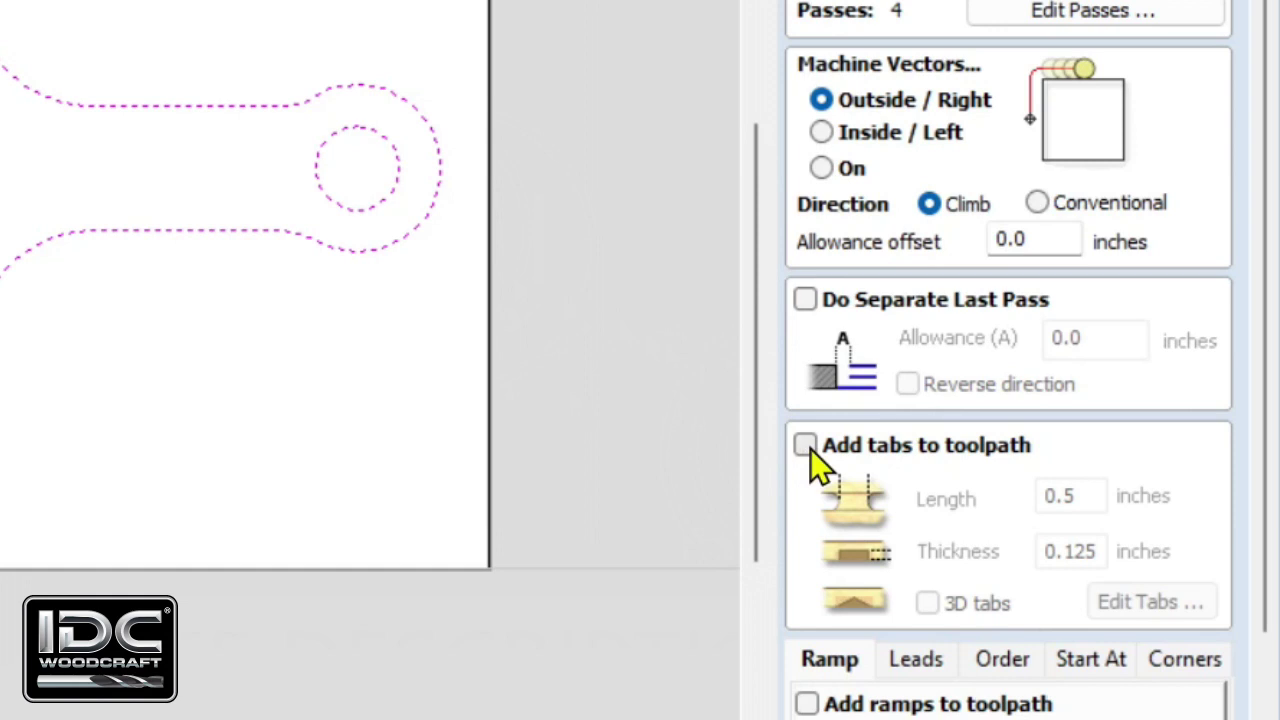
left_click(808, 447)
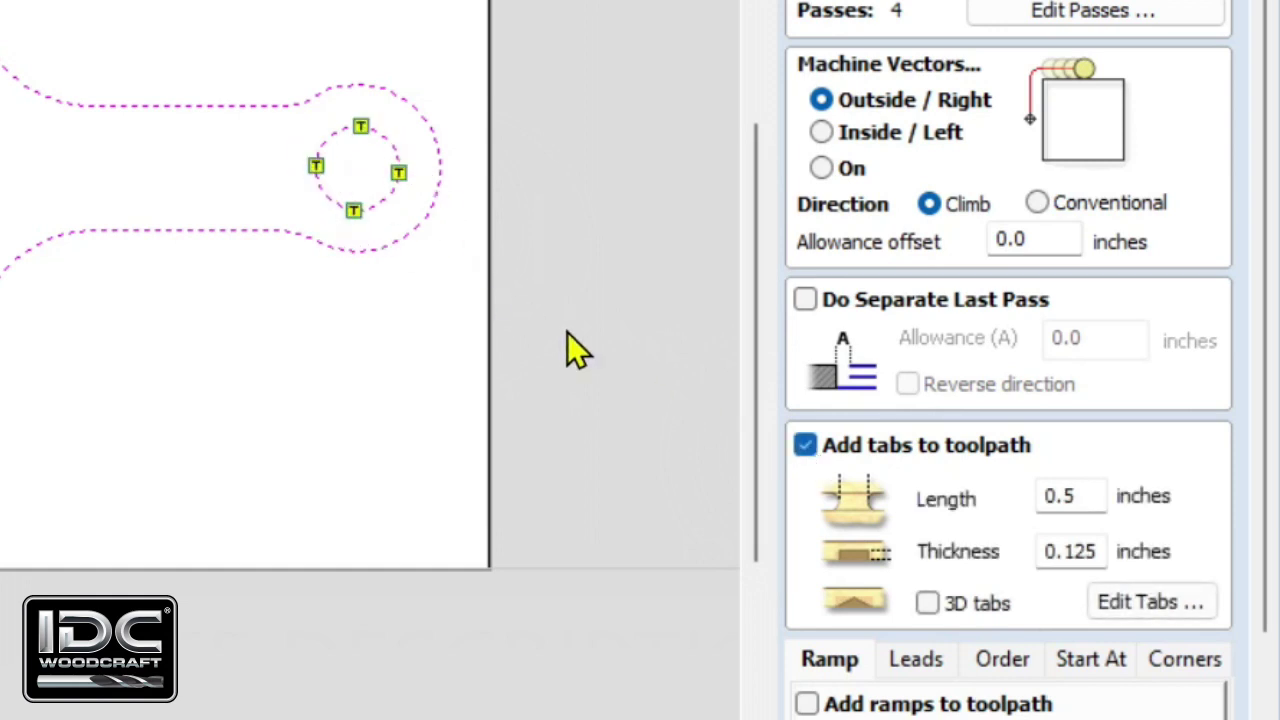
left_click(195, 255)
left_click(1149, 603)
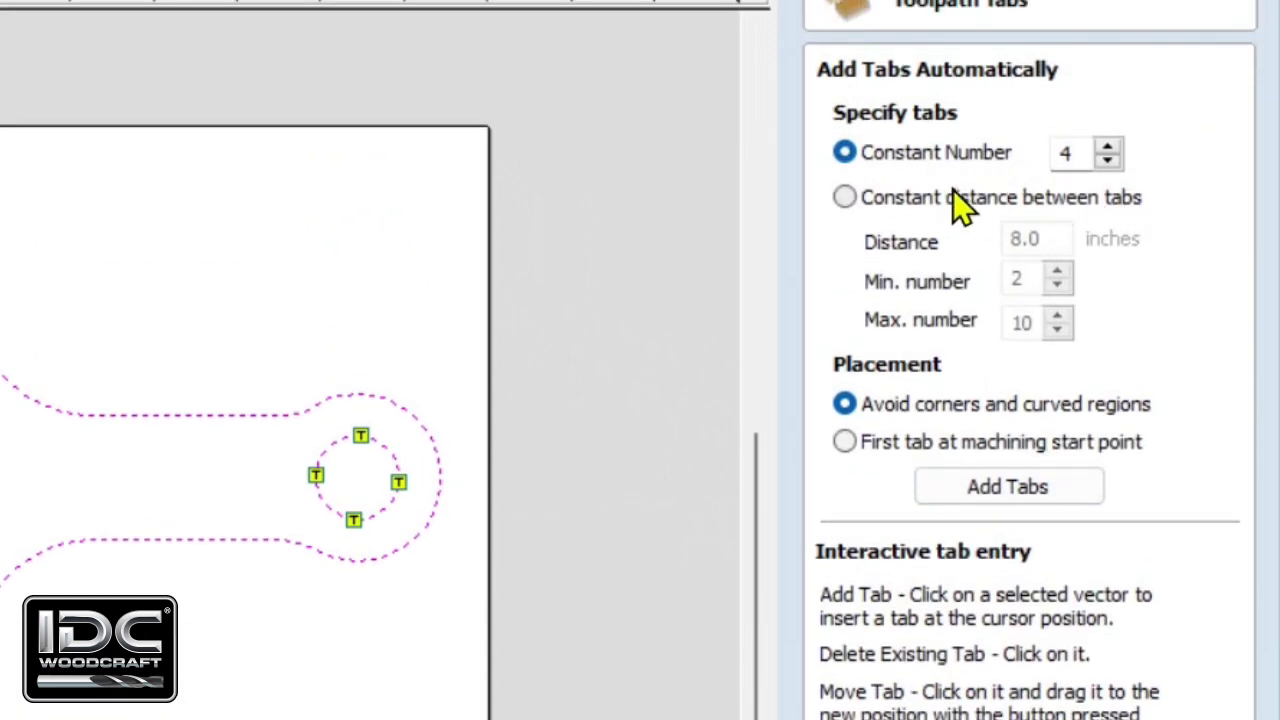
left_click(1088, 157)
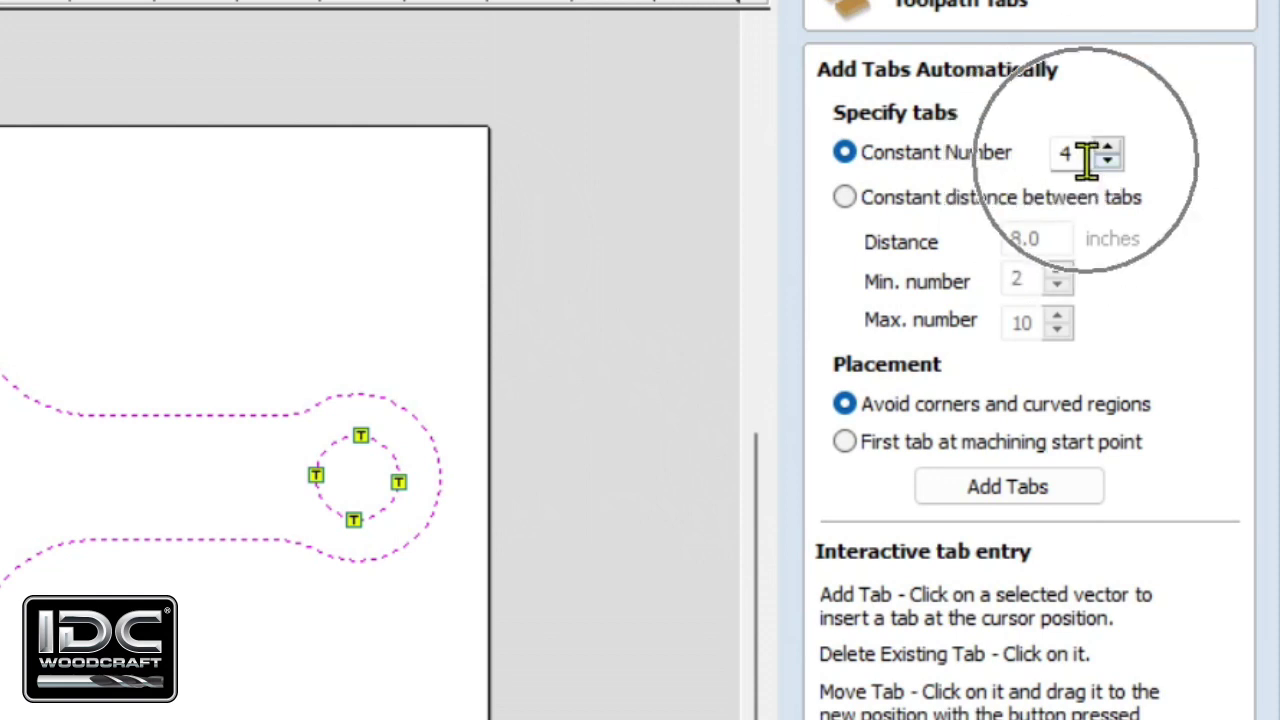
left_click(1009, 486)
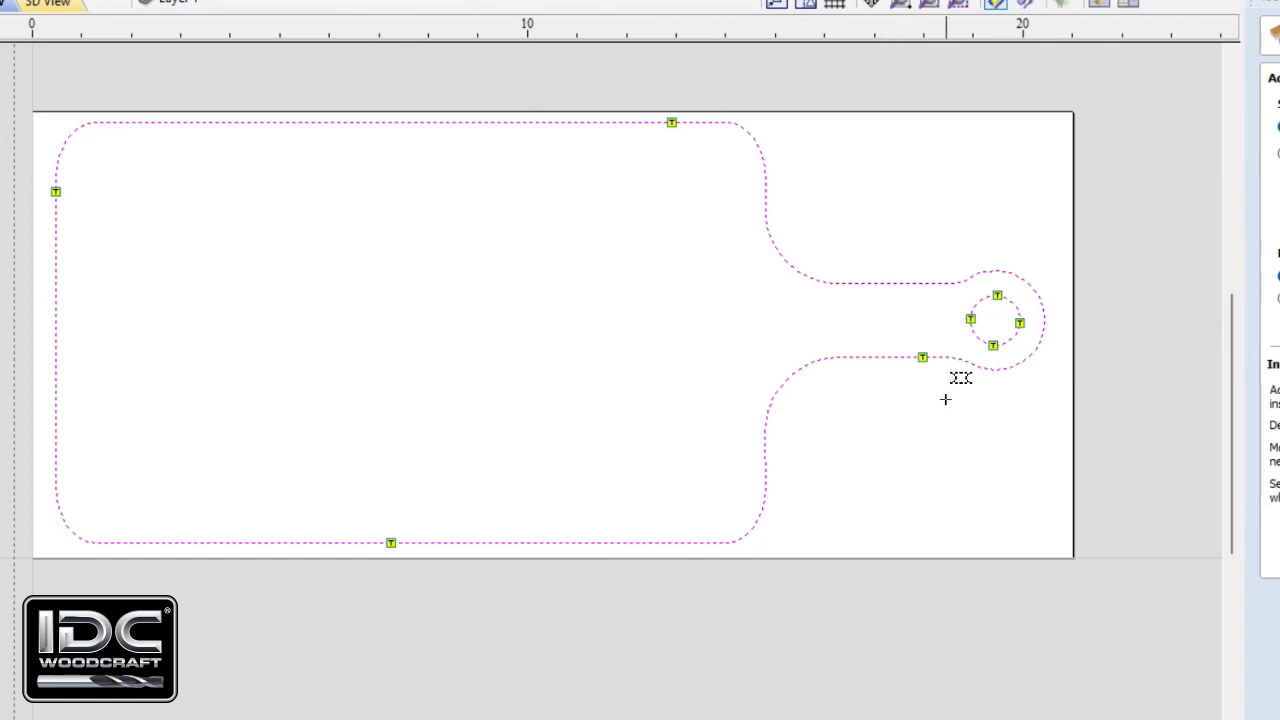
Try a tab on the upper handle edge, remove it, and place the lower handle edge's tab near that edge's middle
scroll(945, 399, "up", 2)
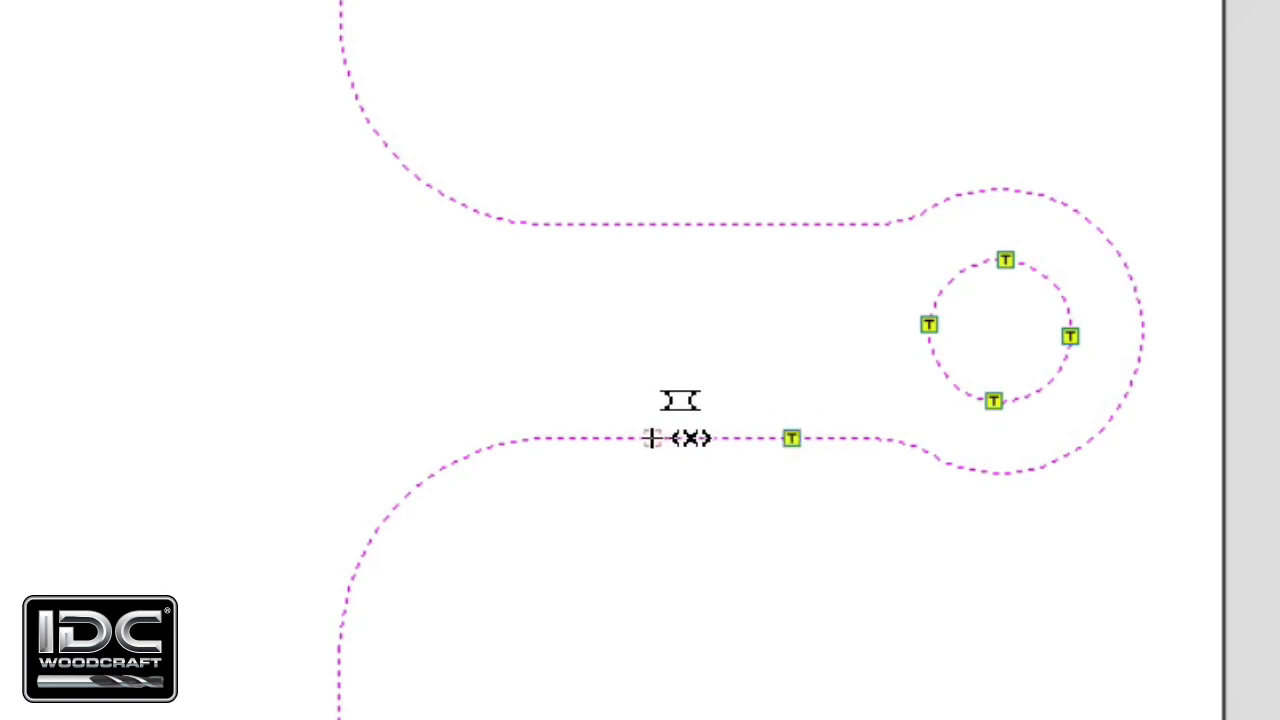
left_click(635, 438)
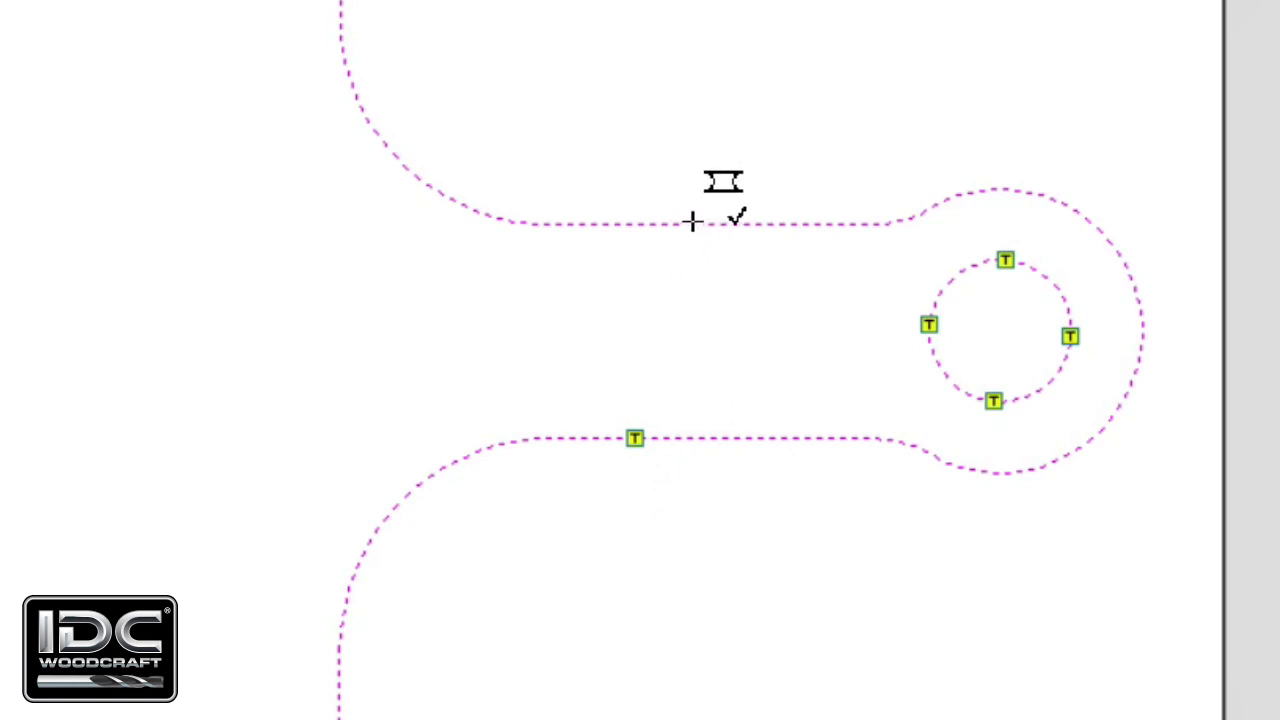
left_click(666, 224)
left_click(666, 222)
left_click(627, 440)
left_click(627, 440)
left_click(729, 440)
Try extra tabs along the lower handle edge and the handle's rounded end, and remove them again
left_click(826, 440)
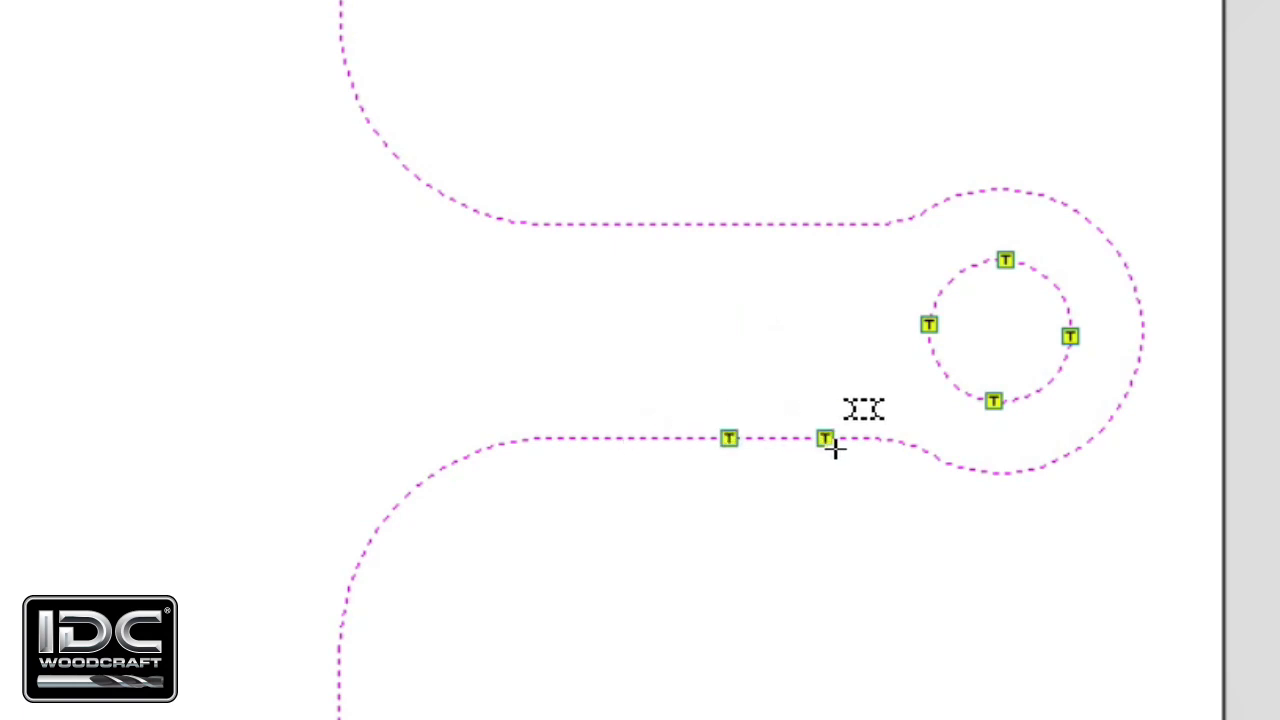
left_click(1018, 480)
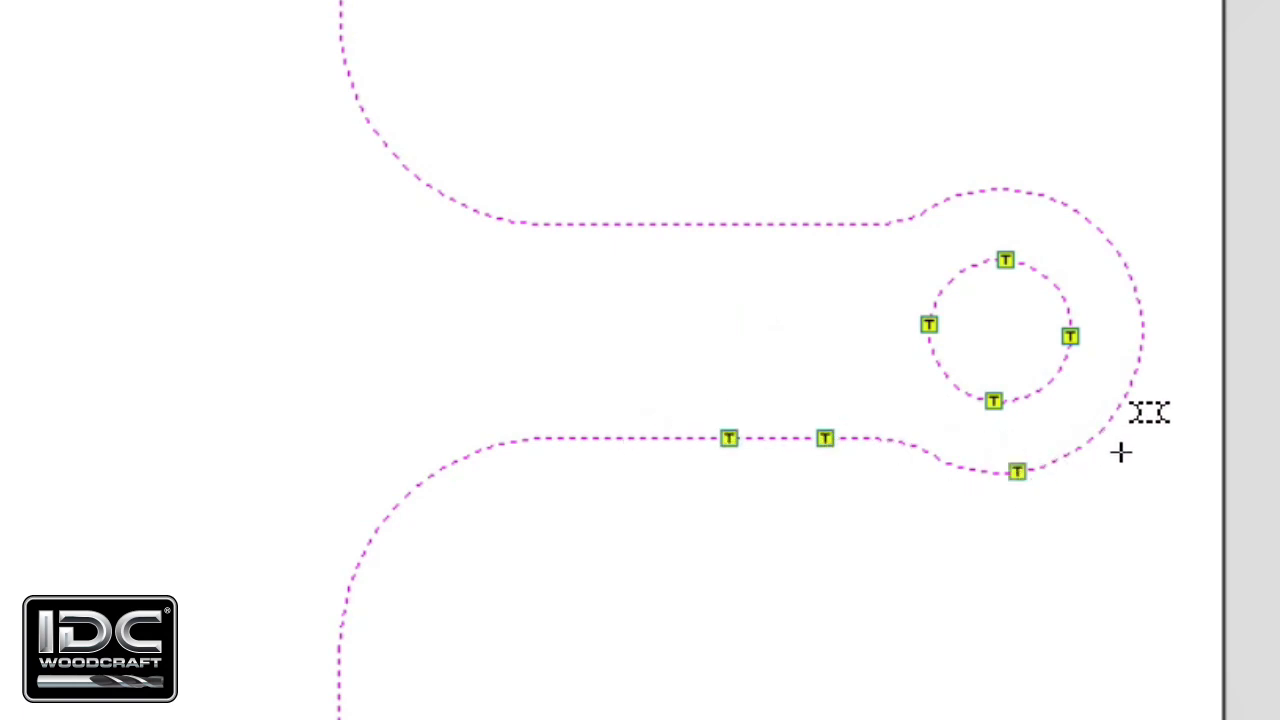
left_click(1087, 438)
left_click(1017, 471)
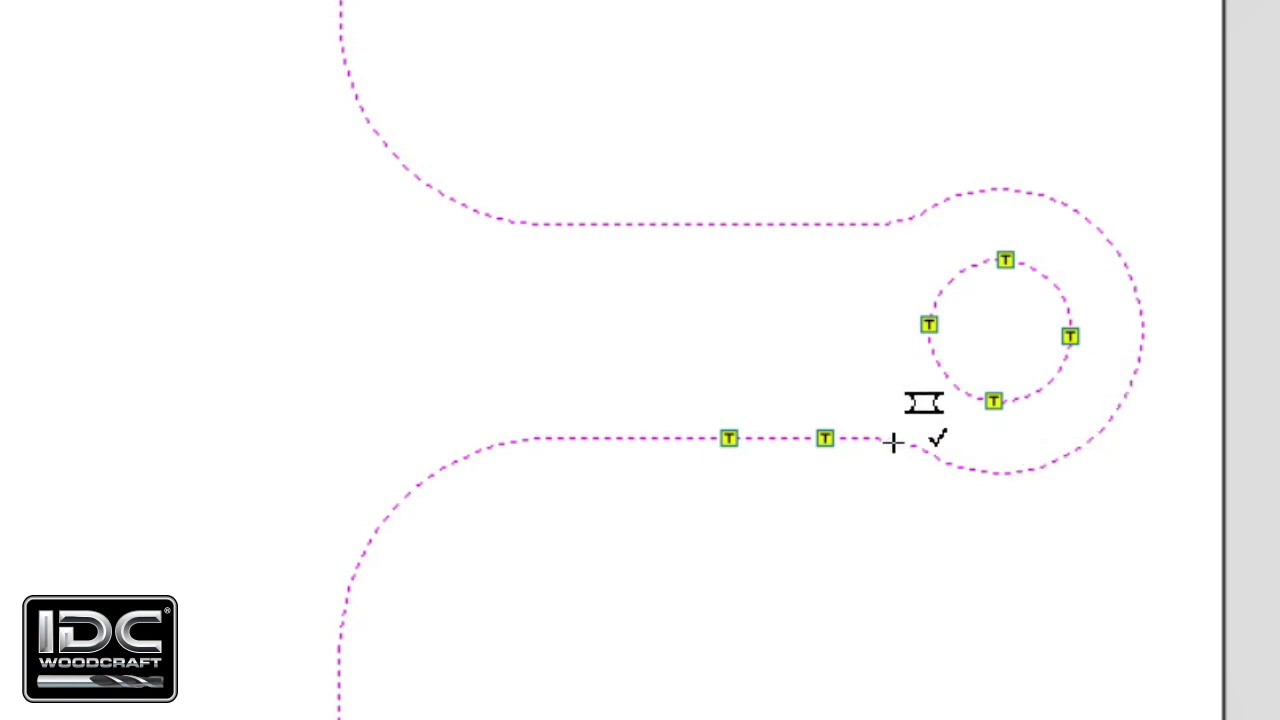
left_click(825, 438)
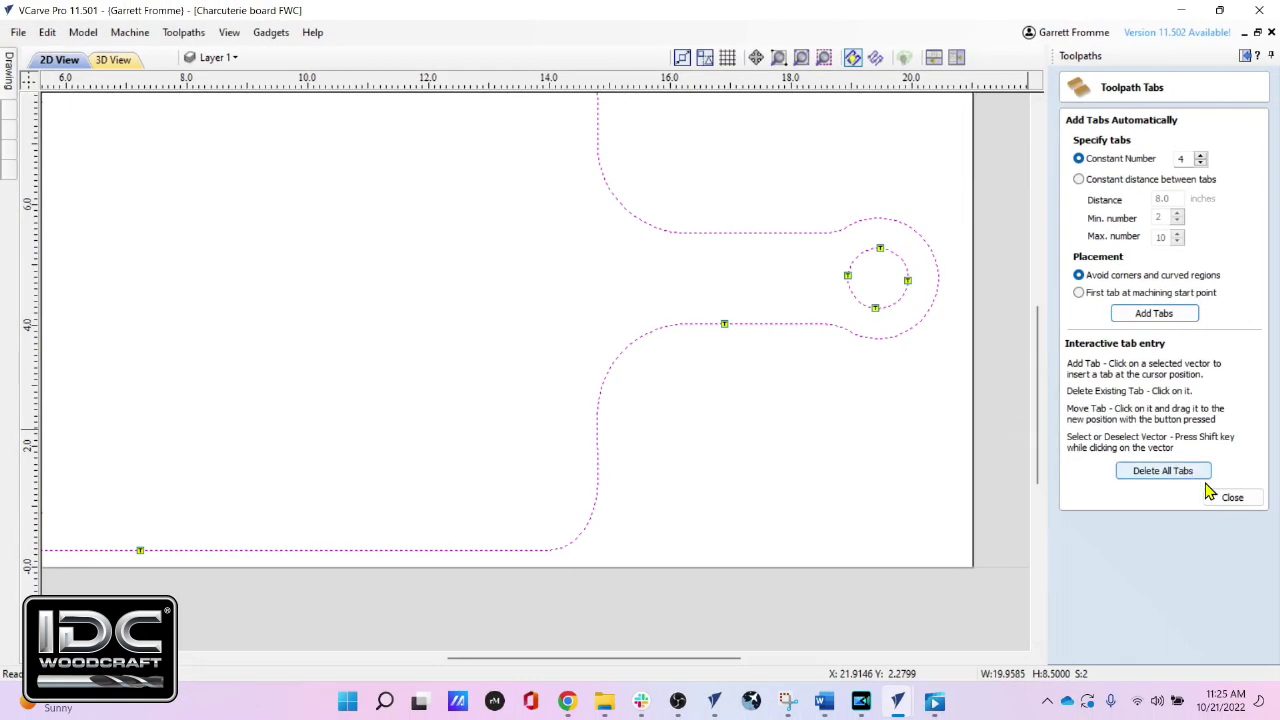
Finish tab editing and rename the profile toolpath to "Board and hole 14em"
left_click(1230, 498)
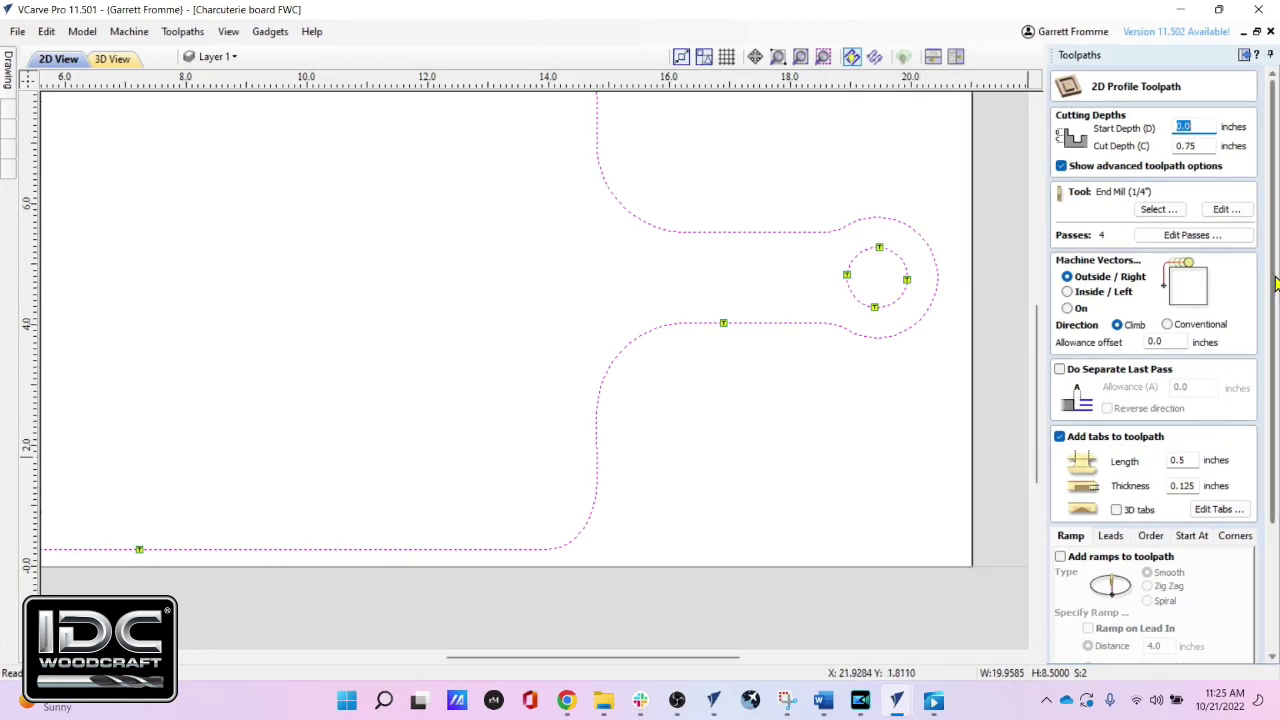
left_click_drag(1276, 285, 1278, 438)
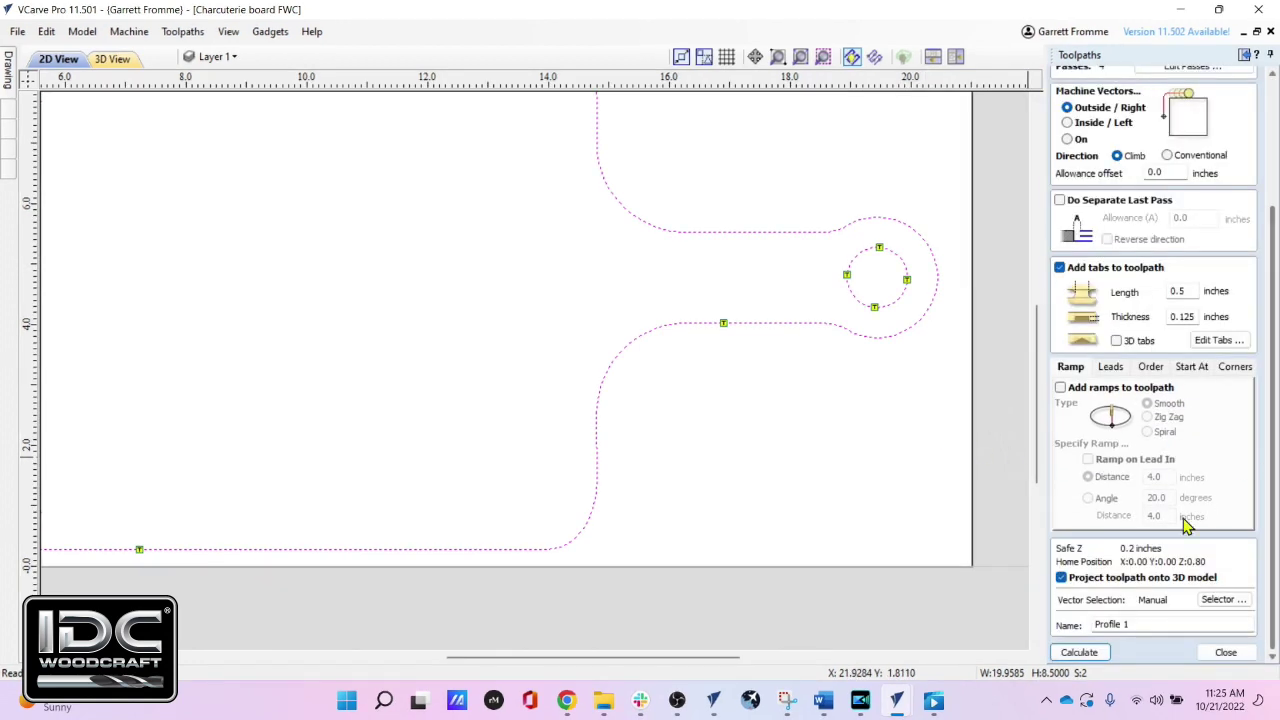
left_click(1137, 623)
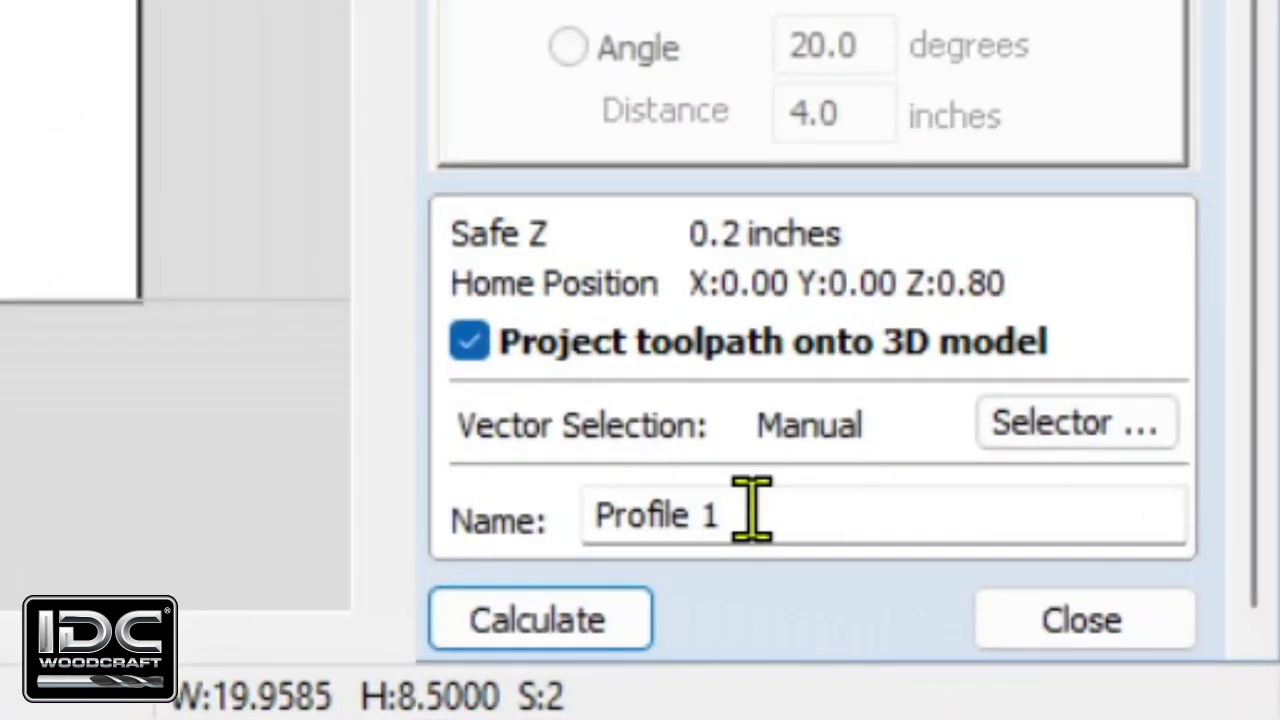
left_click_drag(970, 575, 779, 578)
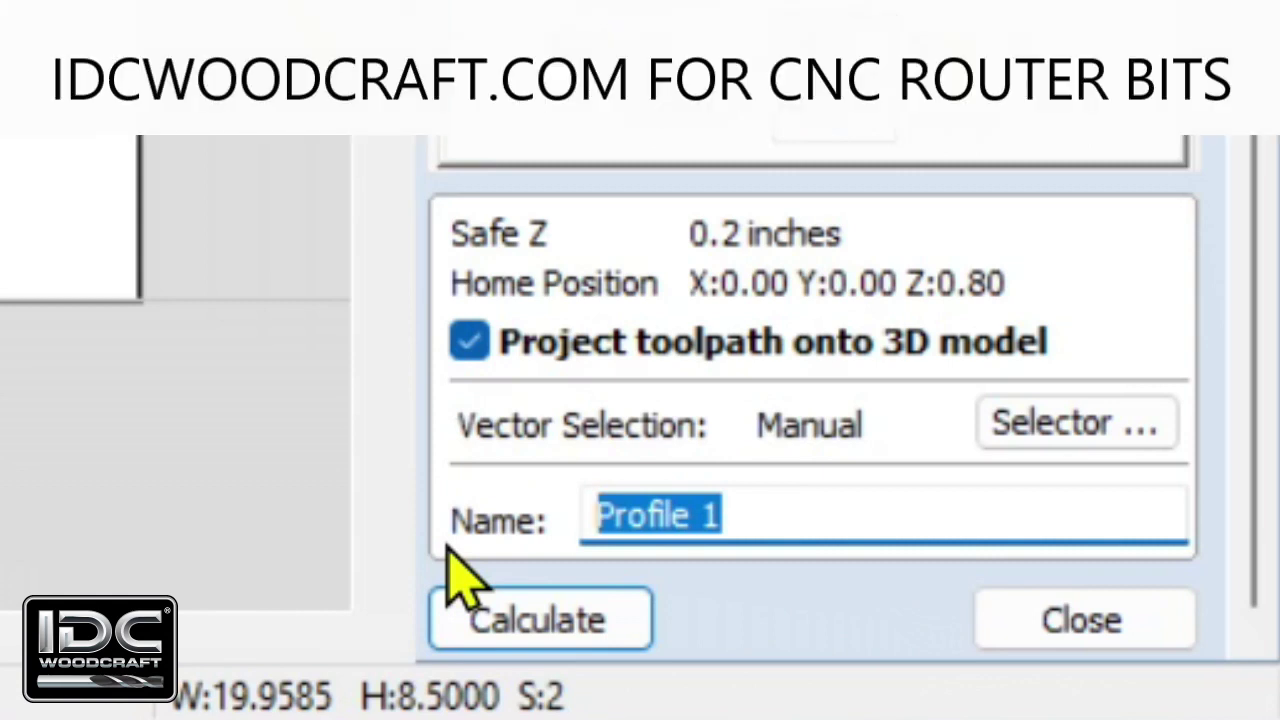
type("B")
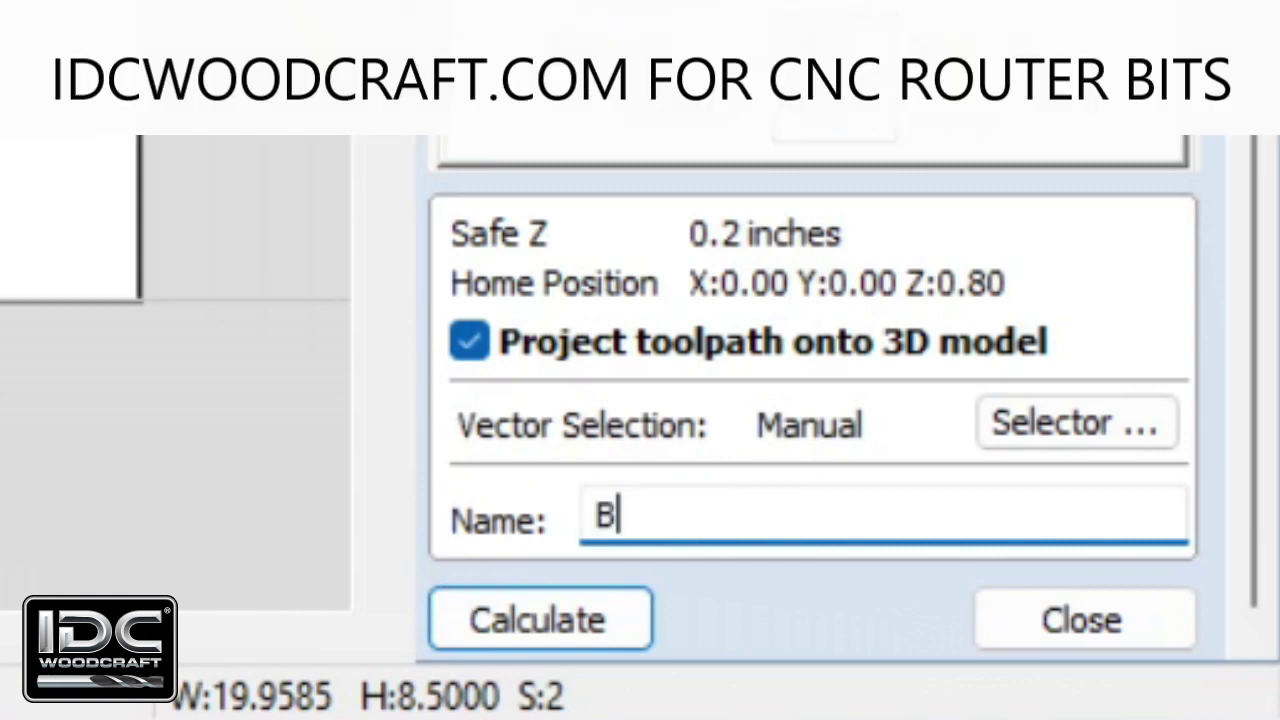
type("oard a")
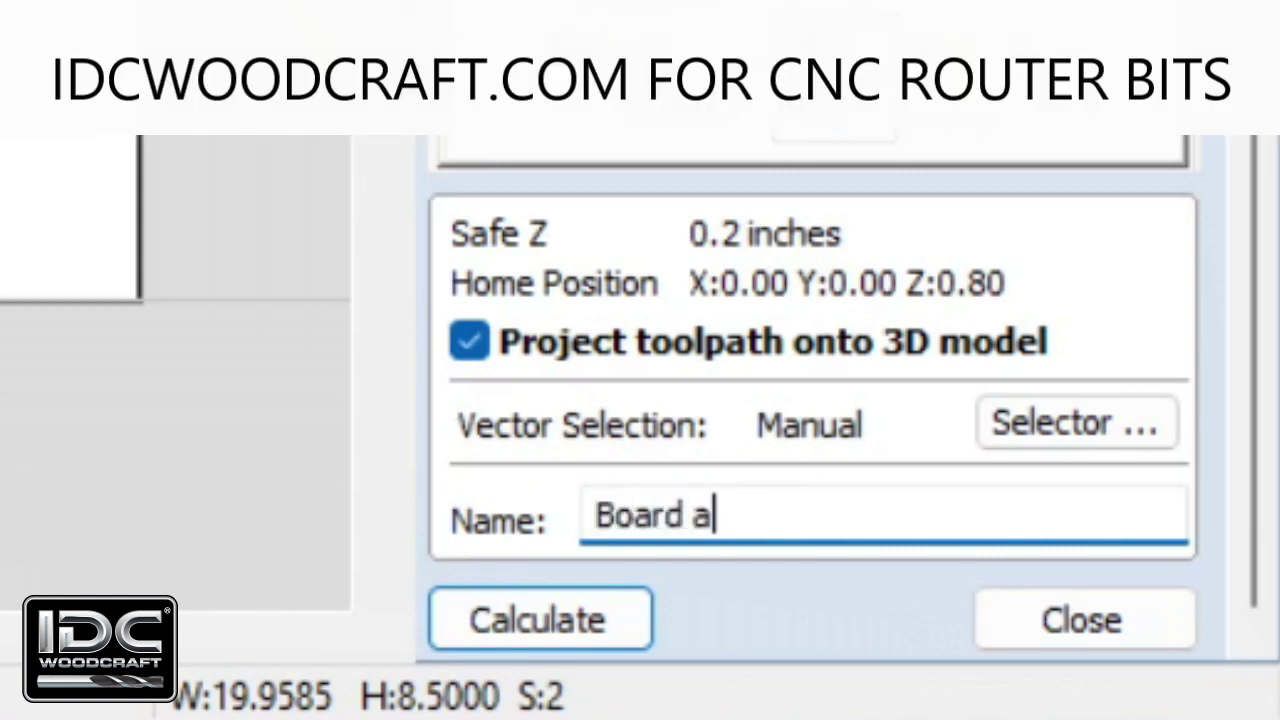
type("nd hole")
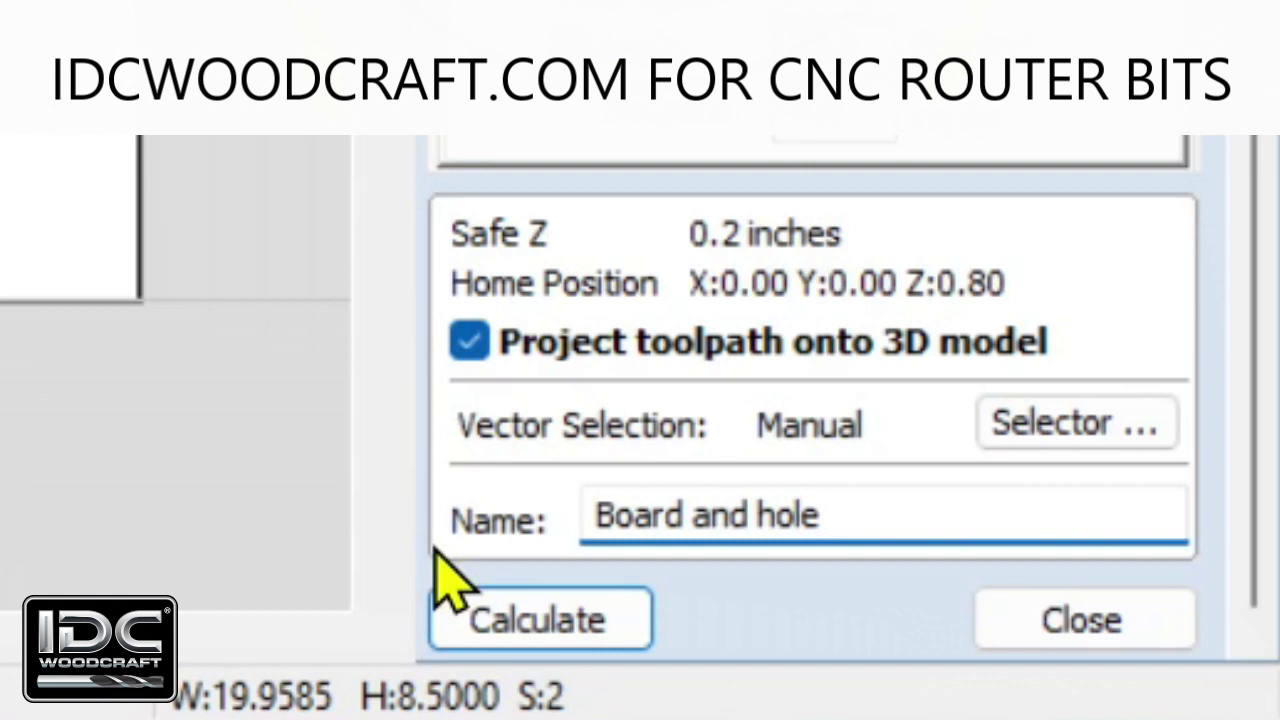
type("14e")
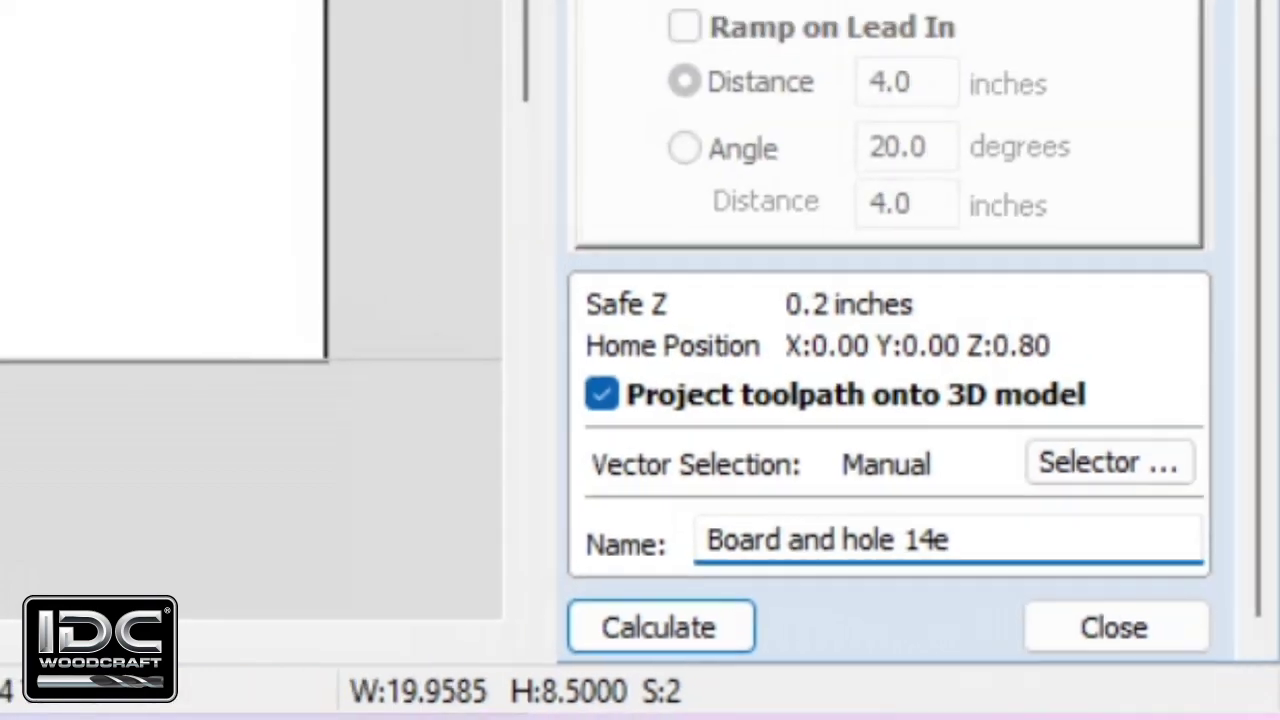
type("m")
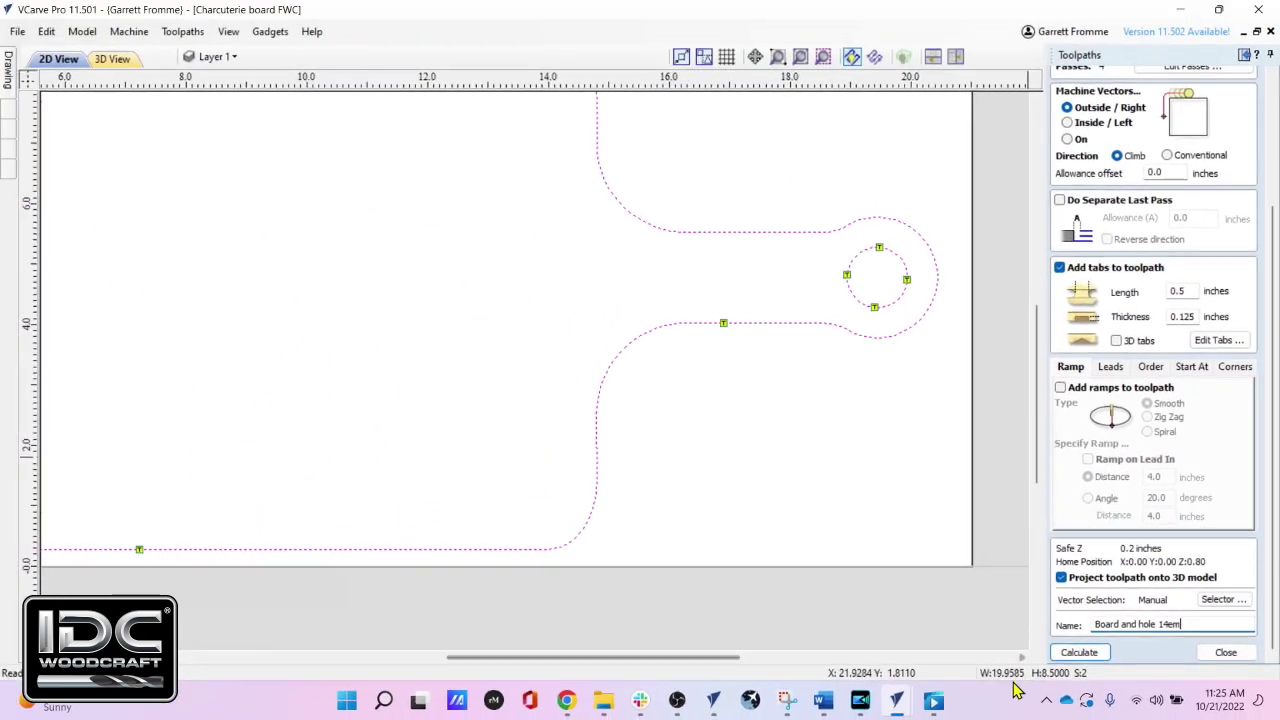
Calculate the profile toolpath for the board and hole, and reset the toolpath preview to uncut material
left_click(1078, 653)
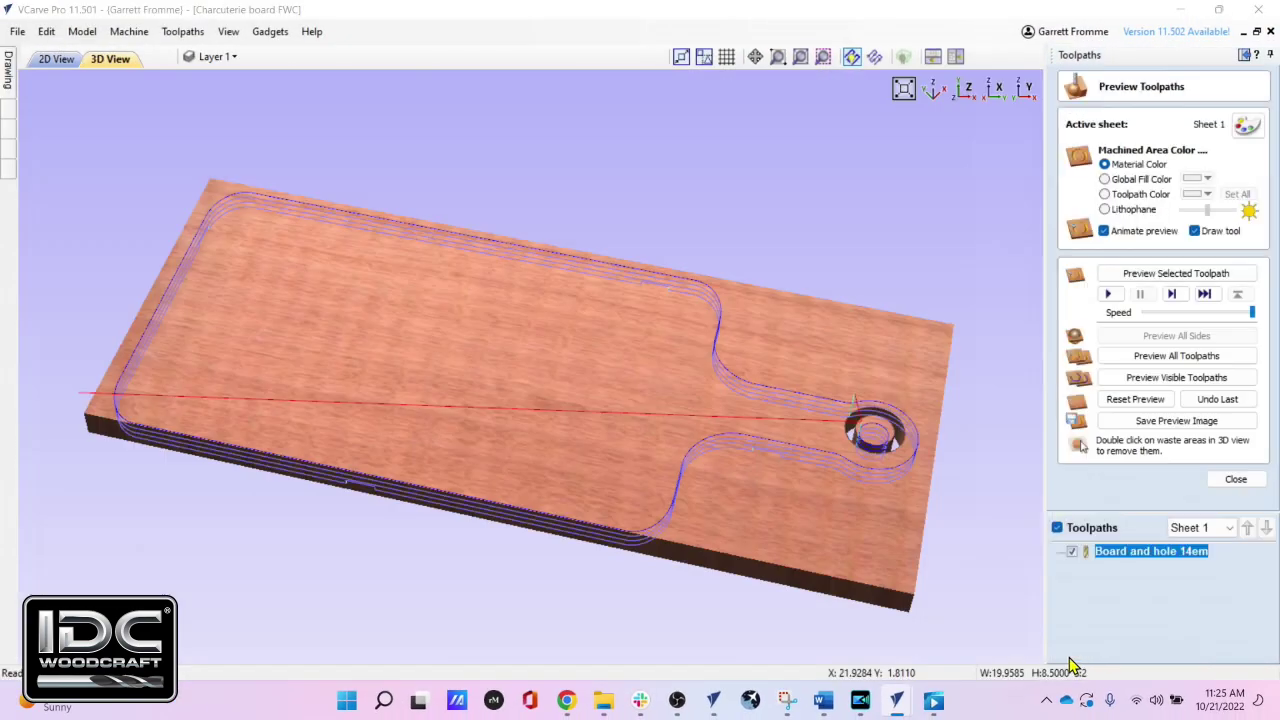
left_click(1149, 568)
left_click(1149, 570)
left_click(1149, 572)
left_click(1150, 572)
left_click(1150, 571)
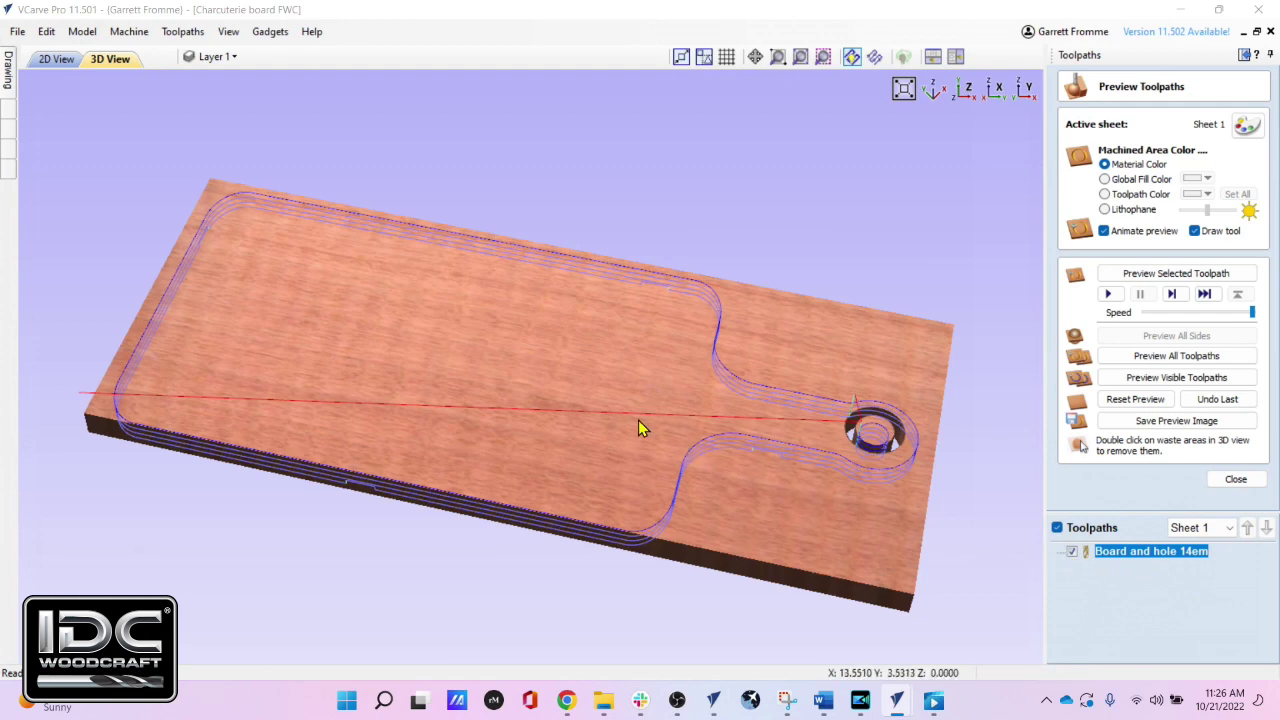
scroll(638, 420, "down", 2)
left_click_drag(589, 383, 730, 448)
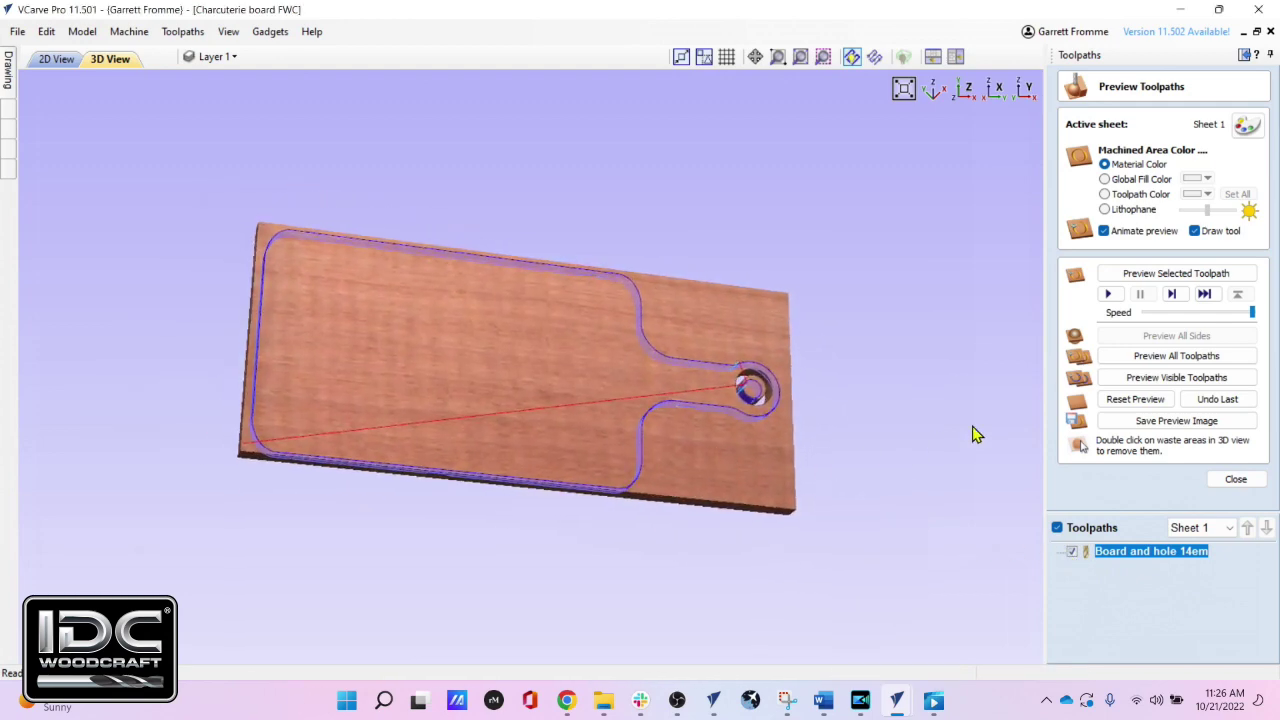
left_click(1110, 399)
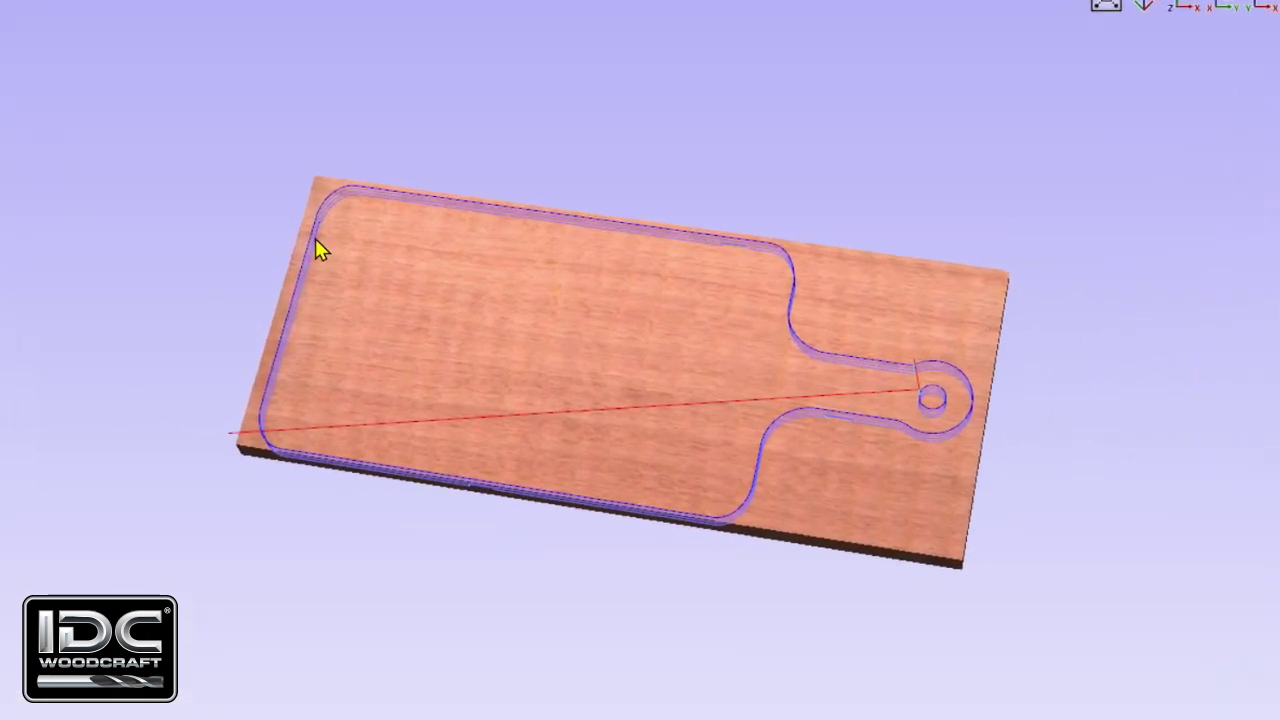
Examine the calculated cutting passes around the board outline and the handle hole in the 3D model
left_click_drag(615, 330, 573, 248)
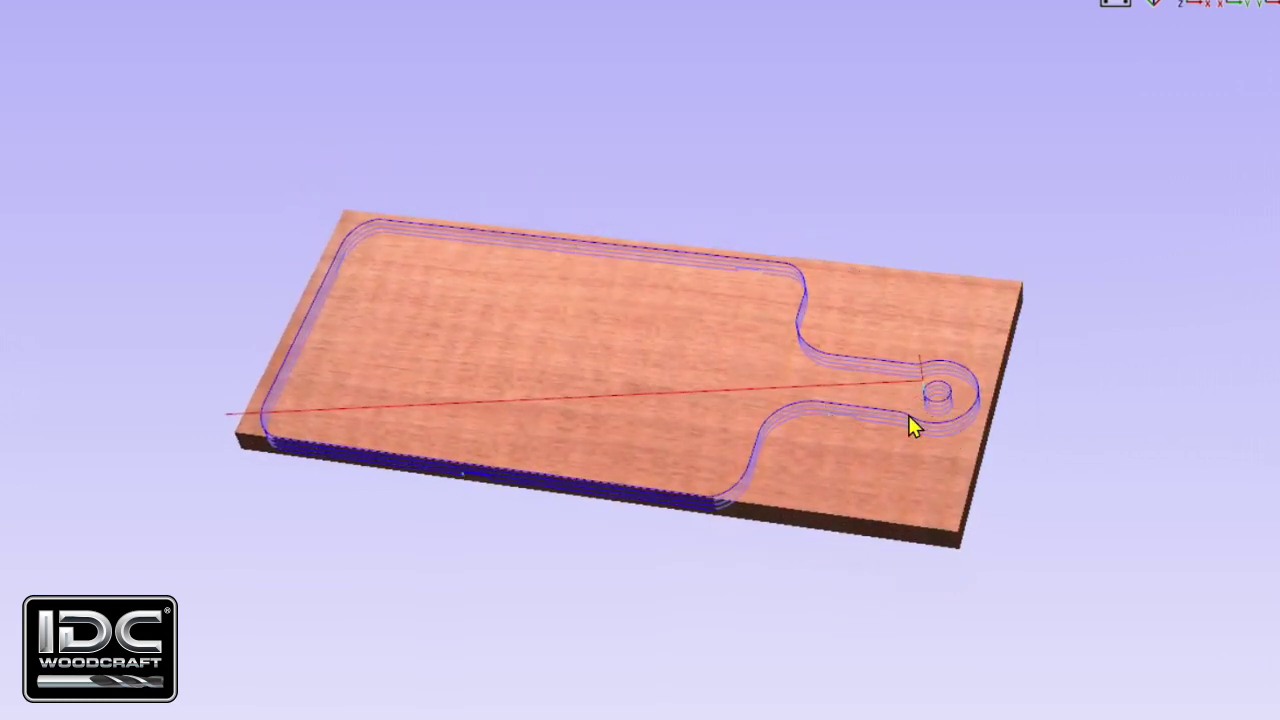
middle_click_drag(840, 409, 989, 409)
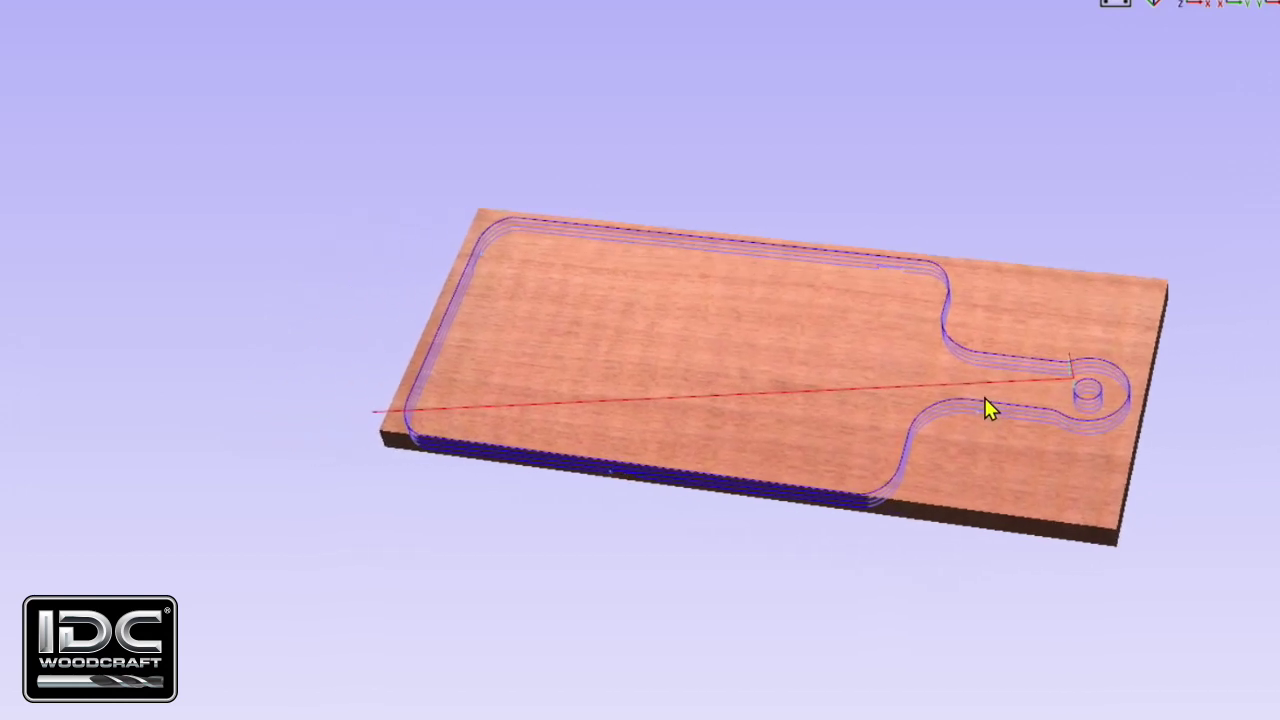
left_click_drag(848, 366, 855, 443)
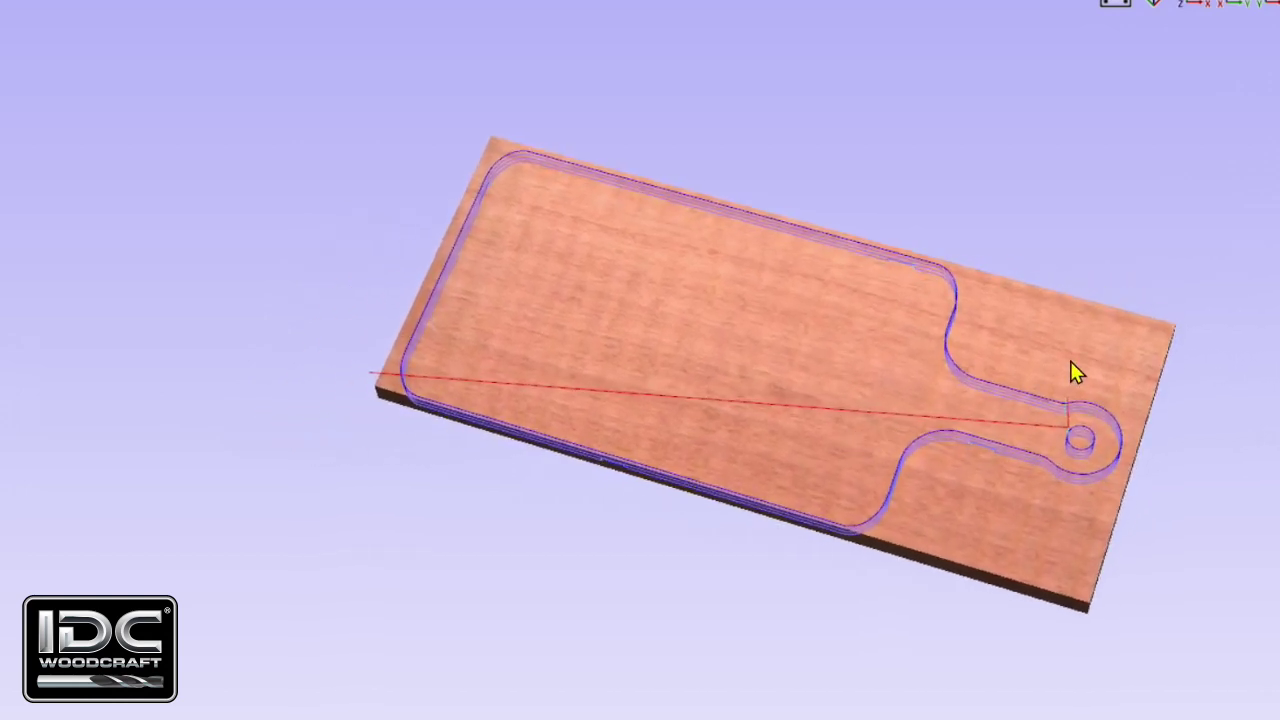
left_click_drag(970, 455, 1063, 397)
left_click_drag(914, 409, 631, 345)
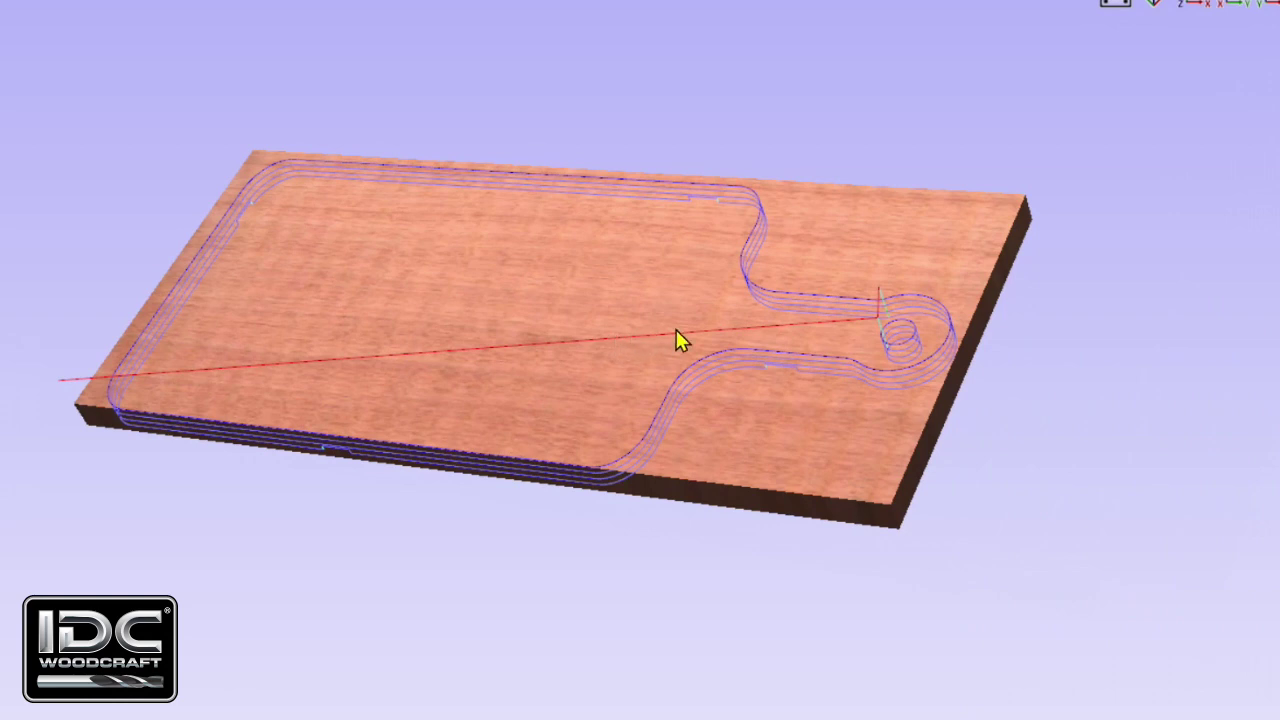
left_click(67, 382)
scroll(900, 328, "up", 5)
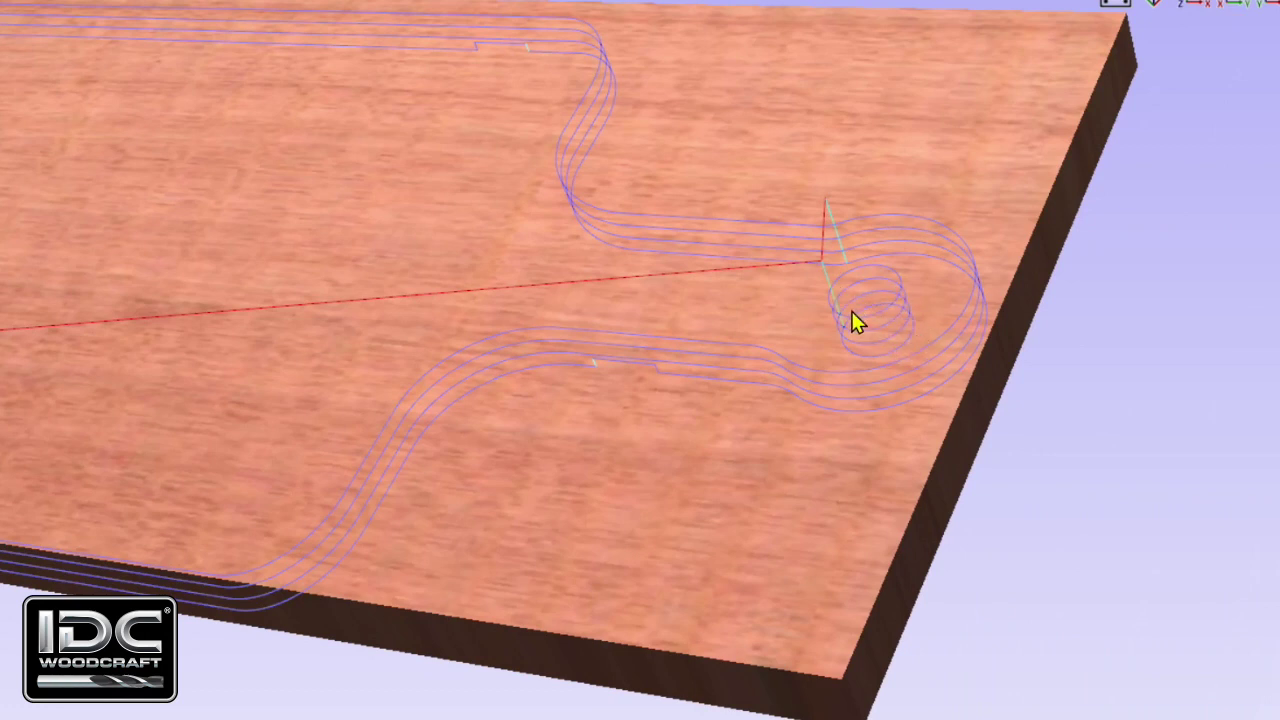
scroll(840, 340, "up", 5)
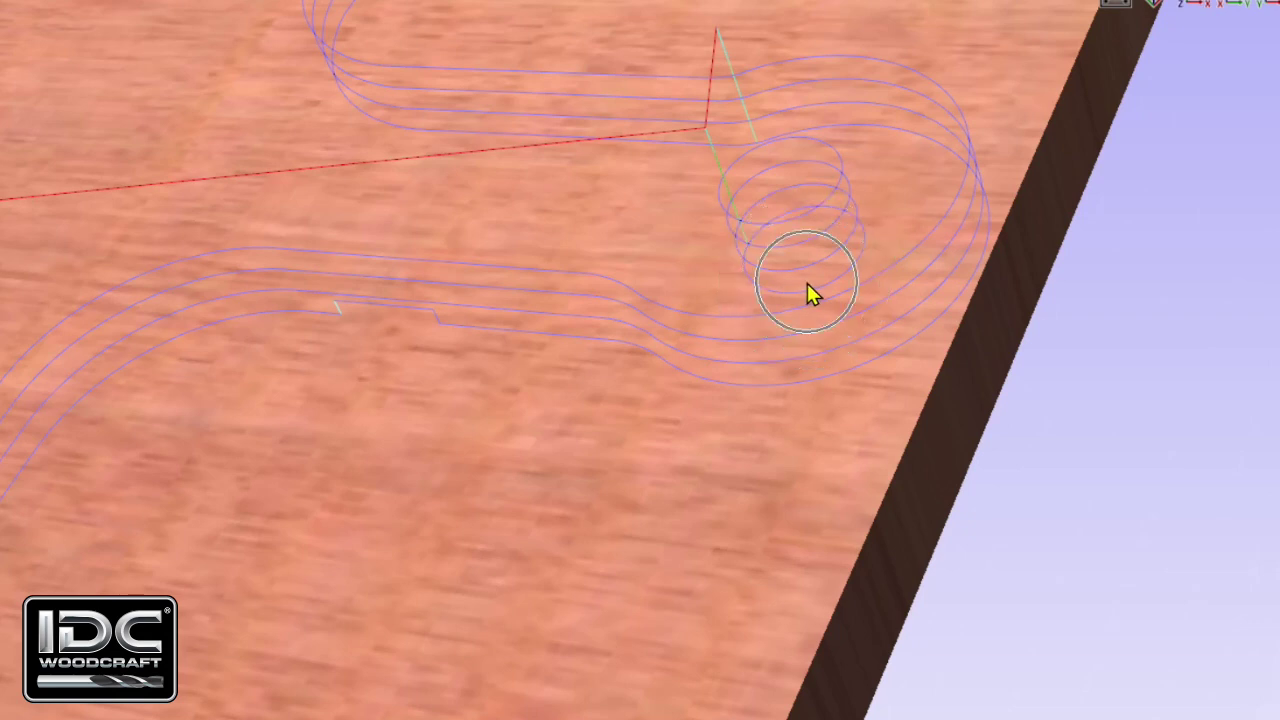
scroll(808, 282, "up", 3)
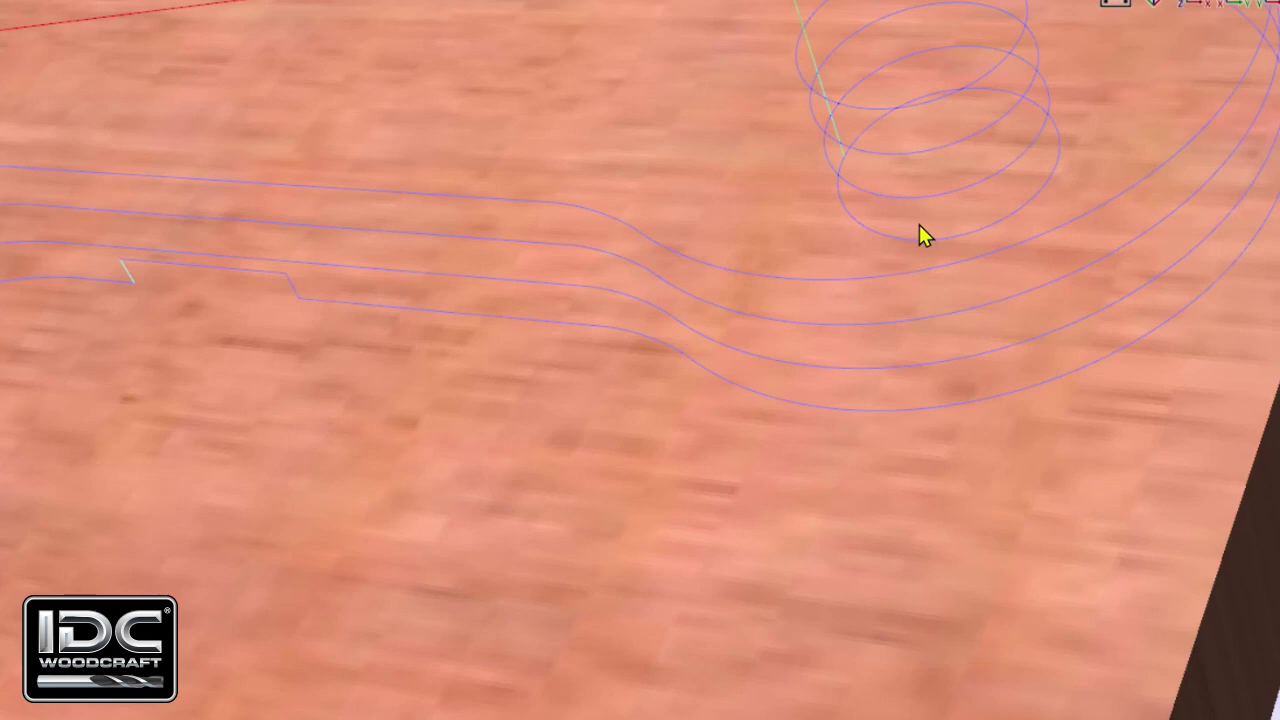
scroll(917, 266, "down", 4)
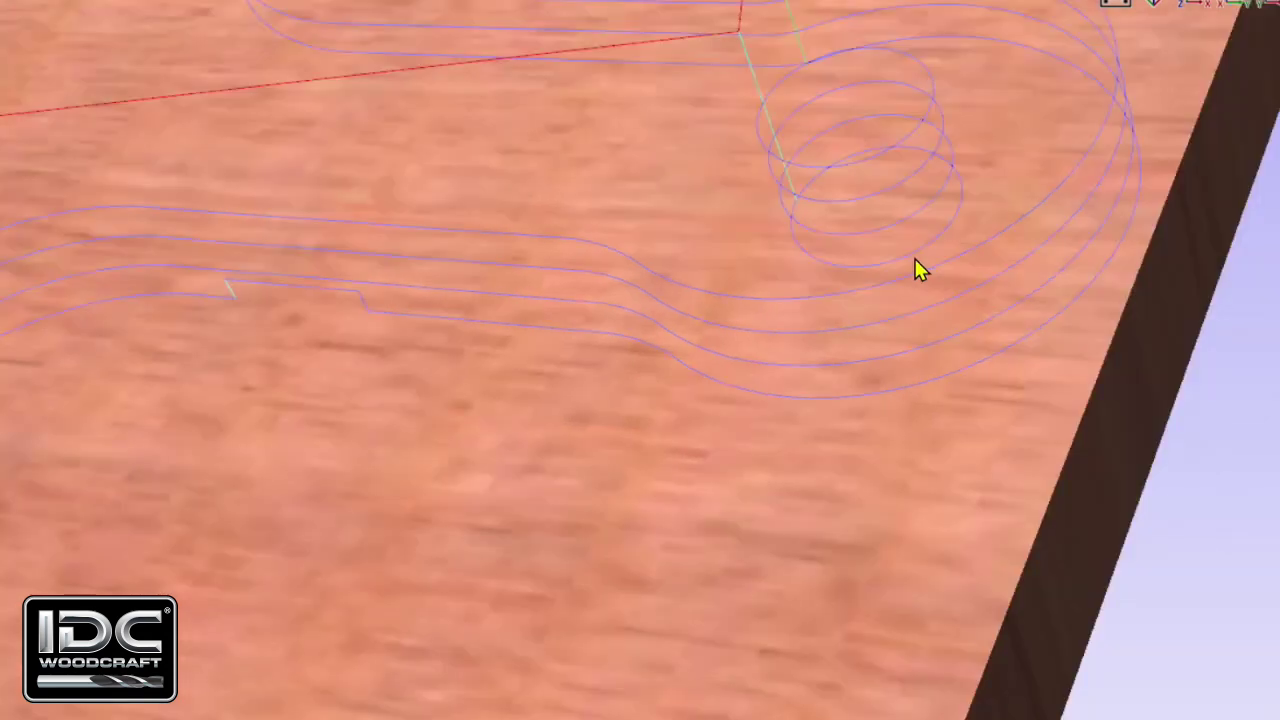
scroll(800, 278, "down", 2)
left_click_drag(809, 297, 895, 362)
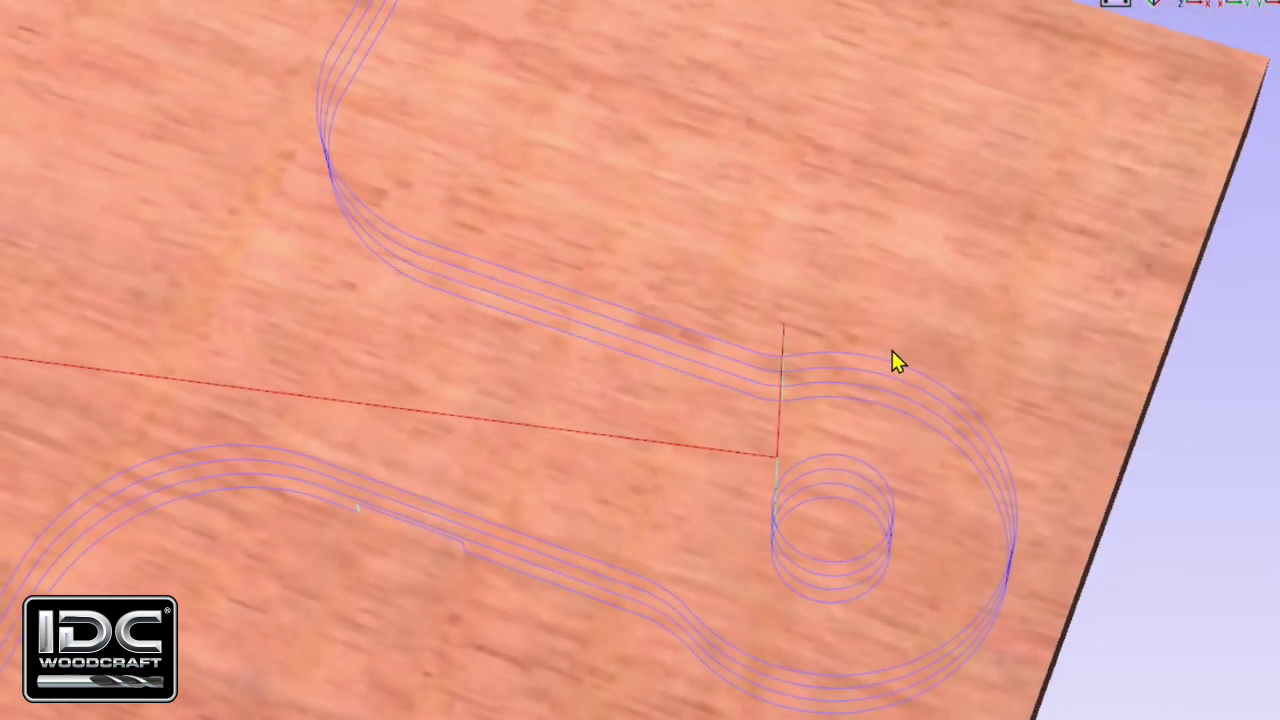
middle_click_drag(877, 367, 1032, 256)
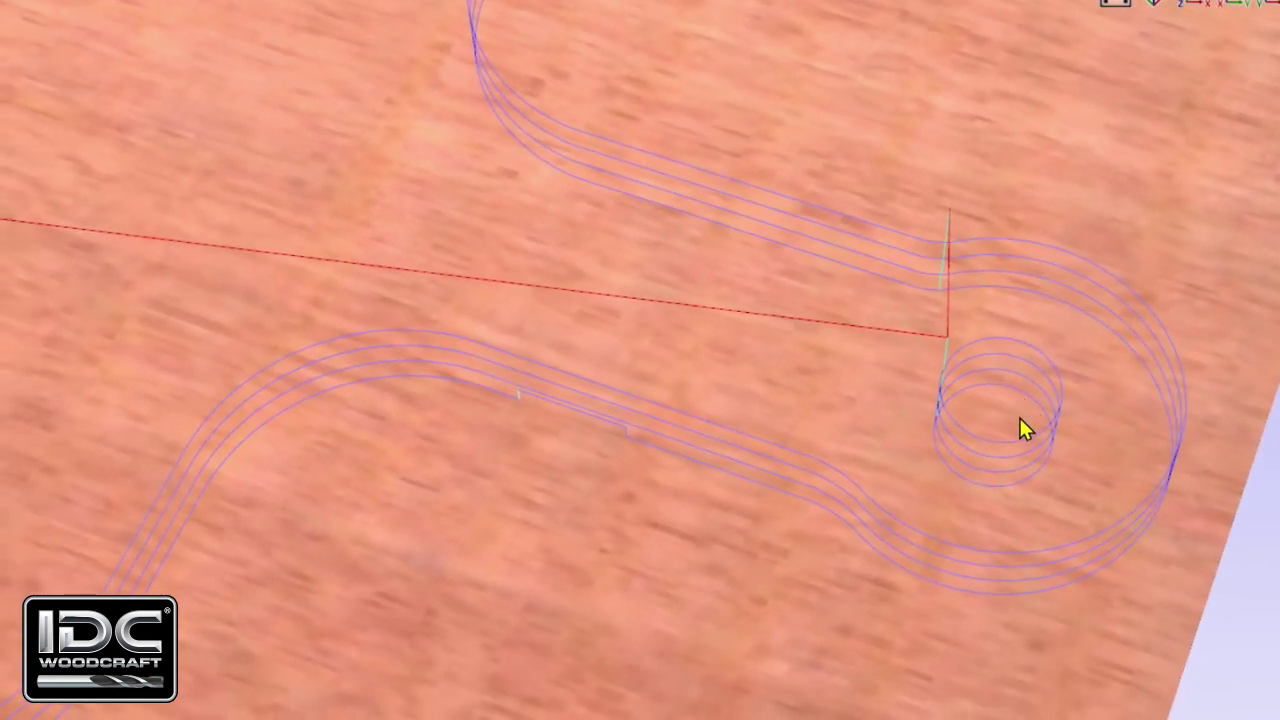
Examine where the deepest pass lifts over the tabs on the lower handle edge and the board's upper edge
left_click_drag(774, 492, 686, 208)
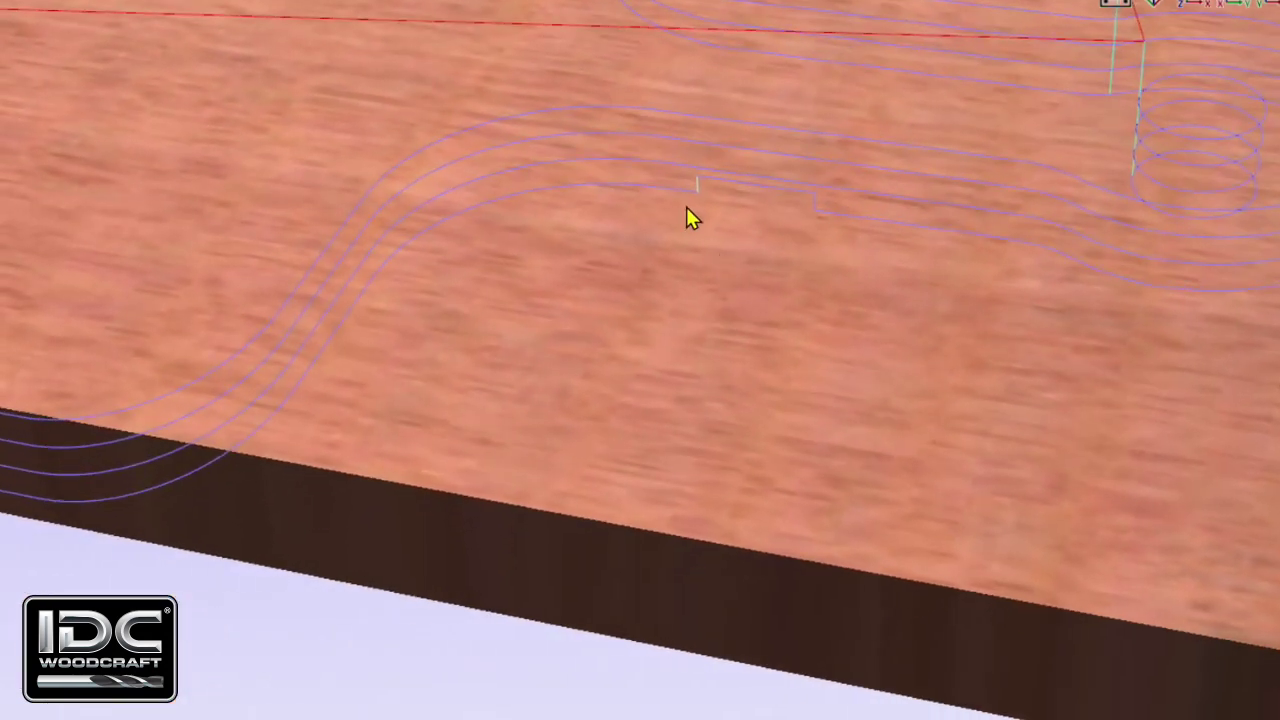
left_click(698, 190)
left_click(785, 213)
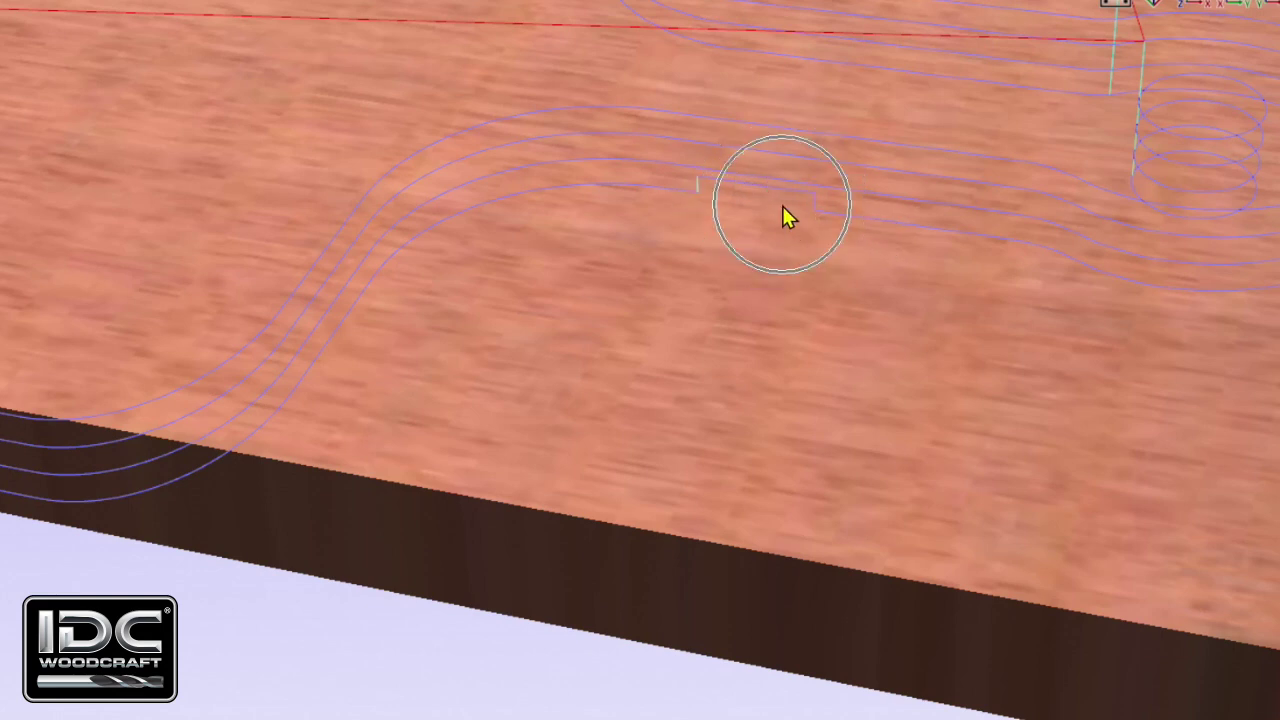
scroll(784, 210, "down", 3)
middle_click_drag(690, 165, 740, 220)
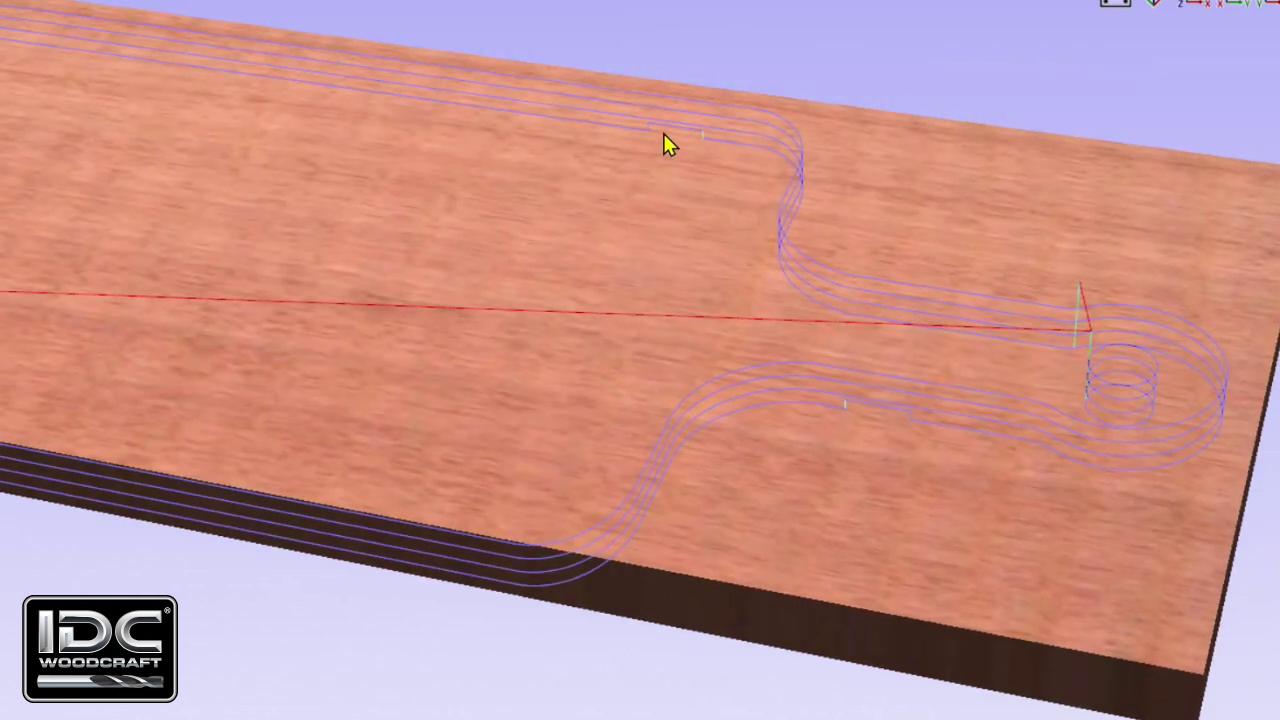
scroll(663, 133, "up", 3)
middle_click_drag(666, 126, 697, 391)
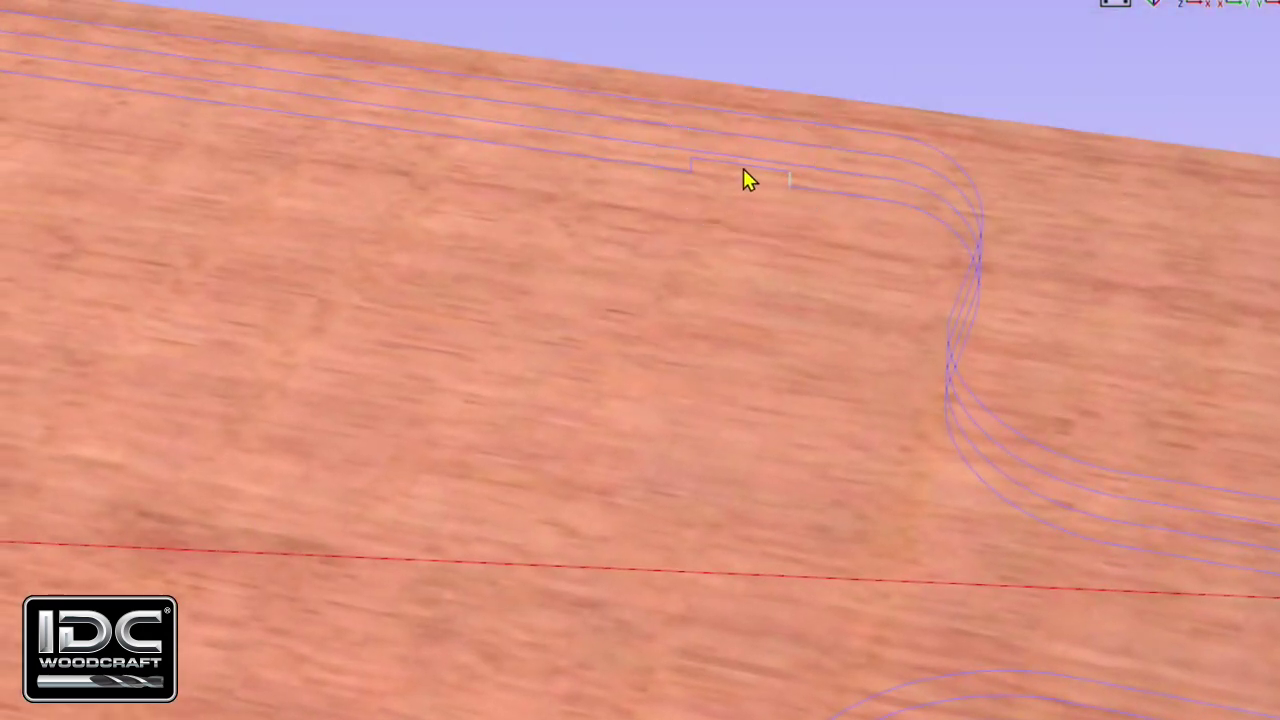
scroll(745, 178, "down", 4)
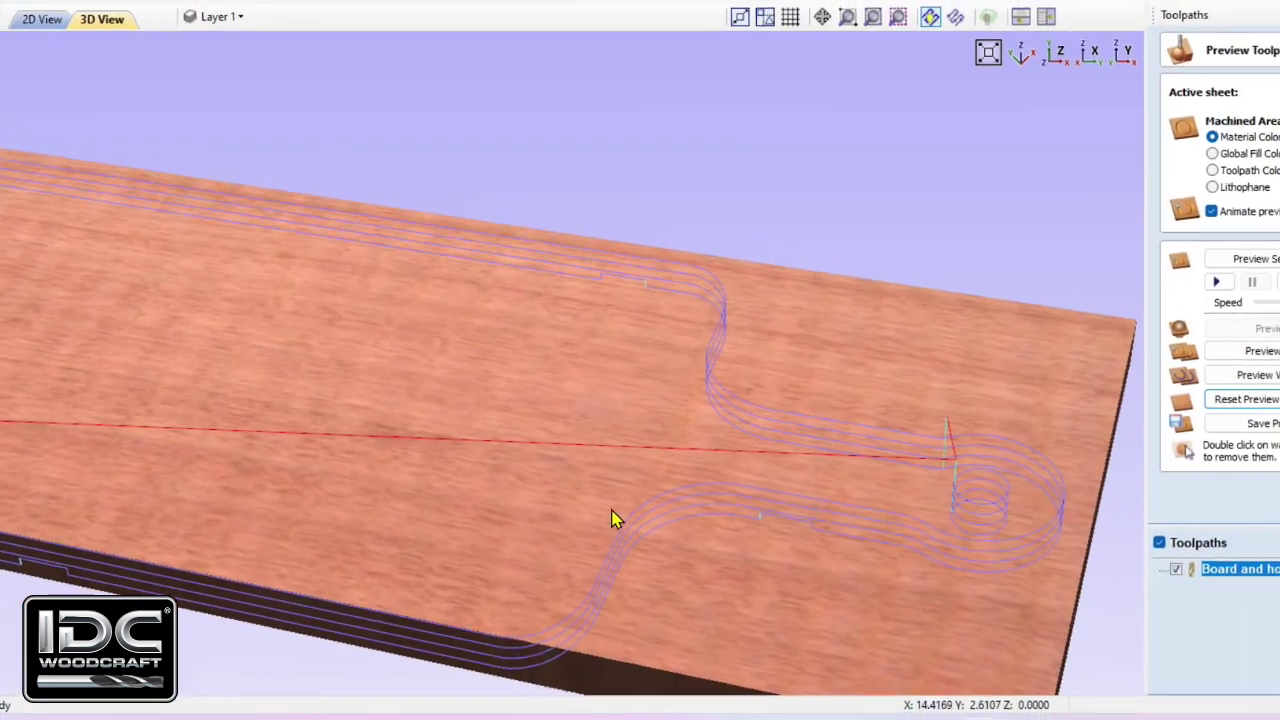
middle_click_drag(690, 510, 625, 440)
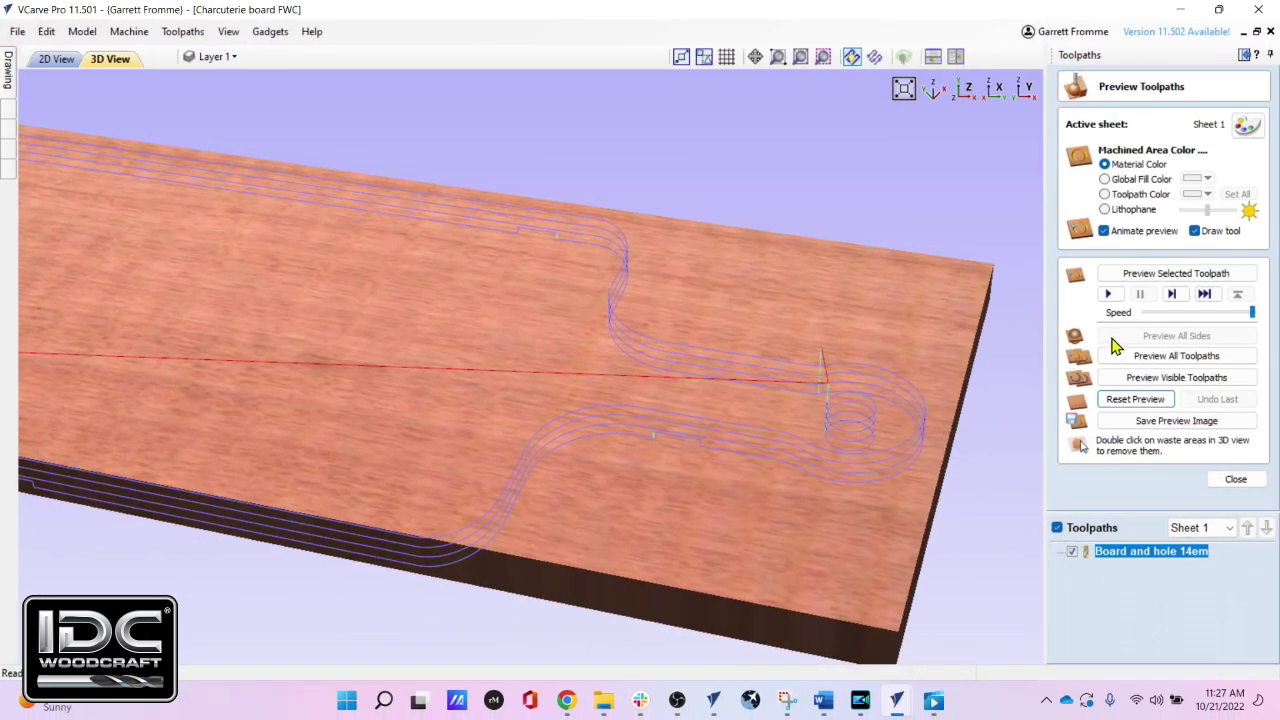
Preview all toolpaths on the material and remove the waste plug from the handle hole in the simulation
left_click(1150, 357)
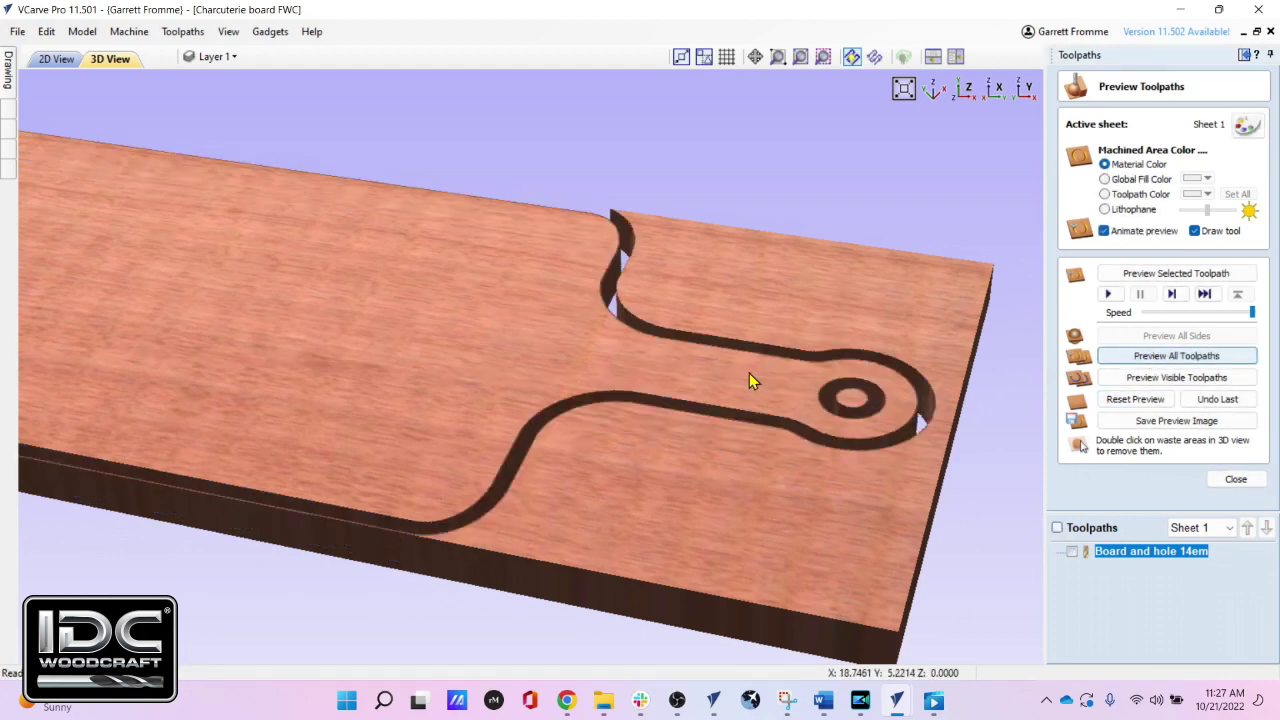
left_click_drag(483, 373, 469, 512)
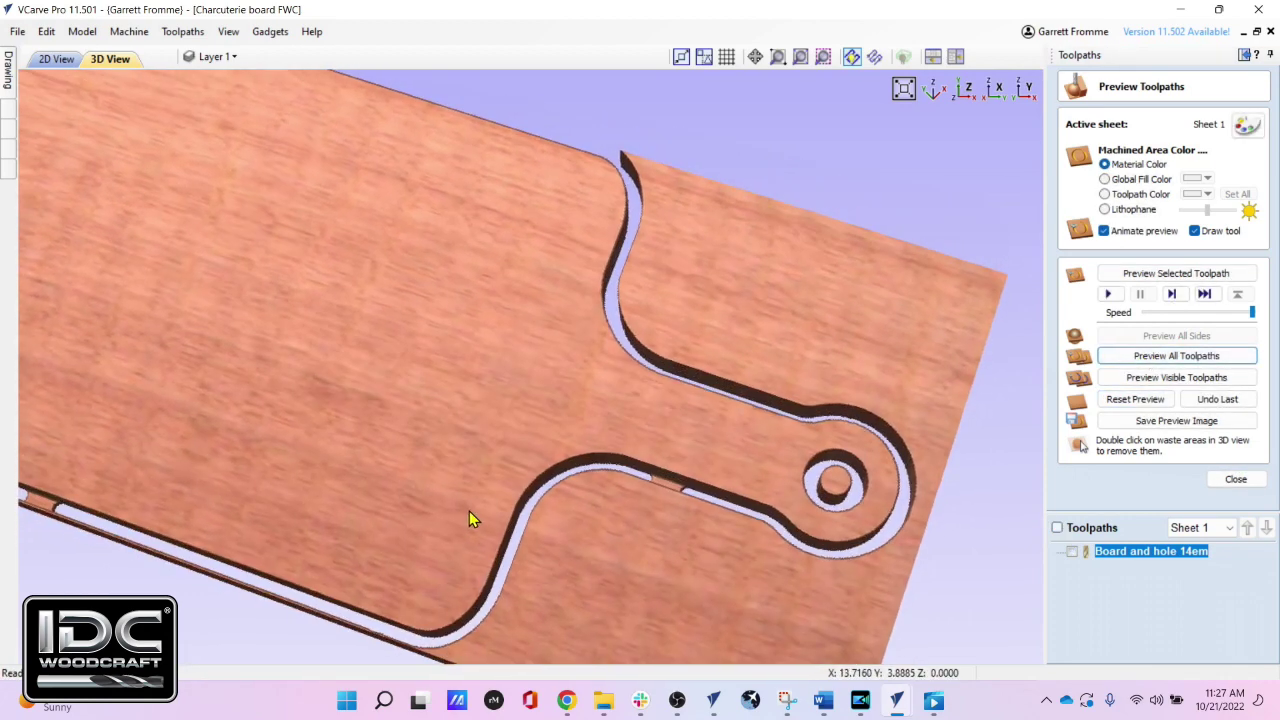
double_click(830, 485)
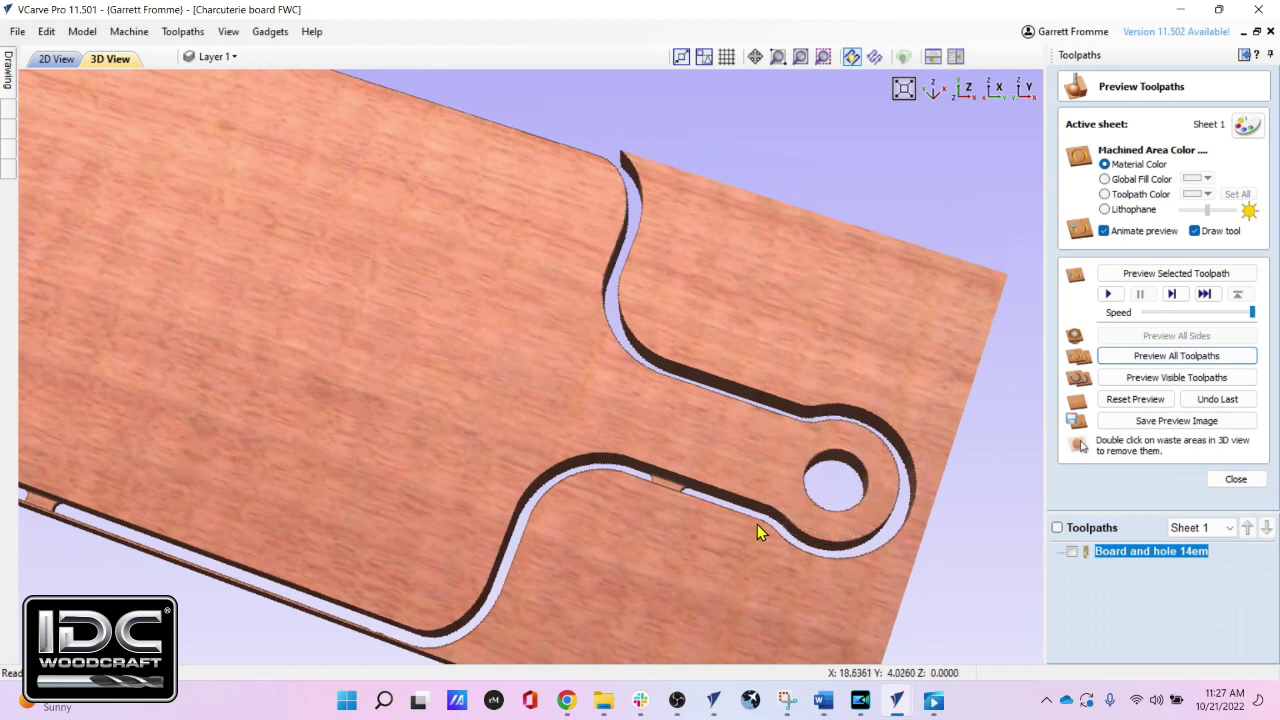
Try to remove the waste material around the board from the simulation
scroll(640, 550, "down", 5)
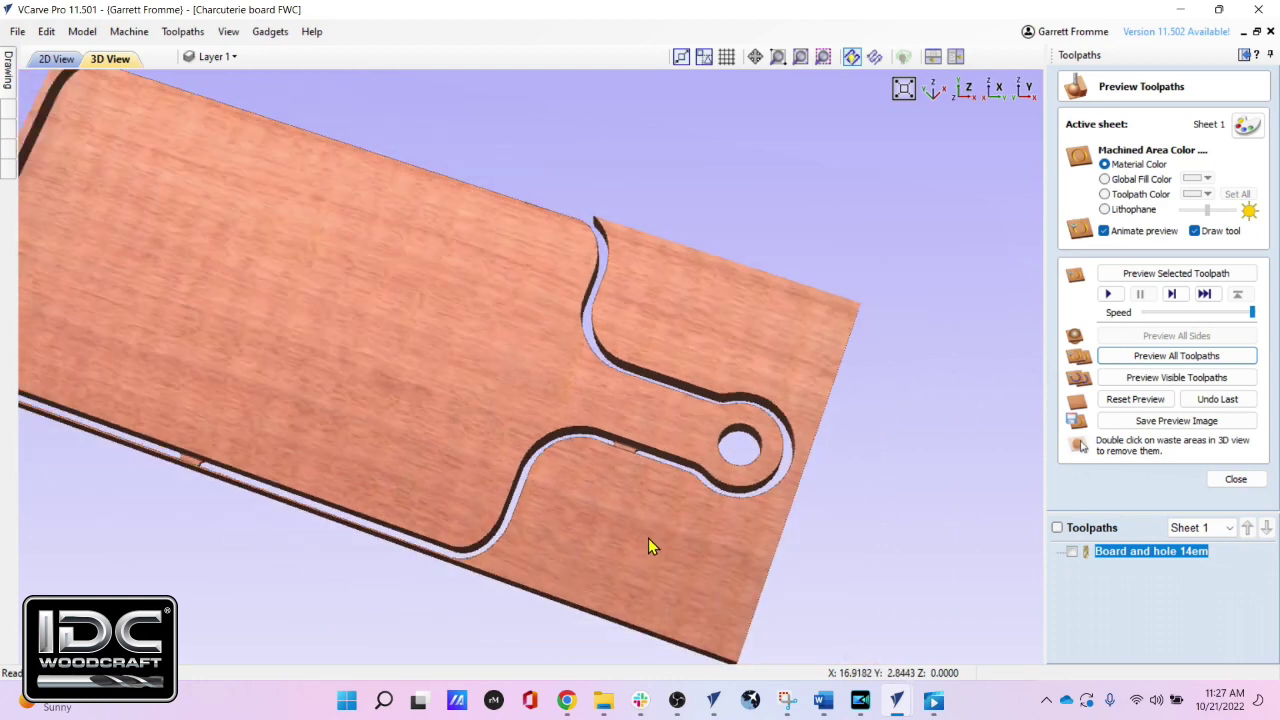
double_click(780, 330)
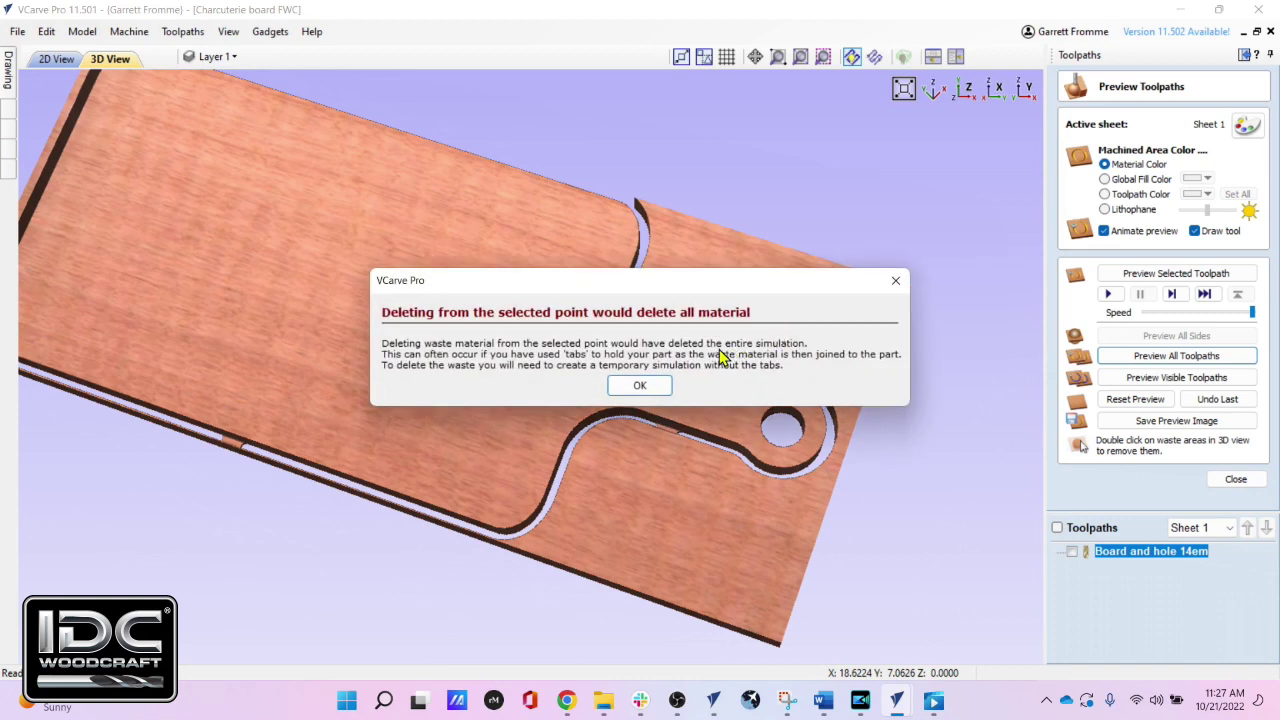
left_click(640, 388)
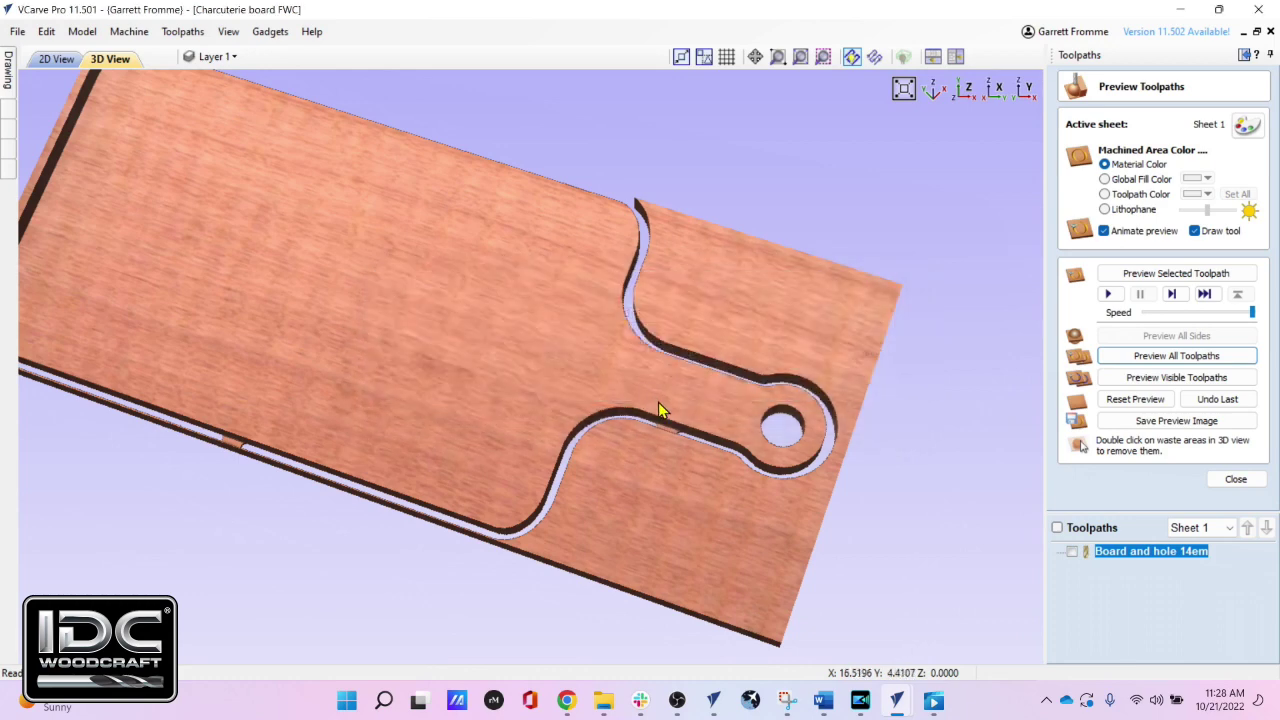
Examine the tabs holding the board to the surrounding material in the simulated cut
left_click_drag(659, 450, 667, 504)
double_click(654, 450)
double_click(657, 451)
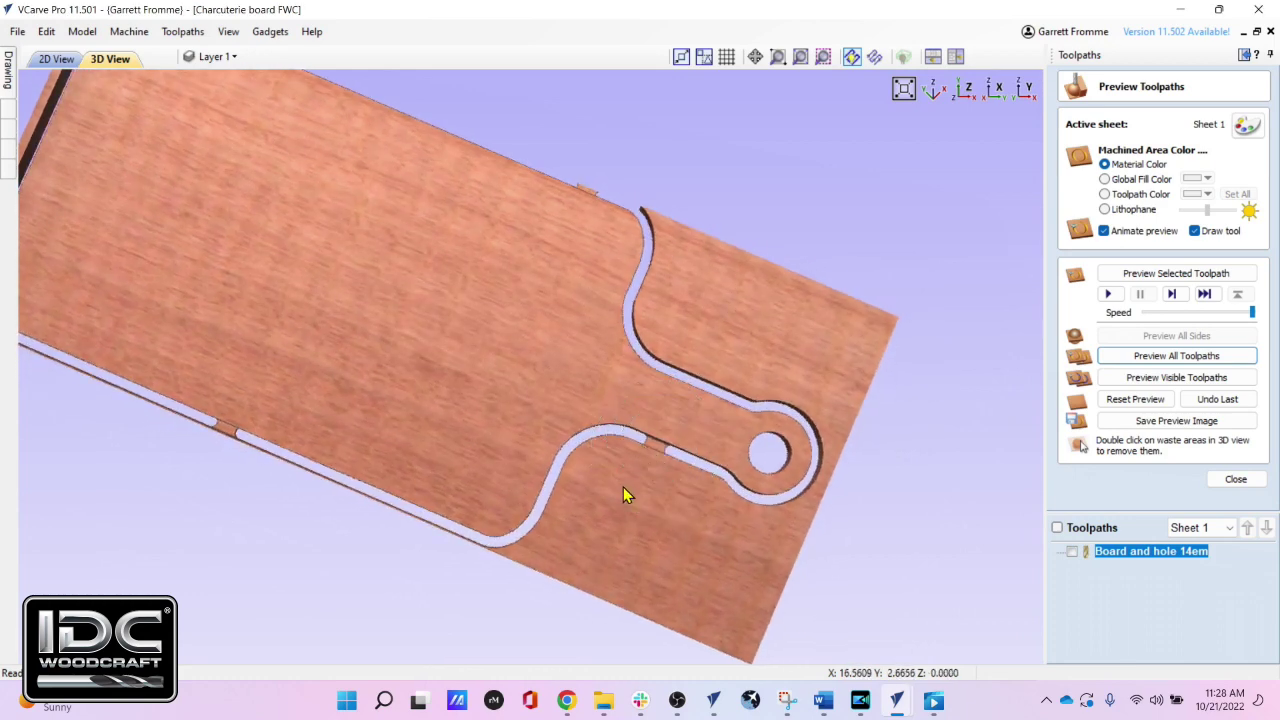
left_click_drag(623, 487, 764, 365)
left_click_drag(489, 353, 366, 350)
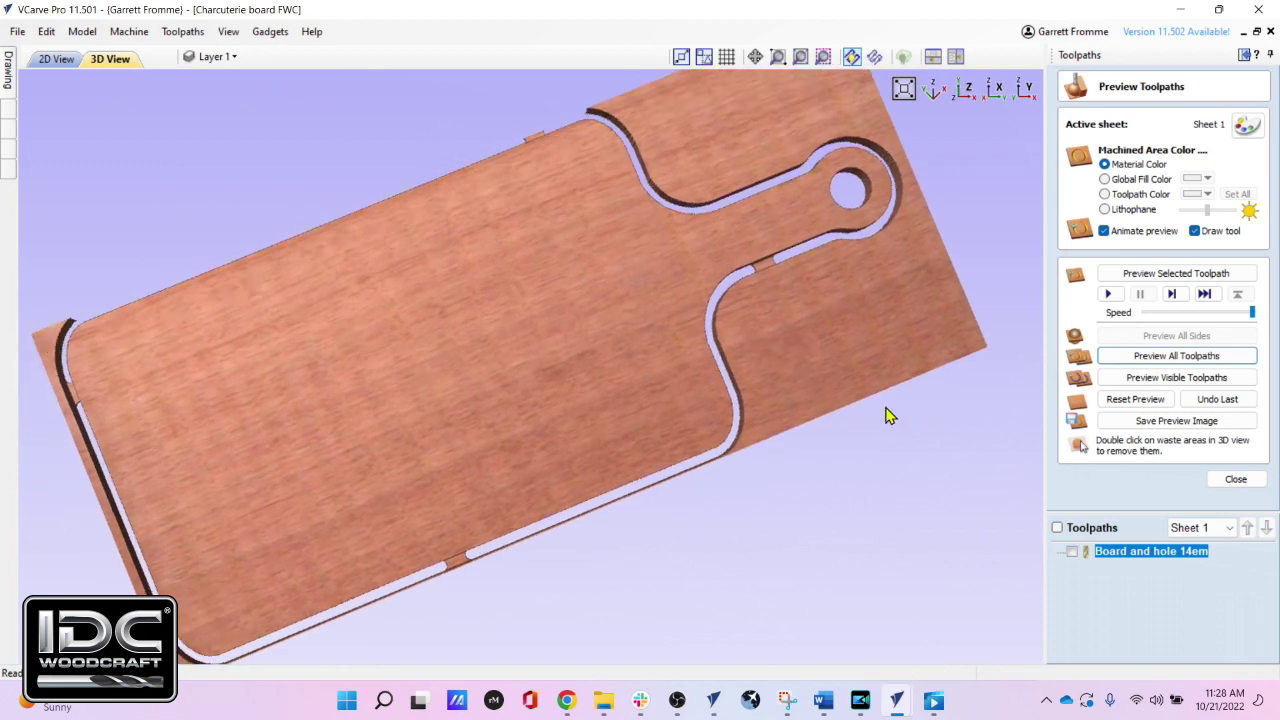
Close the toolpath preview and return to the 2D drawing to inspect the lower shoulder of the board outline
left_click(1232, 480)
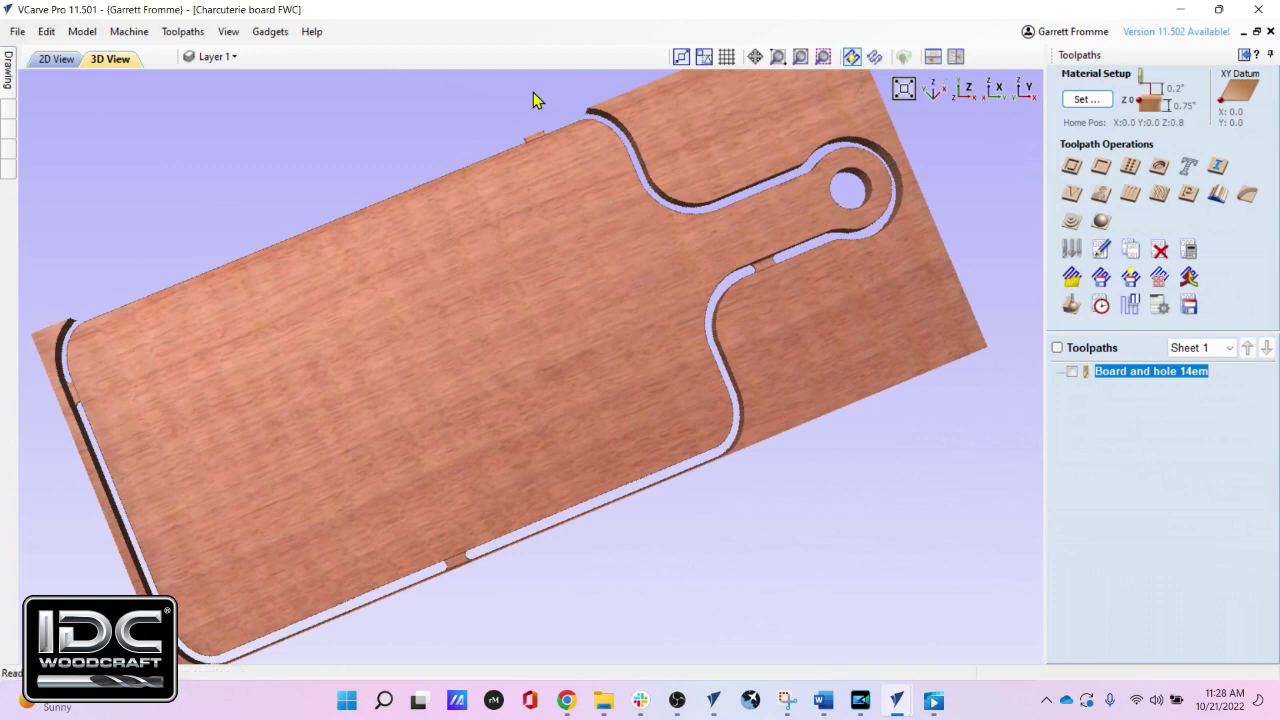
left_click(55, 62)
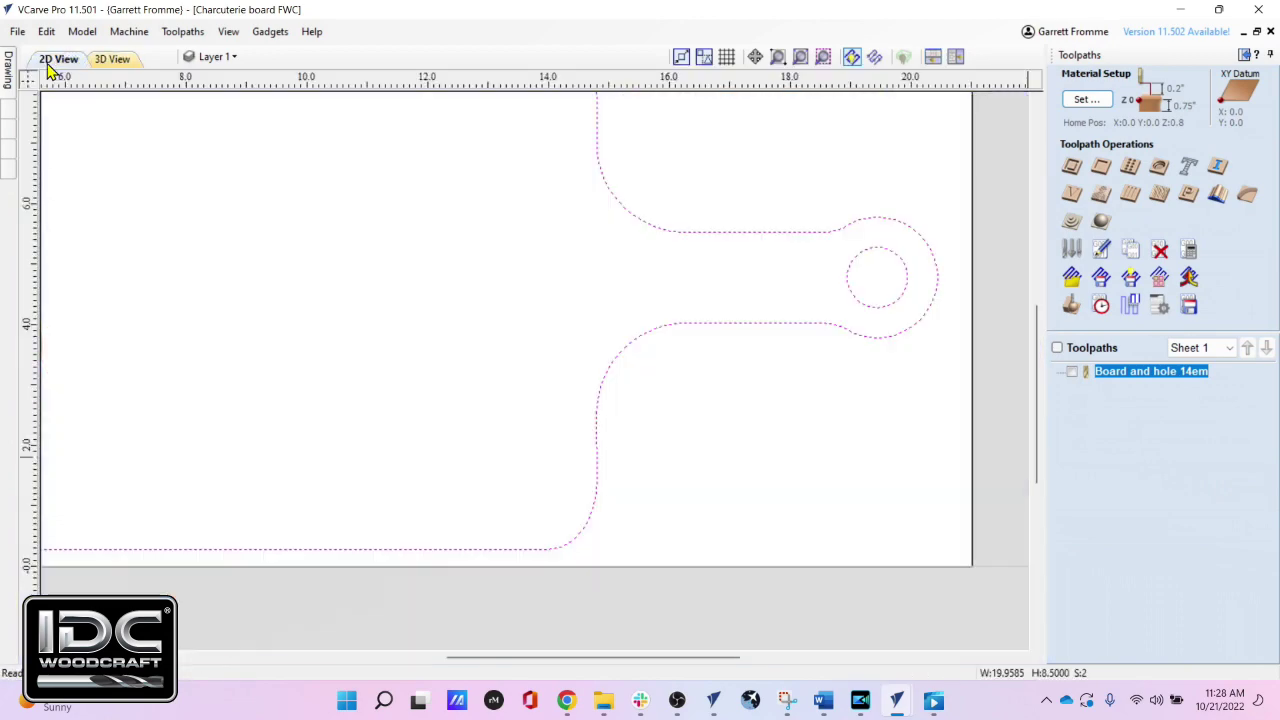
scroll(381, 283, "down", 2)
scroll(500, 337, "up", 1)
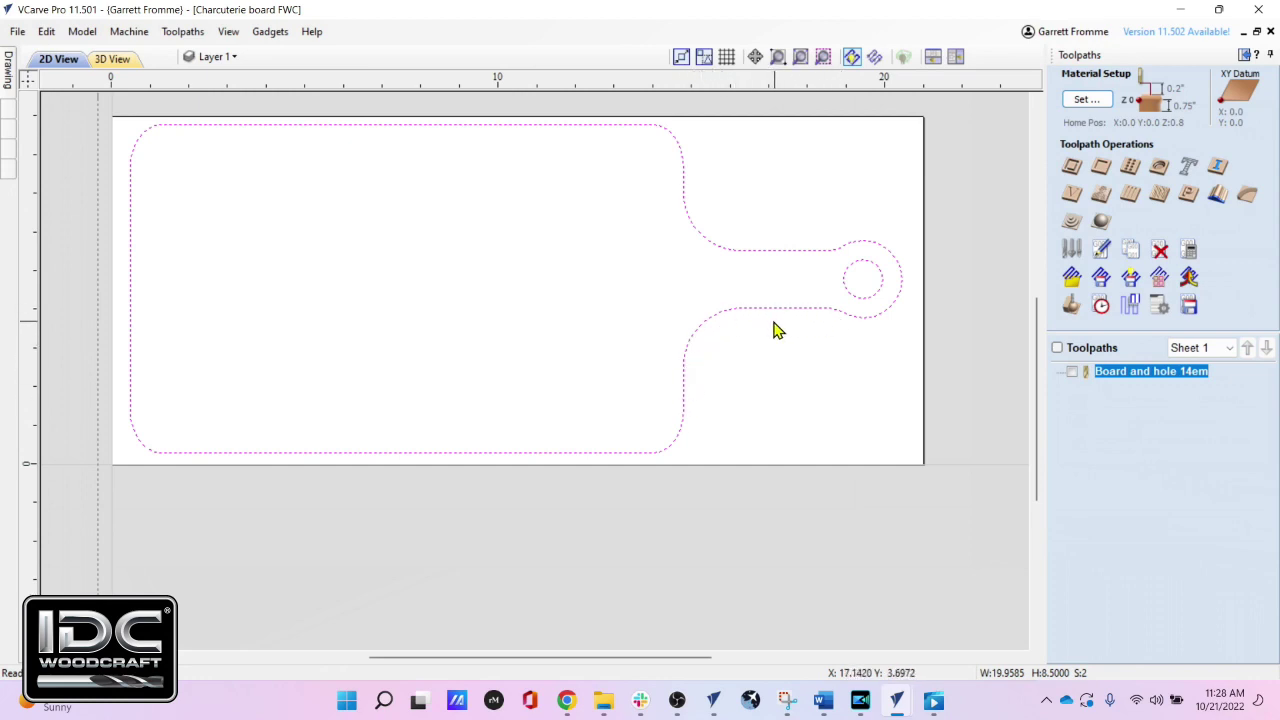
scroll(711, 406, "up", 5)
scroll(703, 406, "up", 2)
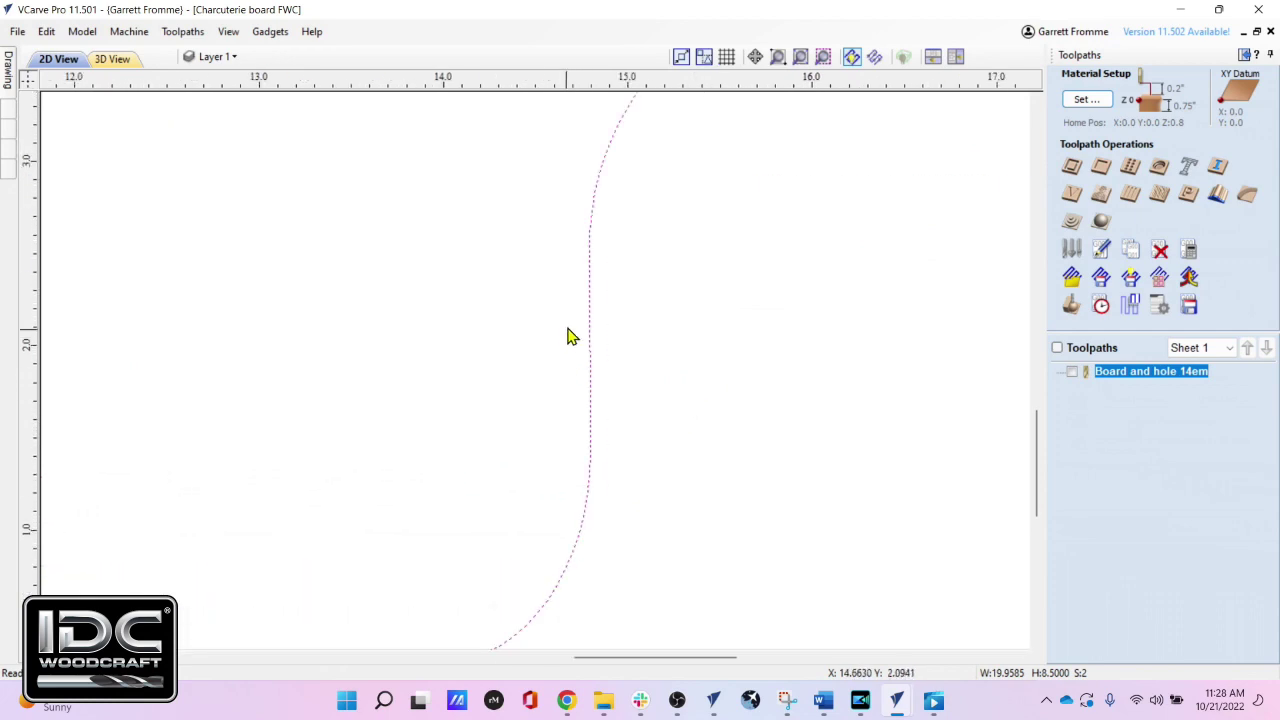